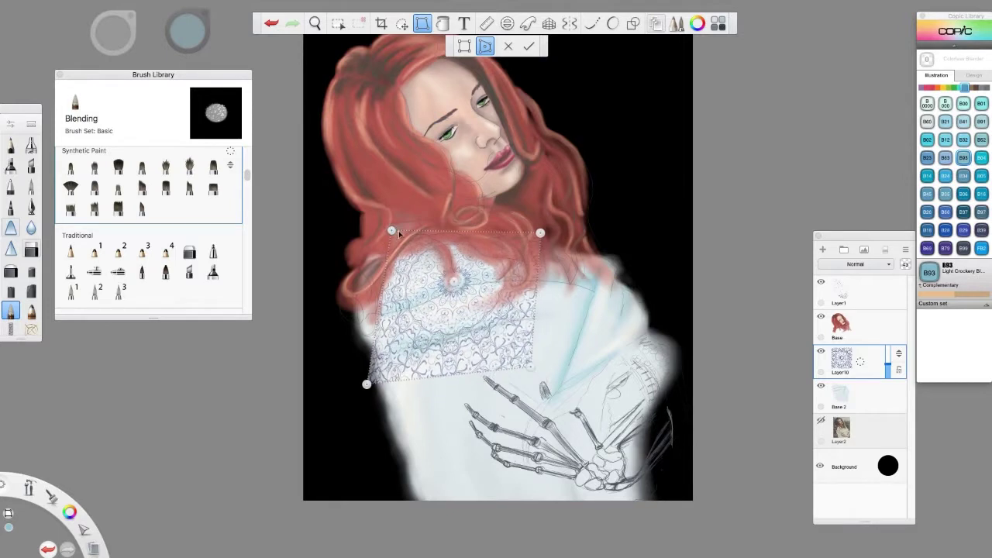
Apply the lace pattern's distortion over the woman's first shoulder and duplicate the Layer10 lace as a hidden copy
left_click(528, 47)
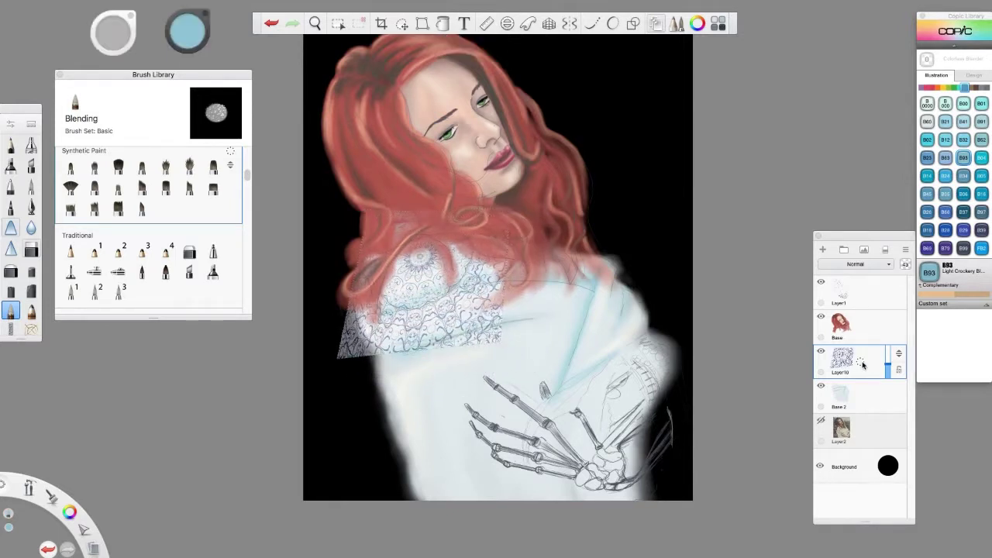
key("ctrl+d")
left_click(821, 351)
Erase the lace on Layer10 outside the shoulder and below the shawl fold with the Hard Eraser, and refine its edges with the Soft Eraser
key("e")
key("e")
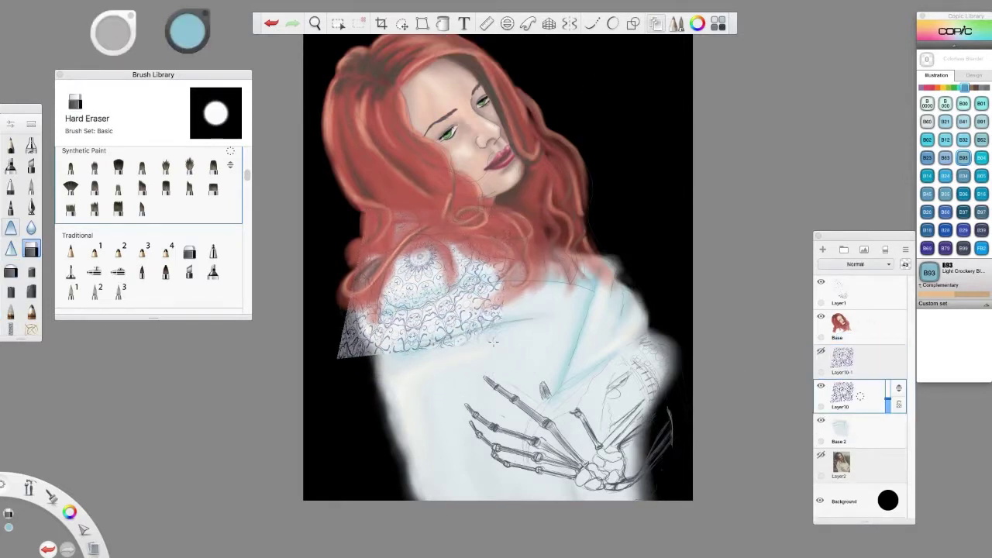
mouse_move(496, 341)
left_mouse_down()
mouse_move(463, 309)
mouse_move(395, 326)
mouse_move(366, 353)
mouse_move(341, 342)
left_mouse_up()
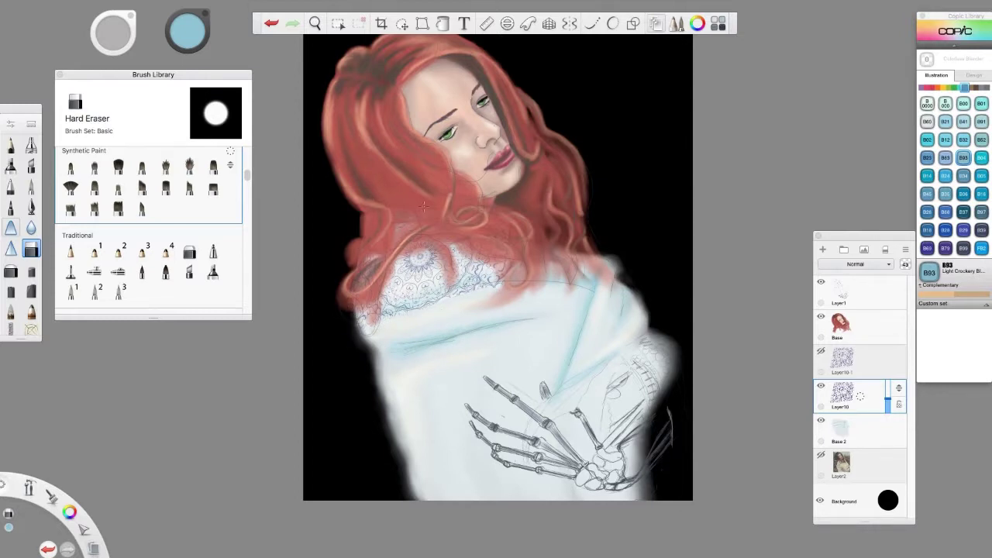
key("e")
left_click_drag(417, 312, 483, 280)
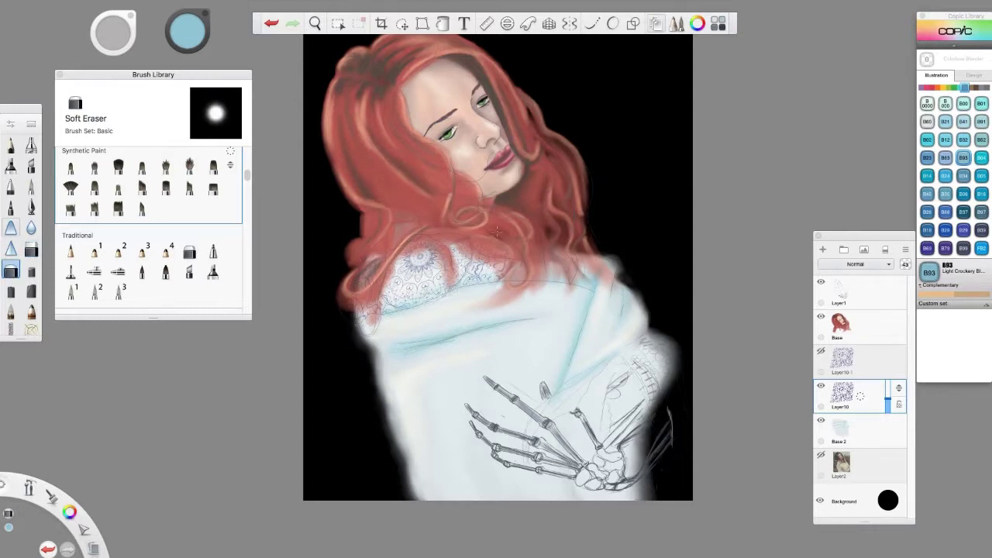
left_click_drag(351, 332, 337, 283)
Show the duplicate lace layer and distort it to fit the opposite shoulder beneath the hair
left_click(820, 351)
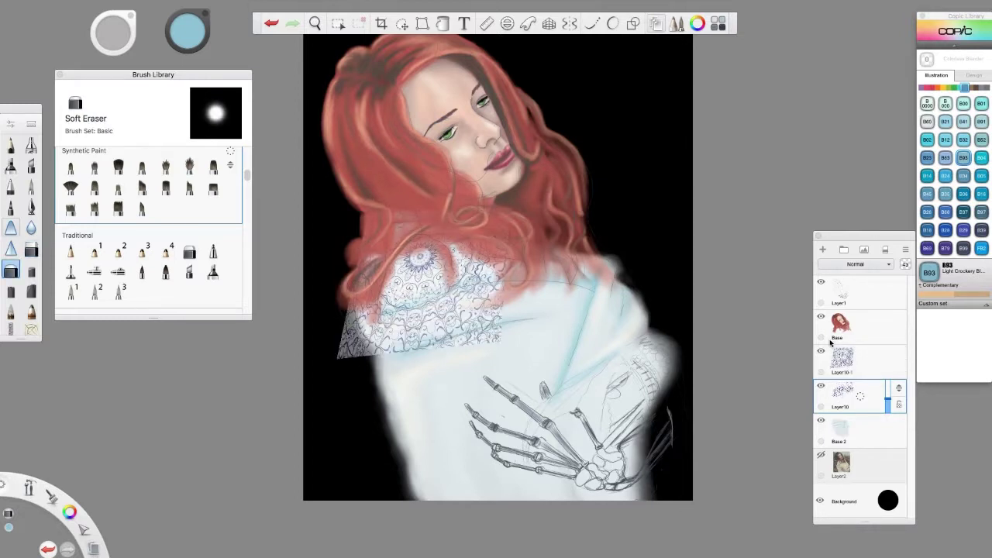
left_click(852, 360)
left_click(421, 23)
left_click_drag(659, 210, 496, 326)
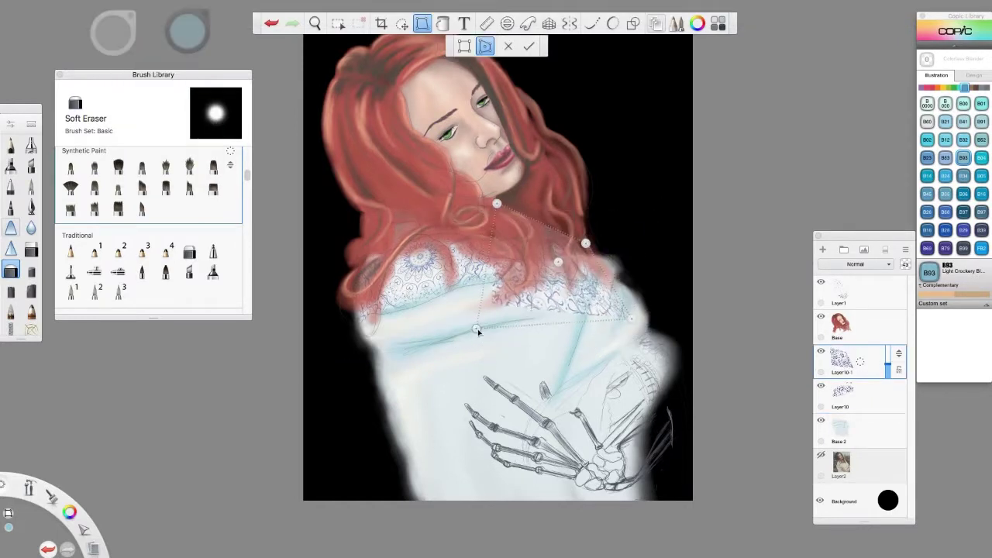
left_click(529, 46)
Erase the duplicate lace outside the opposite shoulder's neckline area and merge it into the first lace layer
mouse_move(616, 291)
left_mouse_down()
mouse_move(593, 310)
mouse_move(534, 285)
left_mouse_up()
key("e")
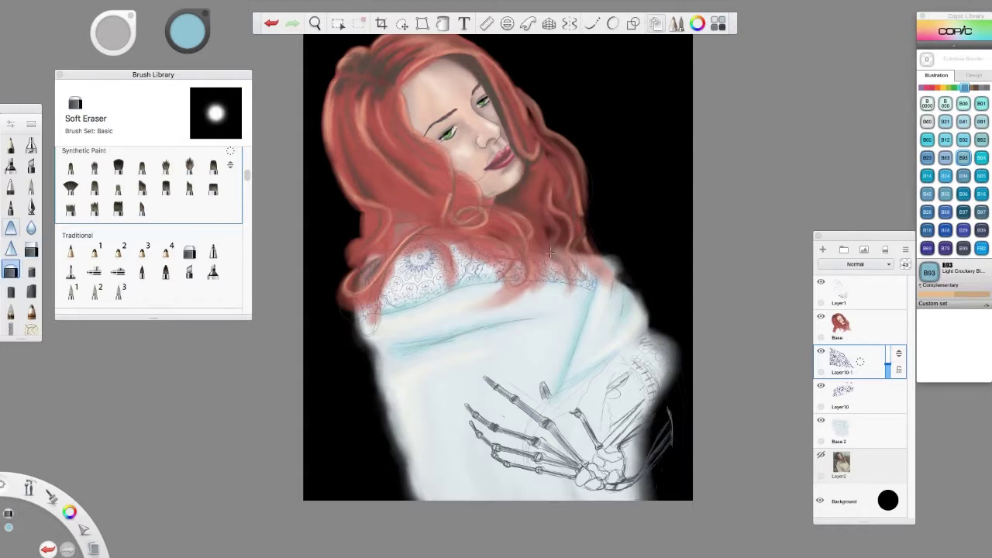
key("b")
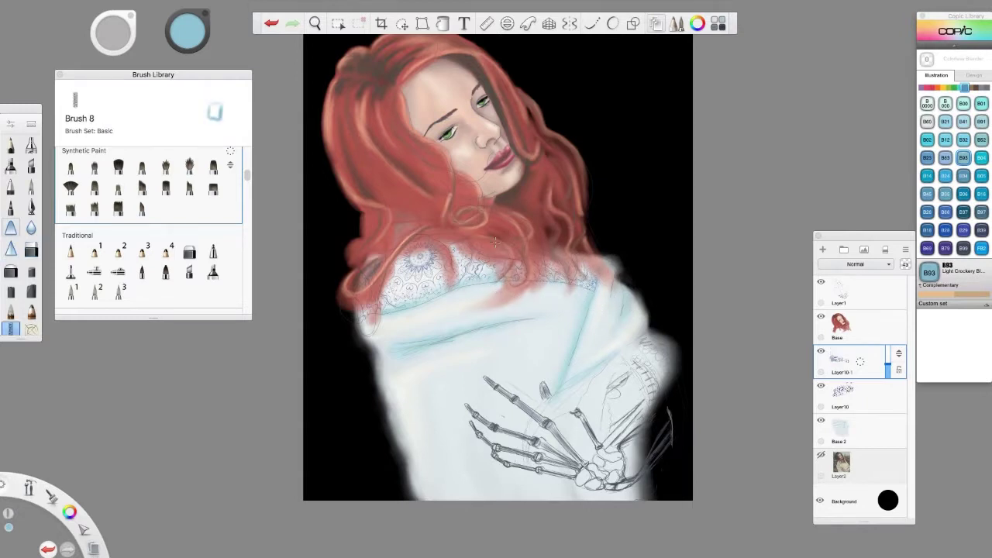
key("ctrl+e")
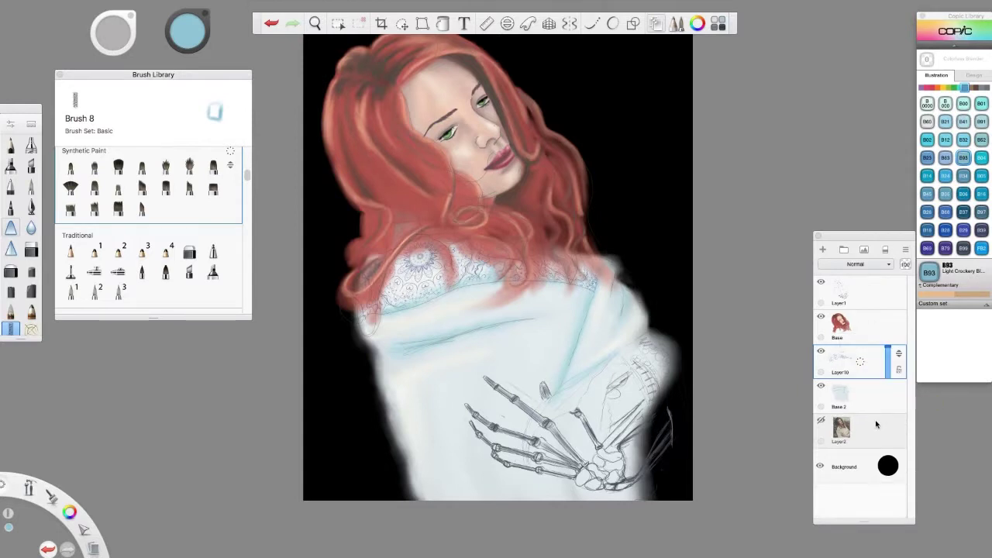
Check the merged lace with the Base hair layer toggled, and lower the lace layer's opacity
left_click(821, 316)
key("e")
left_click(821, 316)
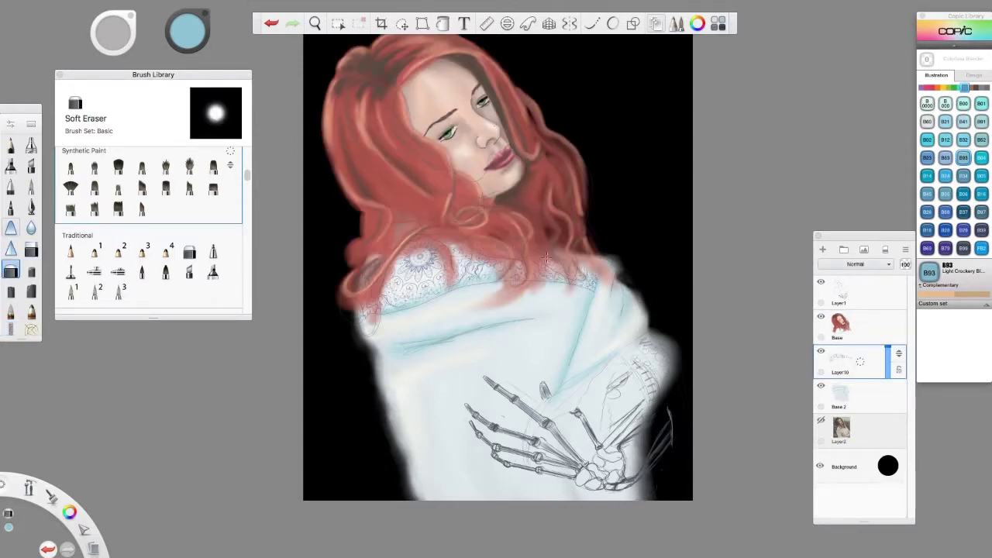
left_click_drag(889, 348, 890, 359)
Import banner-1975064_1920.jpg above the Base 2 layer and place it tilted across the shawl
left_click(860, 396)
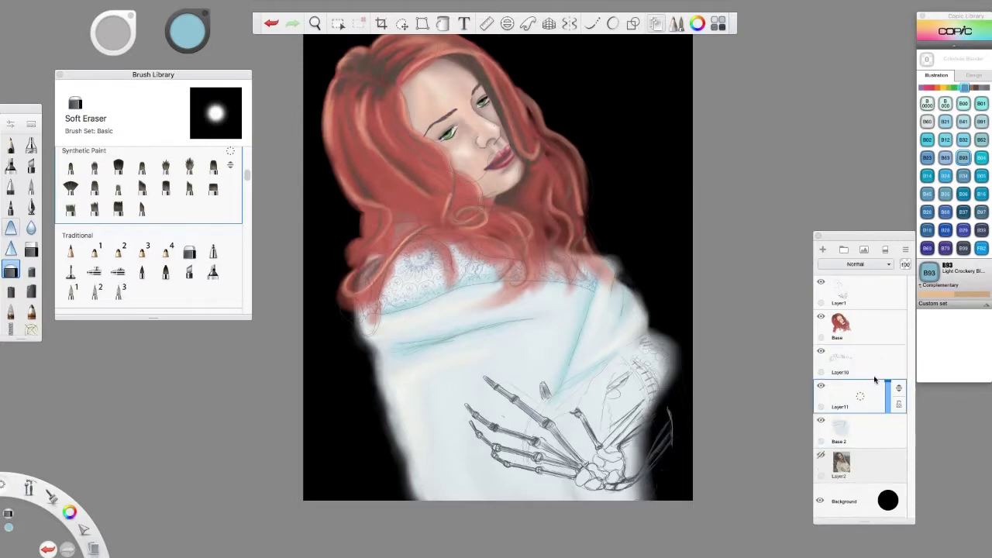
key("super+shift+o")
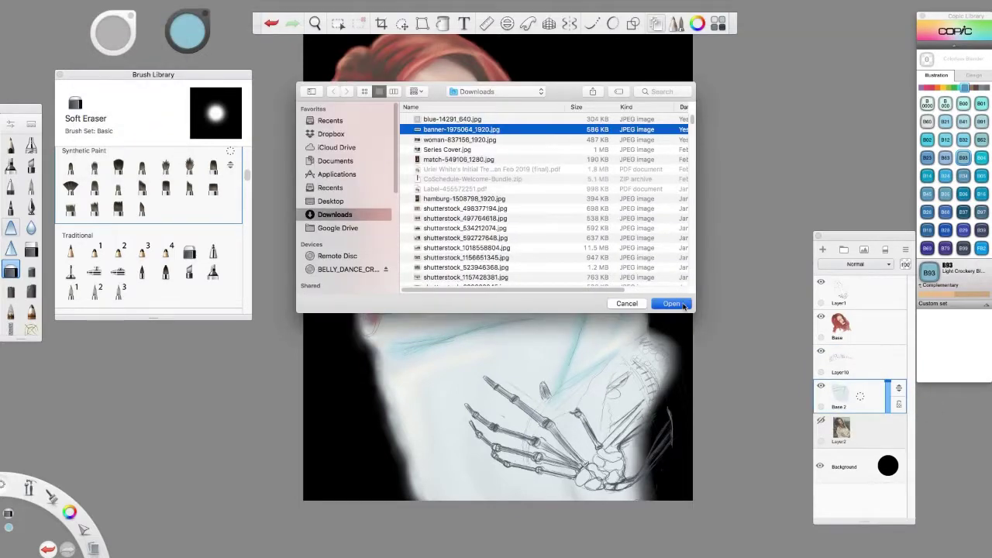
key("Return")
left_click_drag(680, 472, 717, 325)
Set the imported pattern layer's opacity to 14% and duplicate it as a hidden copy
left_click_drag(888, 384, 893, 407)
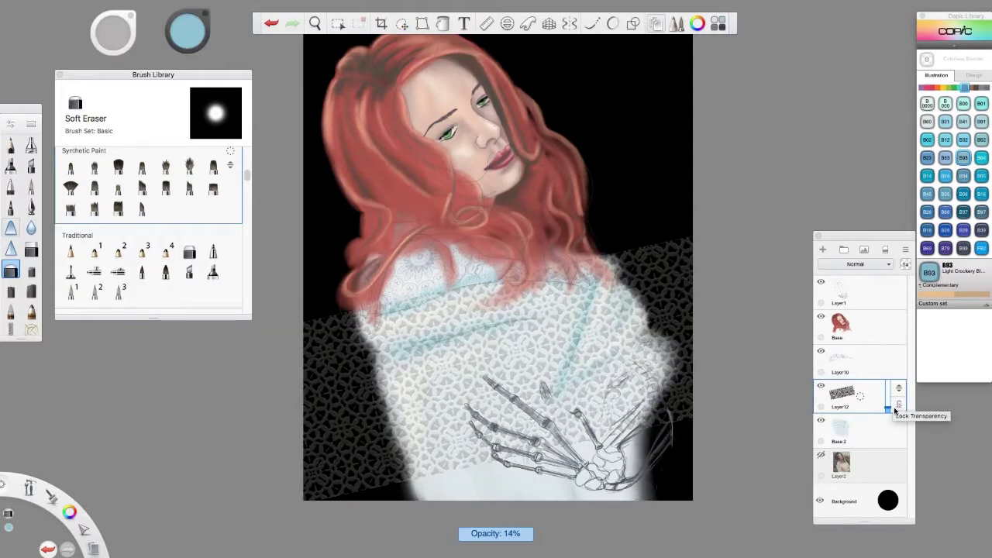
left_click(869, 399)
left_click(887, 378)
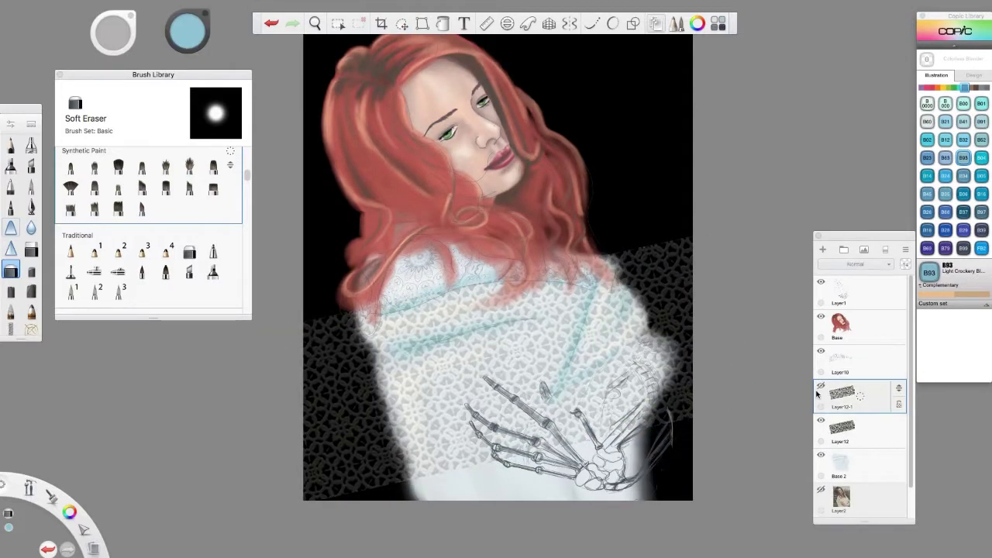
Erase the pattern on Layer12 outside the body and beyond the shawl's diagonal fold, using the hard and soft erasers
left_click(890, 434)
left_click(31, 248)
mouse_move(312, 298)
left_mouse_down()
mouse_move(349, 492)
mouse_move(388, 465)
mouse_move(364, 488)
left_mouse_up()
left_click_drag(666, 411, 624, 250)
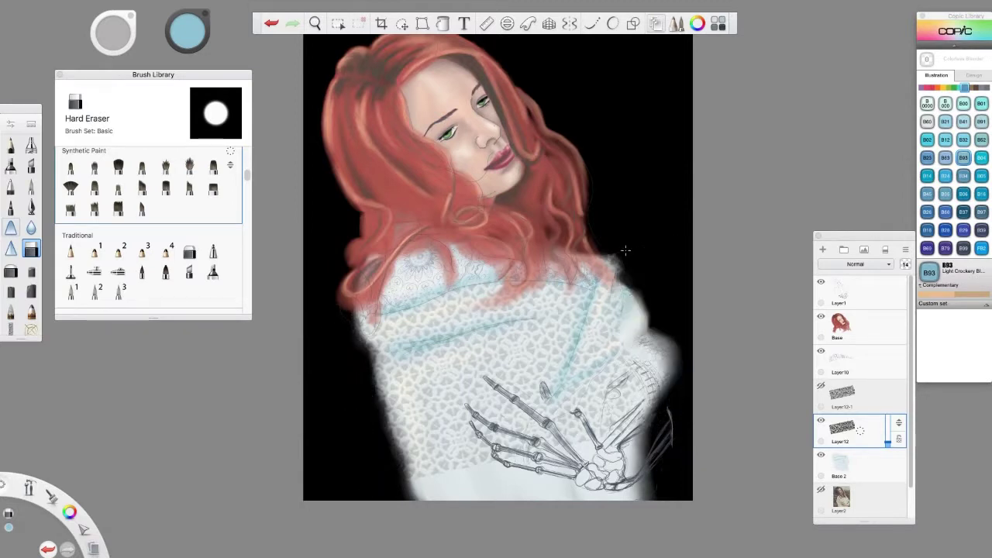
mouse_move(608, 329)
left_mouse_down()
mouse_move(565, 411)
mouse_move(558, 449)
mouse_move(636, 461)
left_mouse_up()
left_click(11, 271)
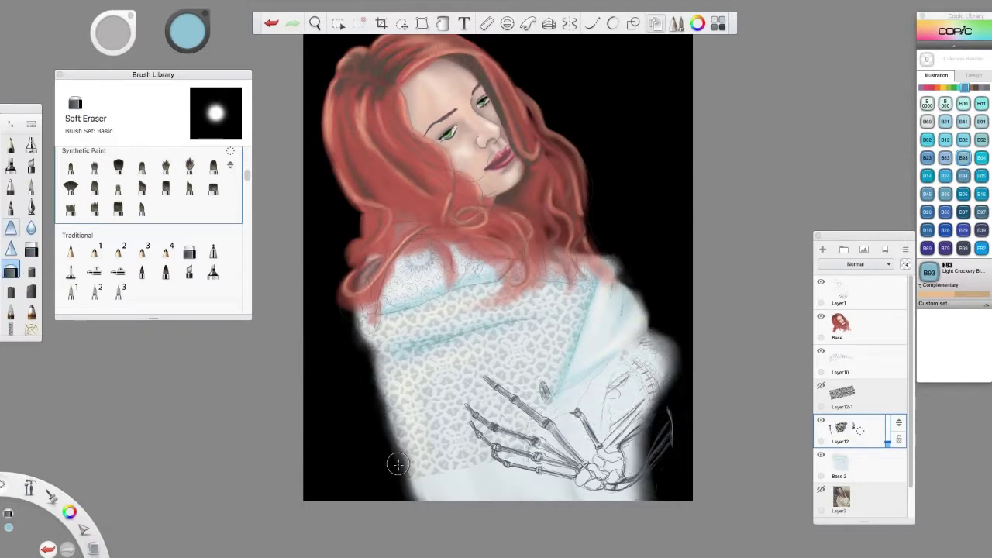
Hide the line sketch and position the visible pattern copy over the lower part of the shawl
left_click(821, 282)
left_click_drag(887, 437, 888, 444)
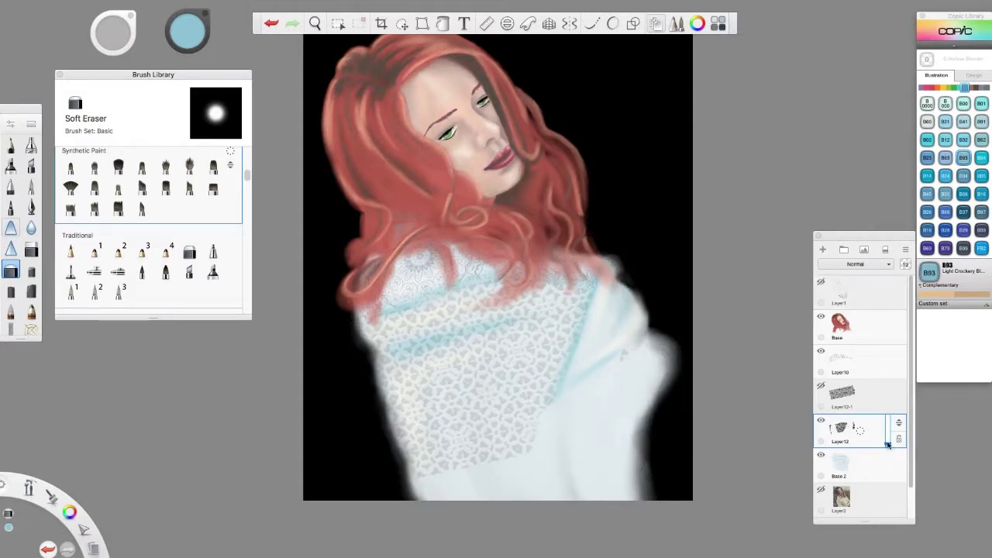
key("v")
left_click_drag(750, 316, 740, 283)
key("e")
left_click(853, 395)
mouse_move(349, 481)
left_mouse_down()
mouse_move(752, 427)
mouse_move(744, 416)
left_mouse_up()
Show the line sketch again and erase the copied pattern outside the shawl with the hard and soft erasers
key("e")
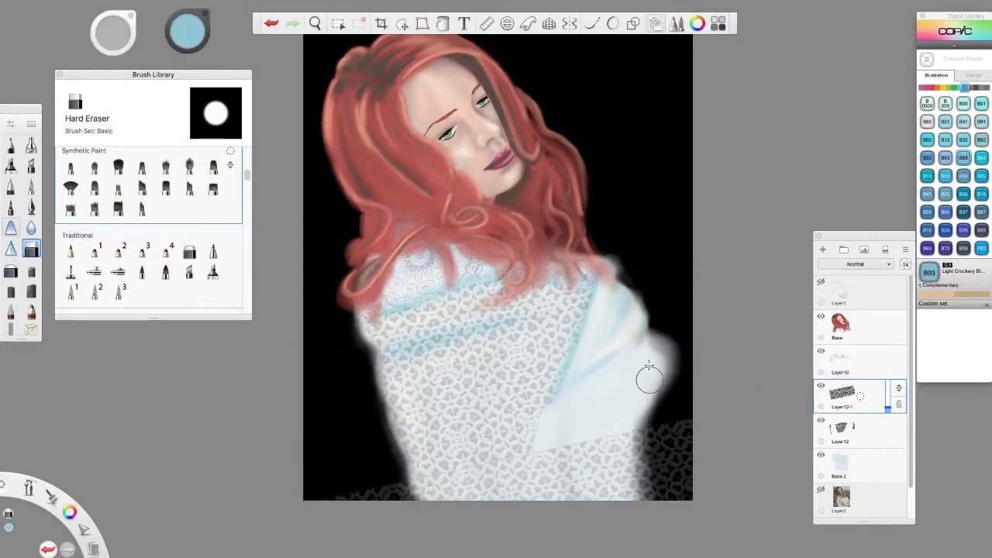
left_click(821, 281)
left_click_drag(651, 465, 719, 452)
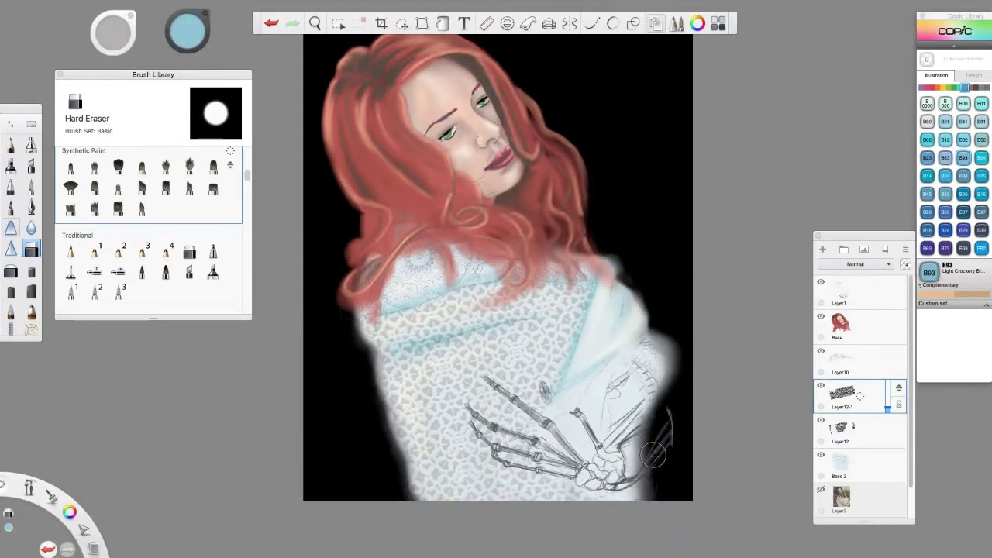
key("e")
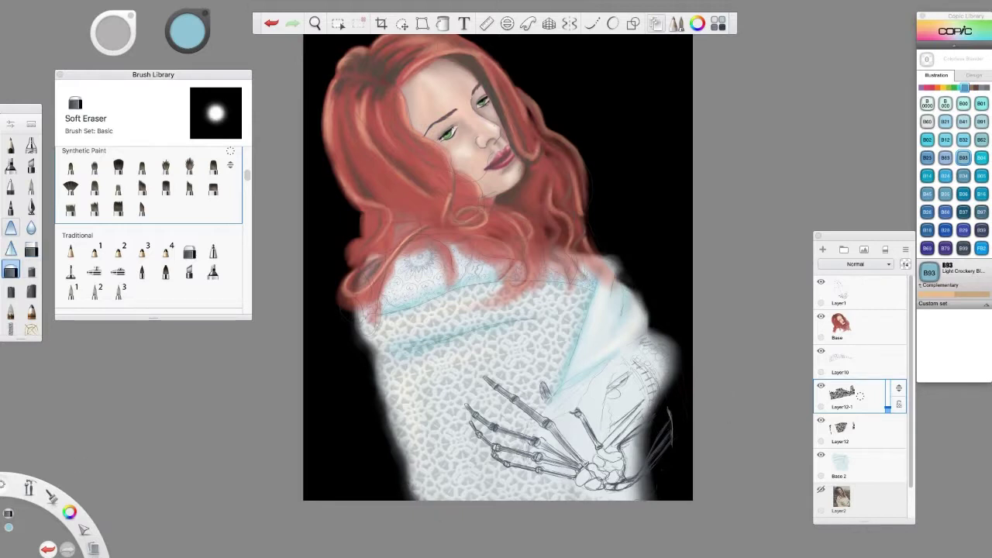
Merge the two imported pattern layers and delete the merged layer
left_click_drag(860, 395, 823, 387)
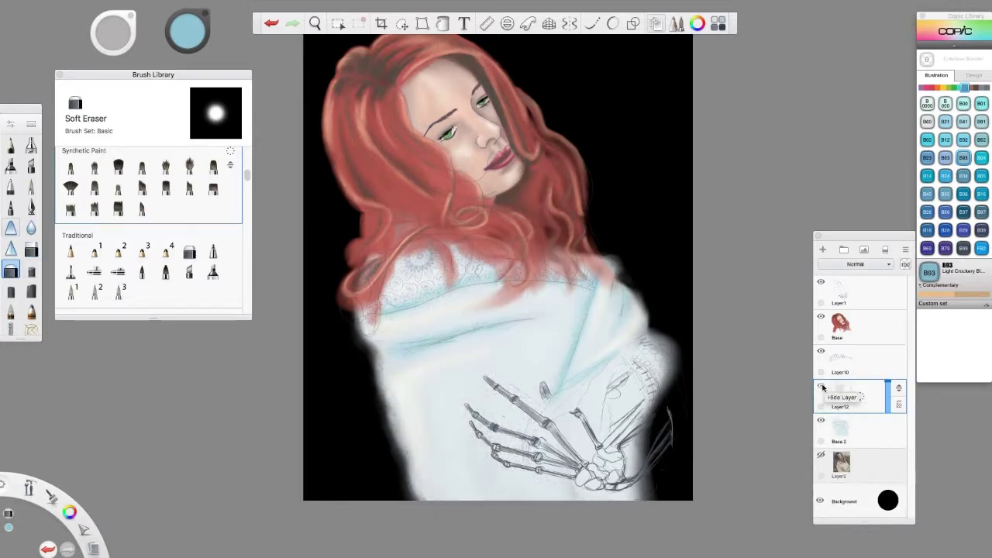
key("Delete")
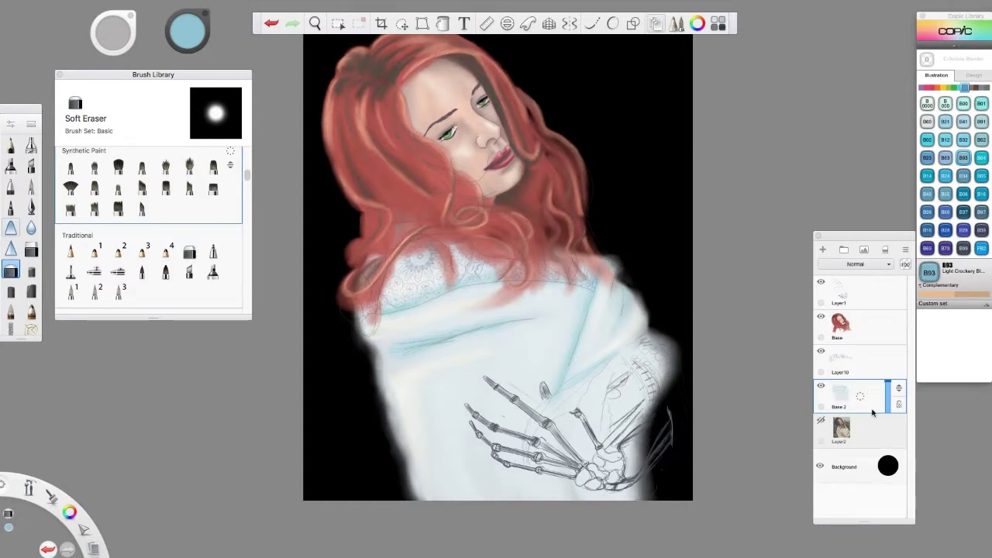
Rename the lace layer as Pattern
left_click(859, 361)
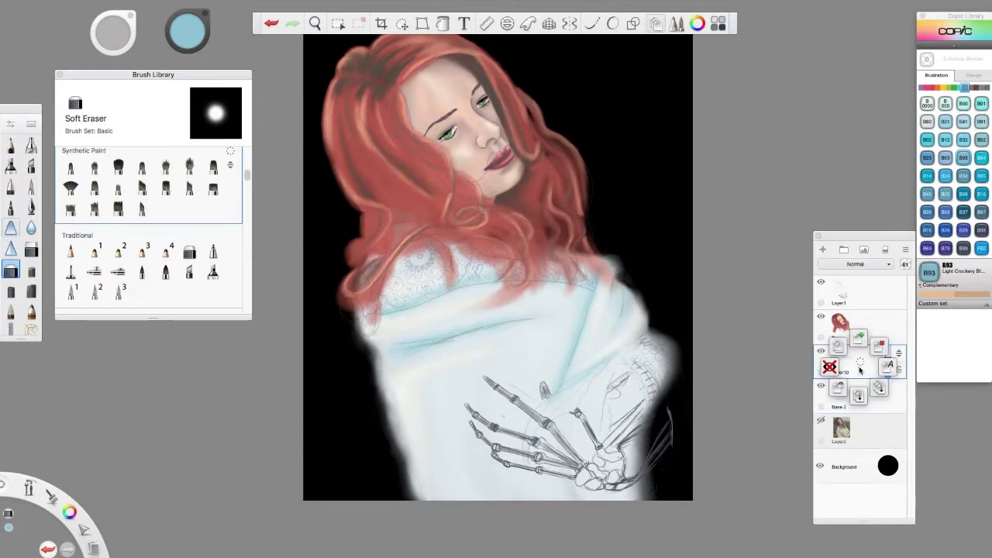
left_click(841, 345)
type("Pattern")
key("Return")
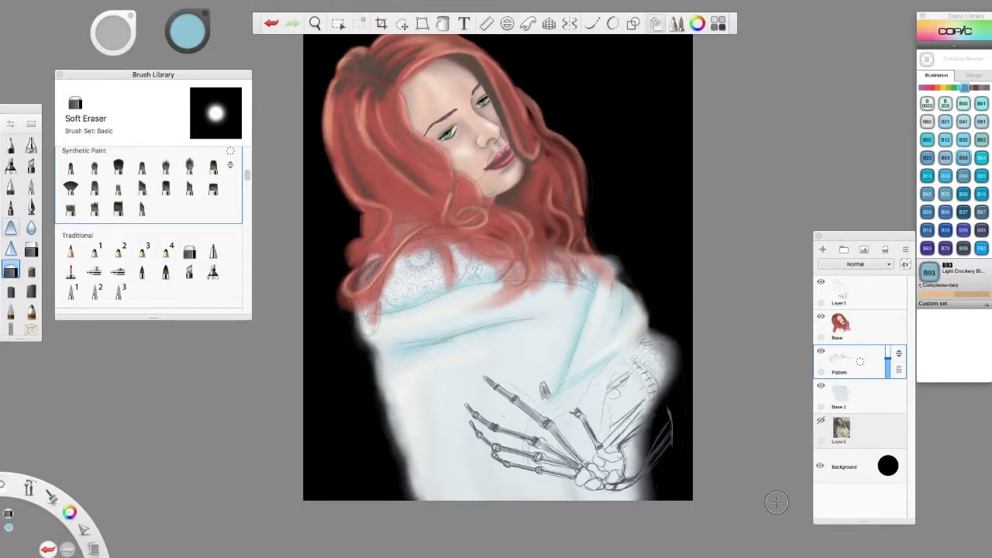
Block in the forearm above the skeletal wrist on the Base layer using the Synthetic Round Bristle Brush in E40 Brick White
left_click(853, 326)
scroll(698, 333, "up", 5)
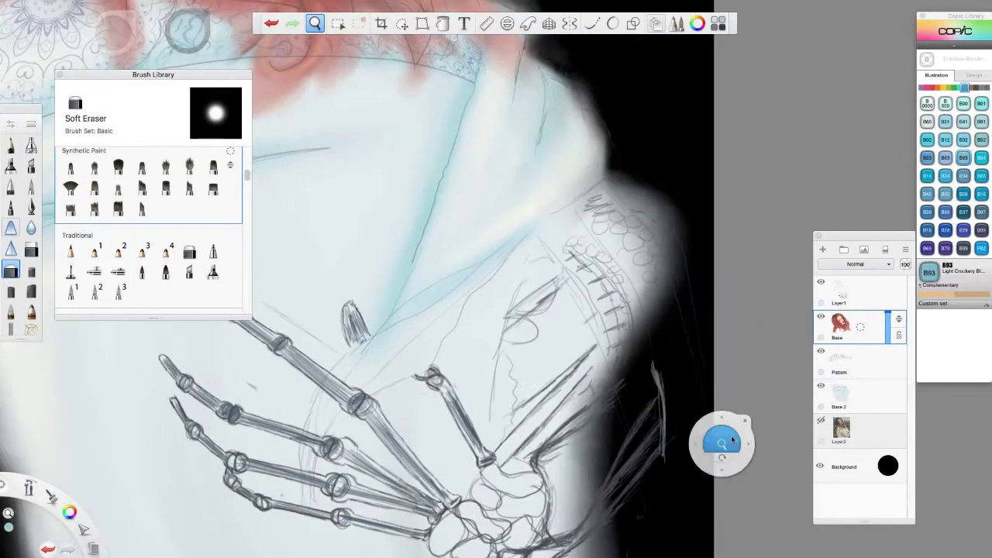
left_click(974, 89)
left_click(927, 121)
left_click(117, 166)
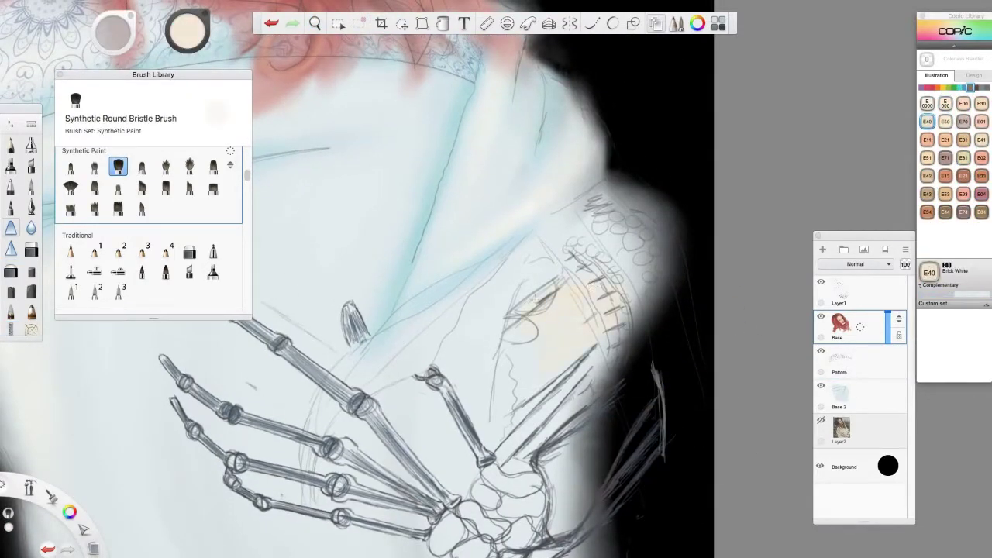
left_click_drag(587, 368, 629, 295)
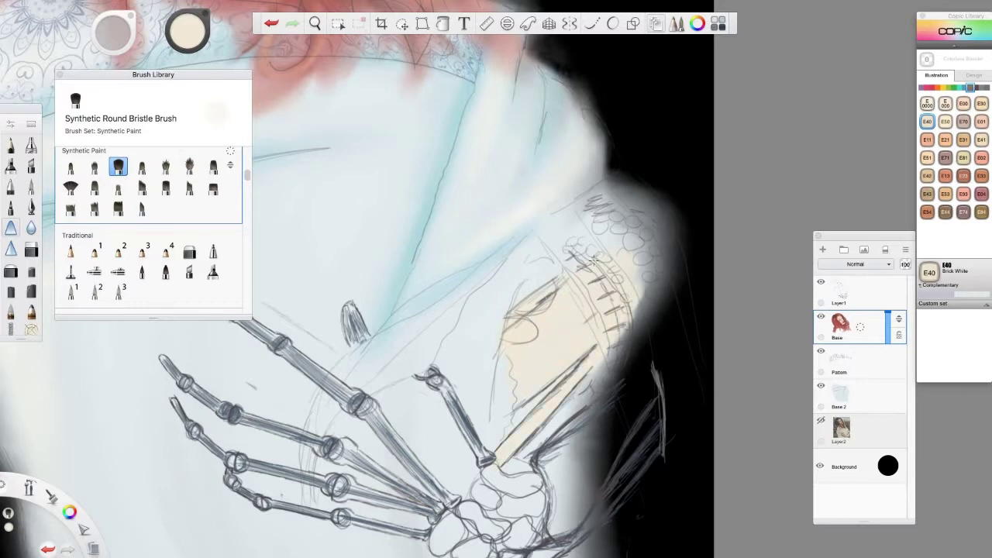
left_click_drag(616, 368, 642, 358)
mouse_move(648, 286)
left_mouse_down()
mouse_move(639, 255)
mouse_move(643, 224)
mouse_move(655, 223)
left_mouse_up()
mouse_move(612, 465)
left_mouse_down()
mouse_move(589, 488)
mouse_move(620, 418)
mouse_move(654, 376)
left_mouse_up()
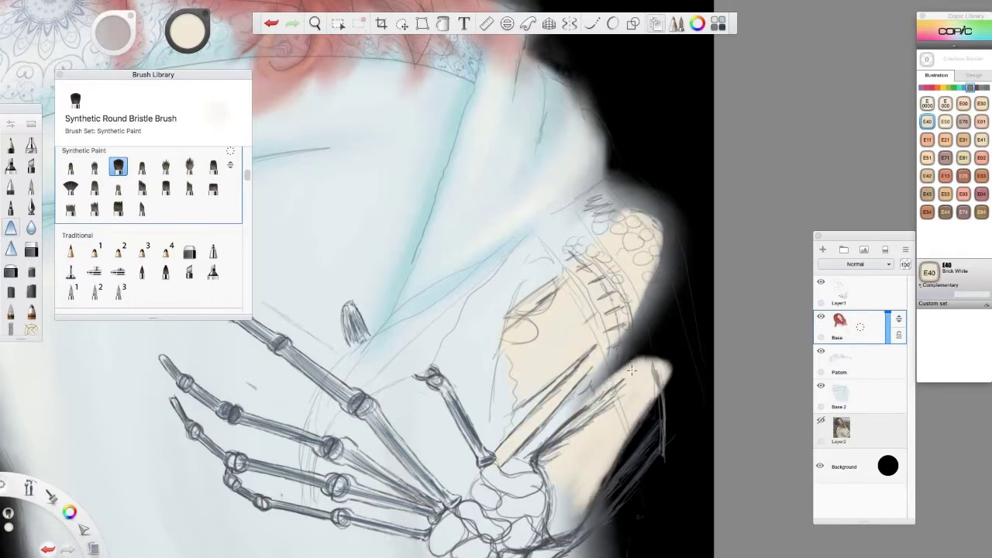
Trim the forearm paint and redraw its lower outline on Layer1 with the Pencil in N10, using the Layer2 reference photo
left_click(820, 420)
key("e")
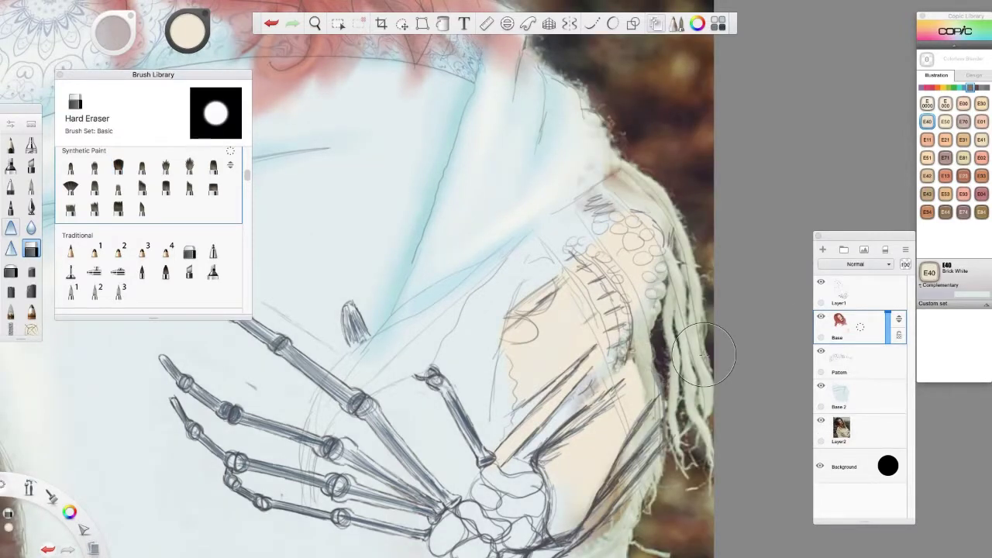
left_click(852, 291)
left_click(984, 86)
left_click(943, 194)
left_click_drag(597, 514, 625, 454)
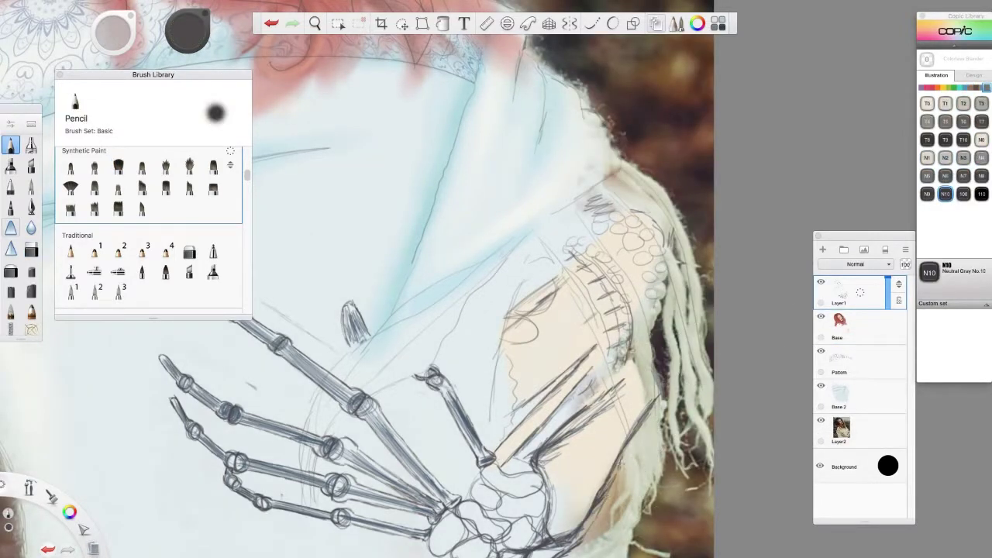
left_click_drag(577, 548, 626, 458)
left_click(820, 420)
Fill the lower forearm on the Base layer using the Synthetic Round Bristle Brush in E40 Brick White
left_click(968, 86)
left_click(927, 122)
left_click(117, 166)
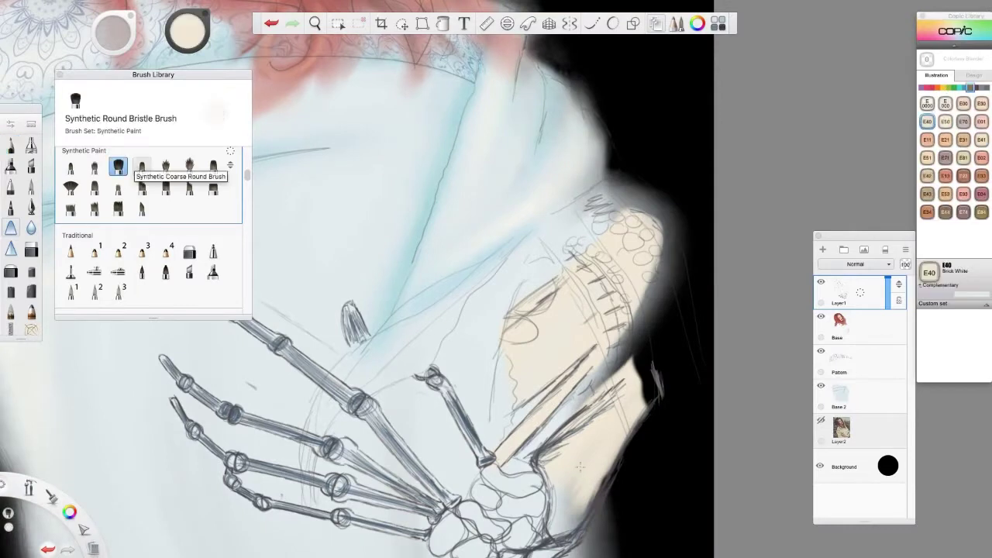
left_click(272, 24)
left_click(272, 24)
left_click(852, 325)
left_click_drag(577, 474, 612, 461)
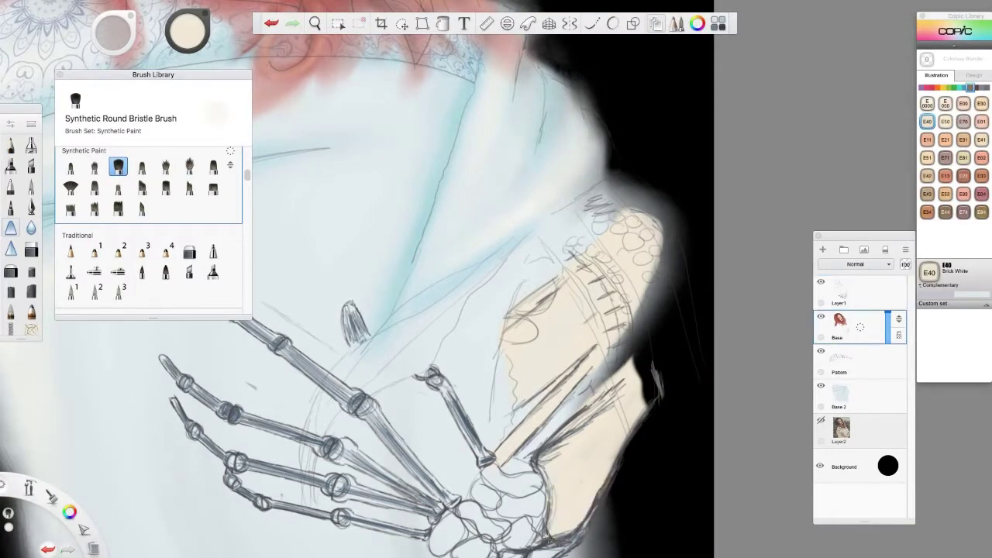
Fill the wrist, thumb and finger bones with E40 Brick White on the Base layer
scroll(469, 545, "down", 2)
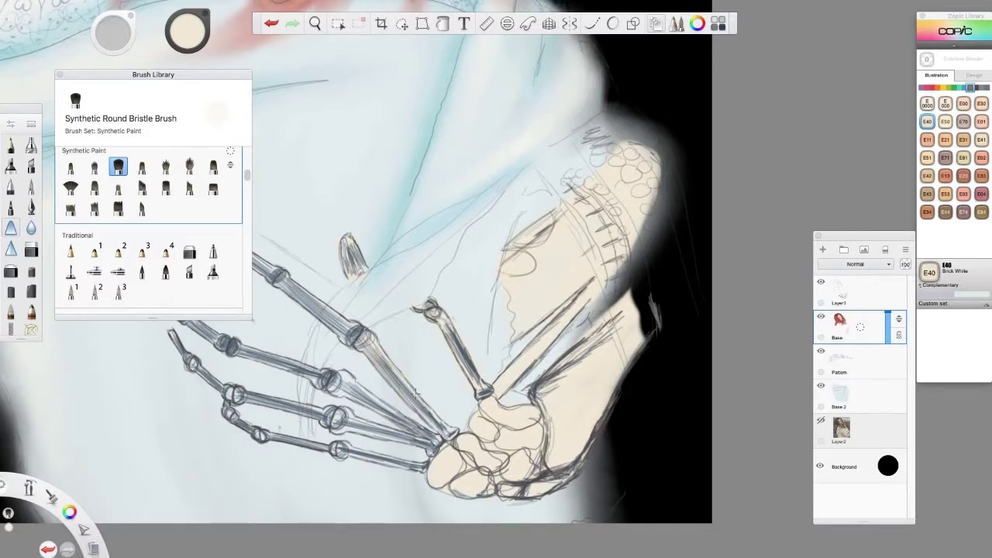
scroll(415, 394, "left", 3)
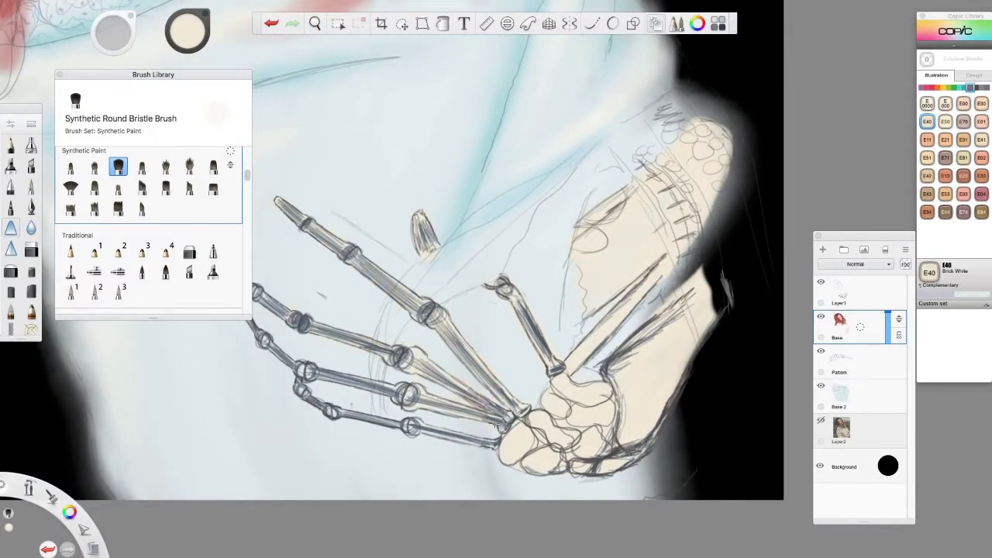
scroll(445, 279, "left", 4)
scroll(444, 279, "up", 2)
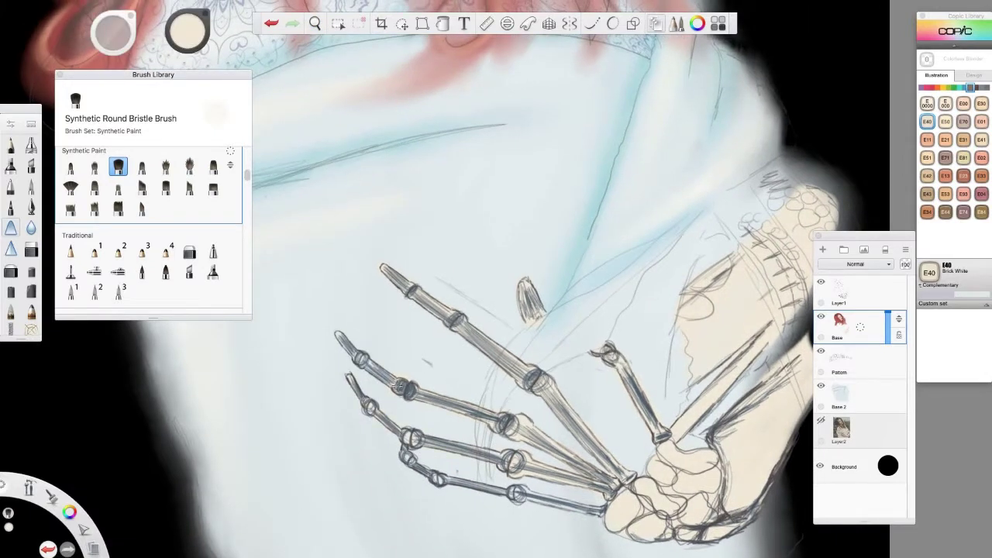
Paint highlights on the forearm, wrist and finger bones with the Synthetic Soft Round Brush in E0000 Floral White
left_click(821, 283)
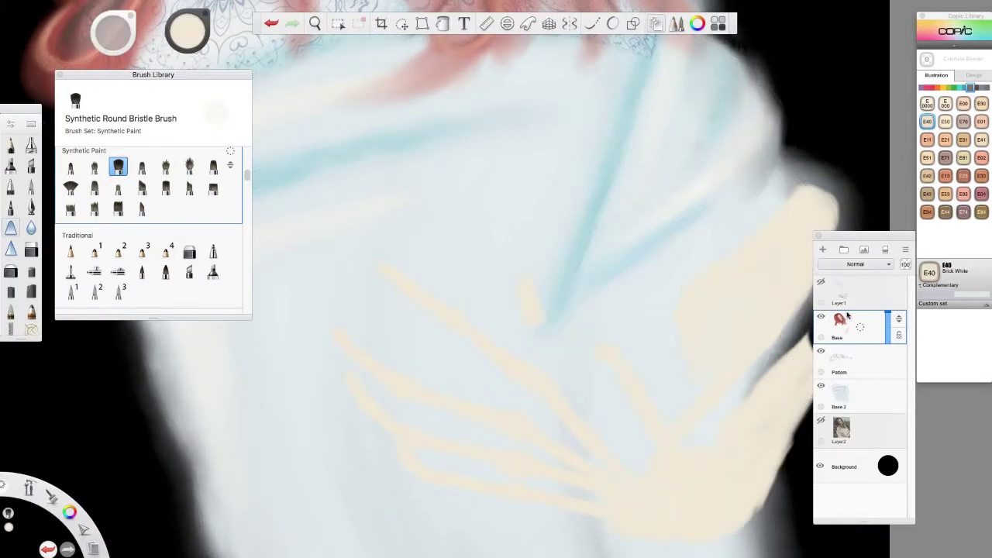
left_click_drag(860, 236, 883, 246)
key("b")
left_click(844, 291)
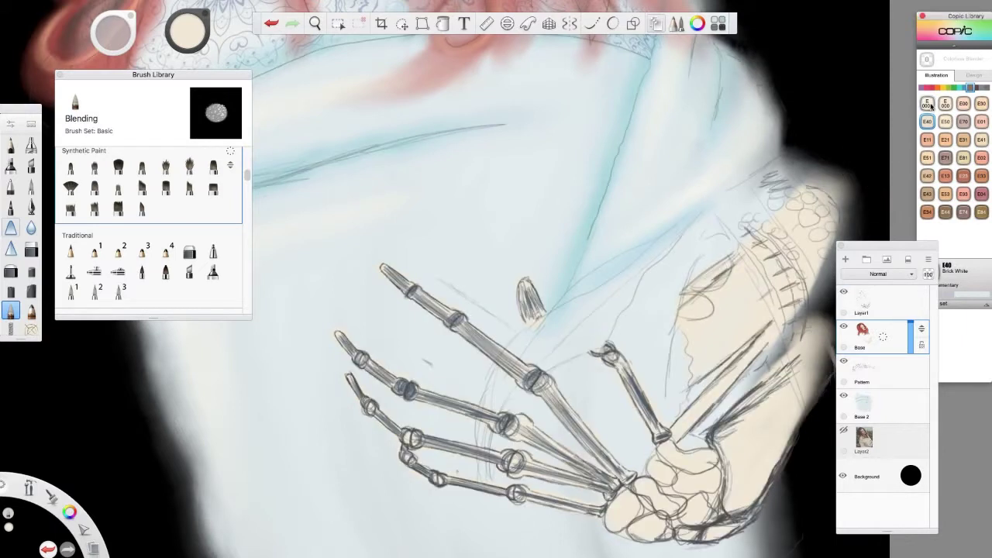
left_click(927, 104)
left_click(71, 167)
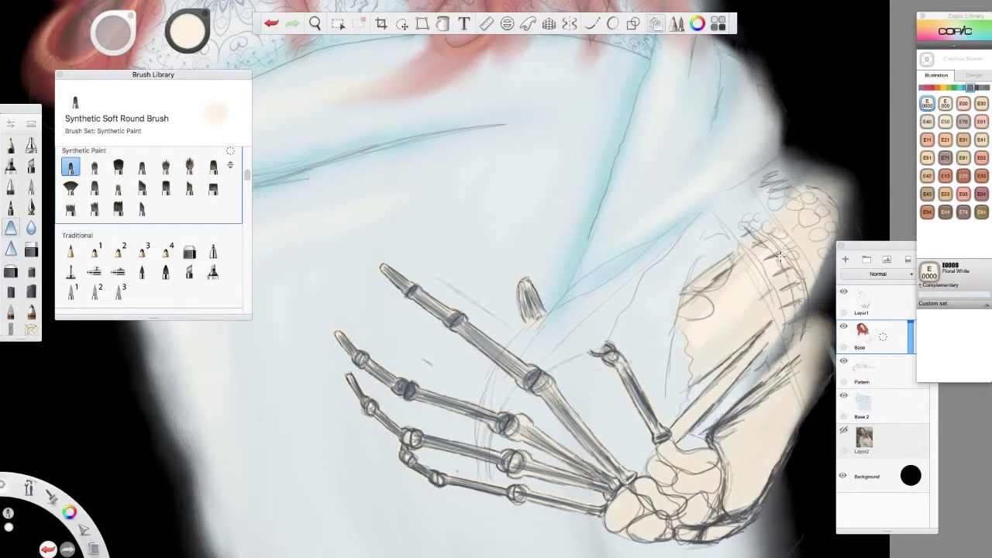
left_click_drag(737, 444, 763, 446)
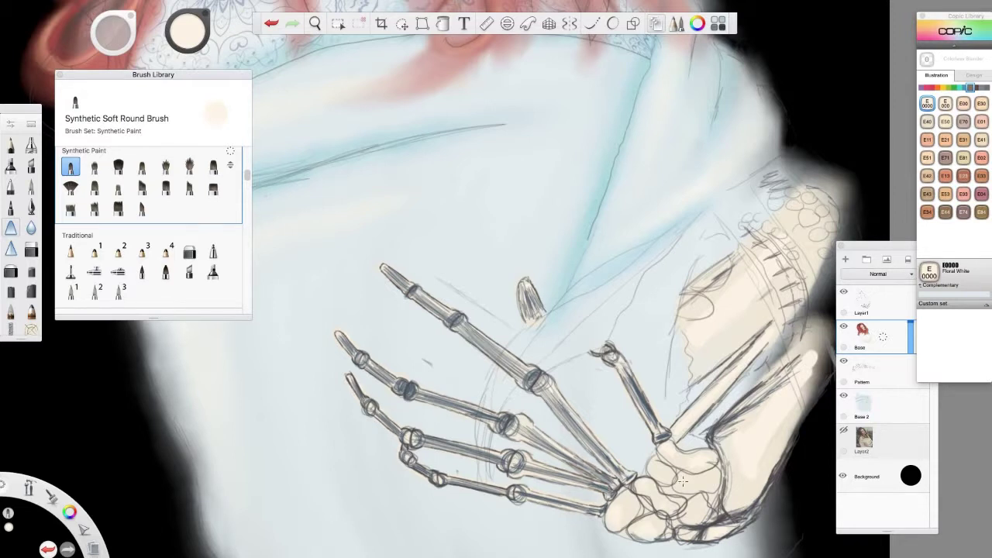
Paint shadows in E70 Ash Rose along the forearm edges, wrist bones and finger joints on the Base layer
left_click(844, 291)
left_click(963, 103)
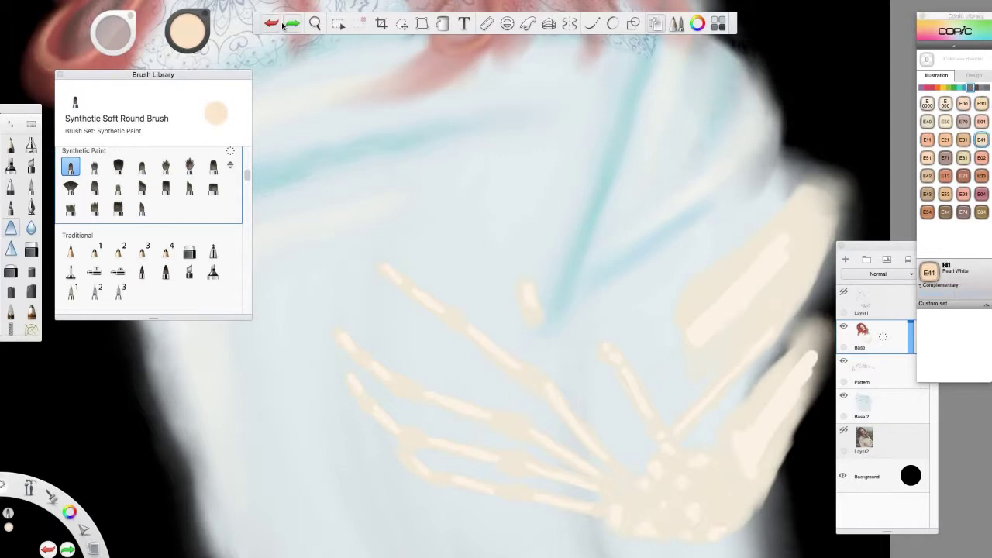
left_click(963, 120)
left_click_drag(692, 285, 798, 194)
left_click_drag(690, 378, 719, 357)
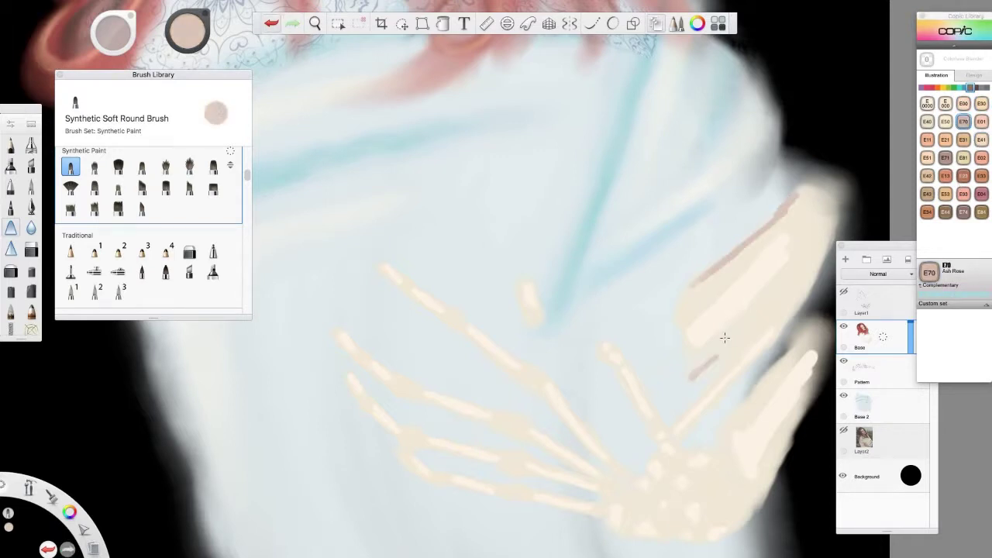
left_click(844, 291)
mouse_move(806, 275)
left_mouse_down()
mouse_move(674, 421)
mouse_move(756, 391)
left_mouse_up()
left_click_drag(724, 442, 782, 356)
mouse_move(729, 508)
left_mouse_down()
mouse_move(763, 490)
mouse_move(809, 383)
left_mouse_up()
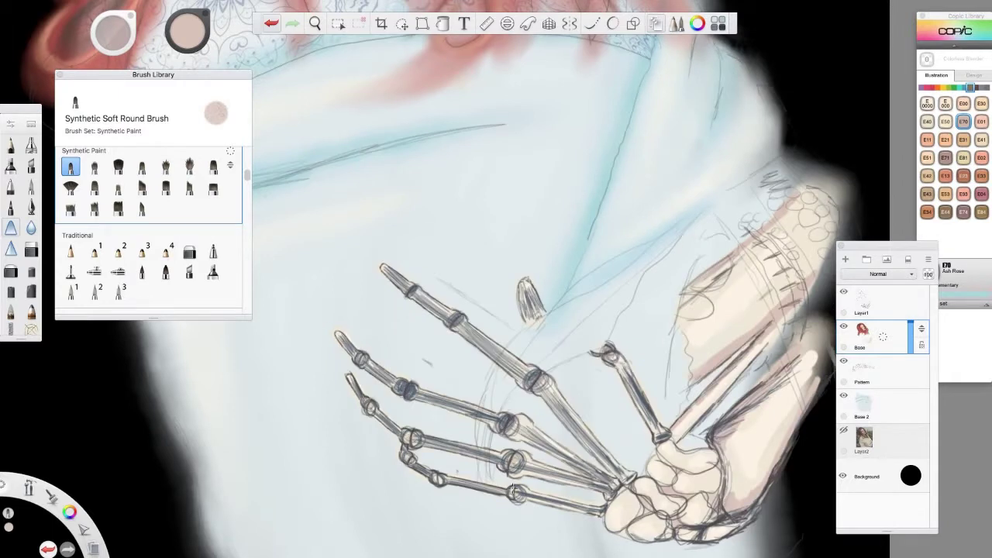
Hide the Layer1 sketch and soften the forearm, wrist and finger joint shadows with the Blending brush
left_click(844, 292)
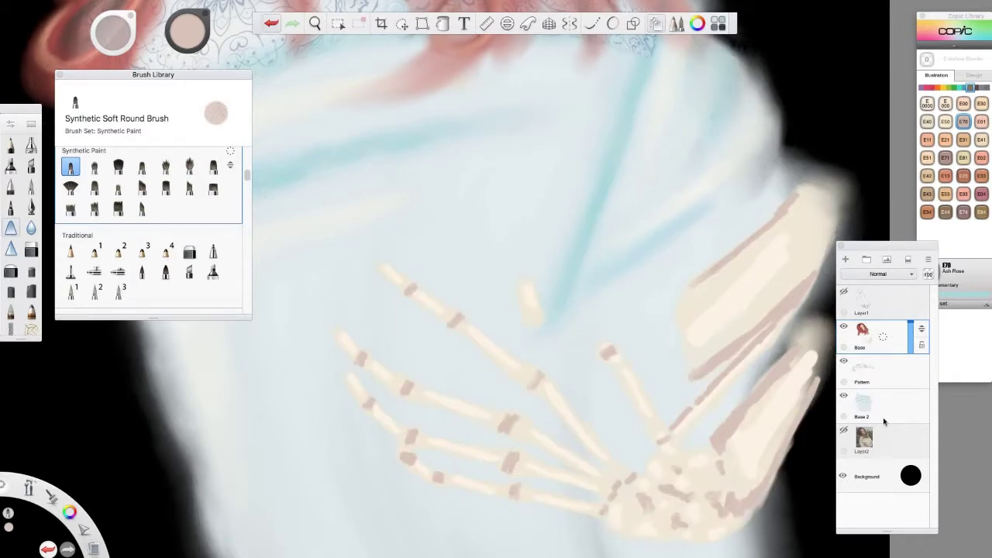
key("b")
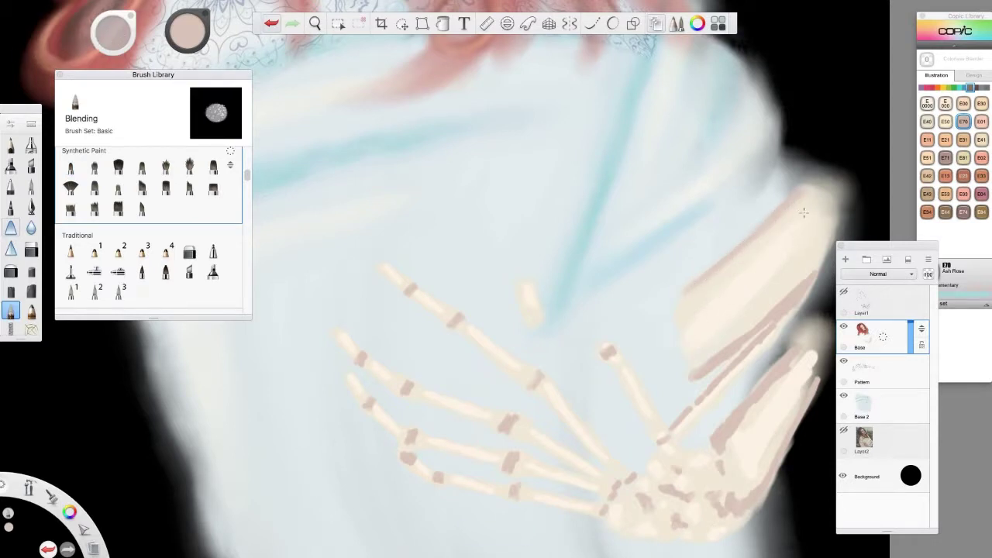
mouse_move(803, 213)
left_mouse_down()
mouse_move(696, 374)
mouse_move(806, 276)
mouse_move(689, 370)
mouse_move(797, 304)
mouse_move(701, 398)
left_mouse_up()
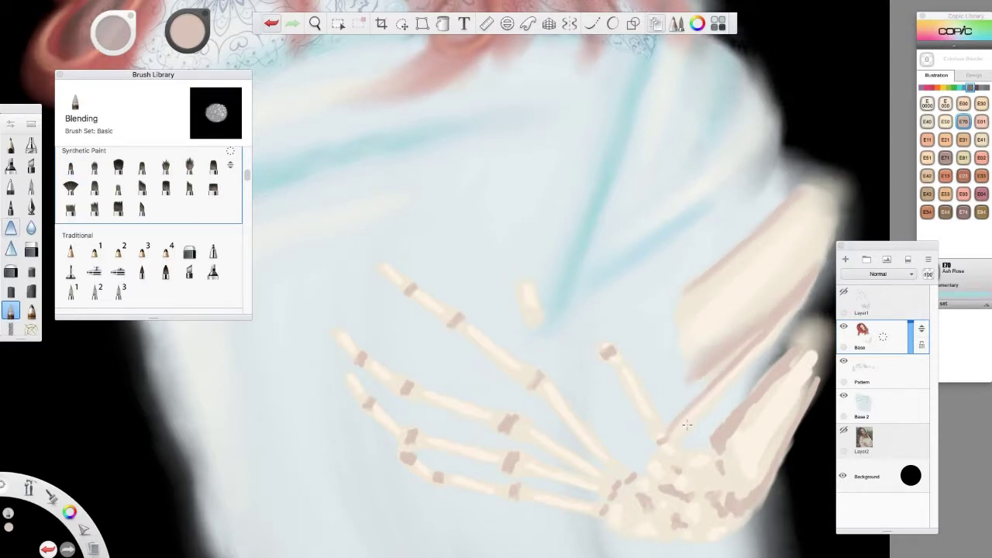
left_click_drag(815, 345, 798, 385)
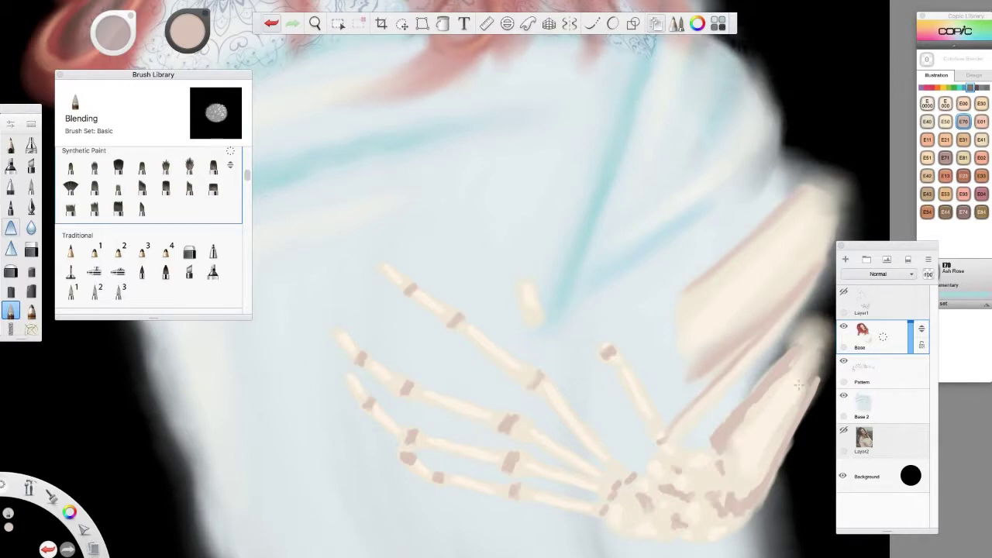
mouse_move(711, 443)
left_mouse_down()
mouse_move(750, 491)
mouse_move(802, 407)
mouse_move(759, 441)
left_mouse_up()
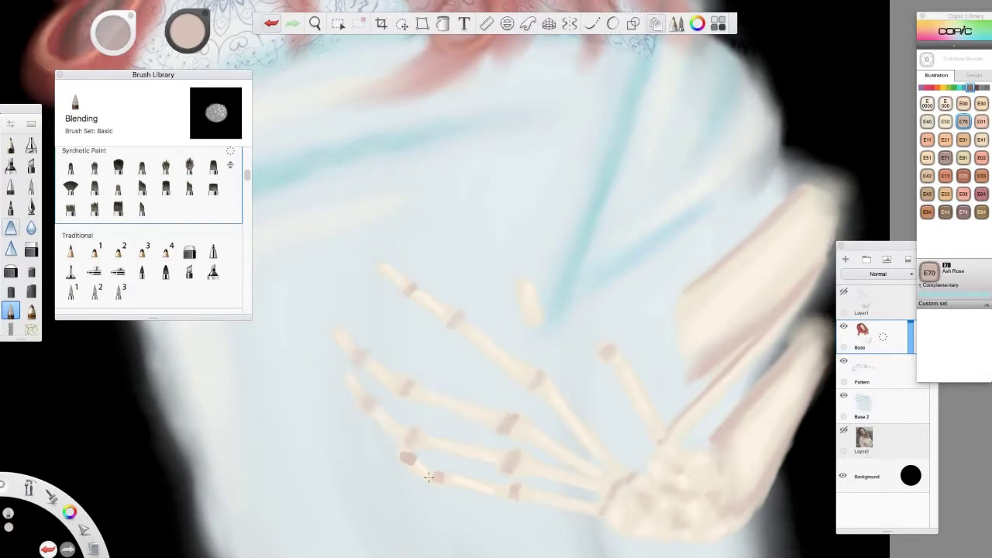
Set up the Designer Synthetic Round Bristle in E74 Cocoa Brown and add a Darken layer above Base for shading the face
scroll(532, 498, "down", 3)
key("space")
left_click_drag(644, 214, 766, 308)
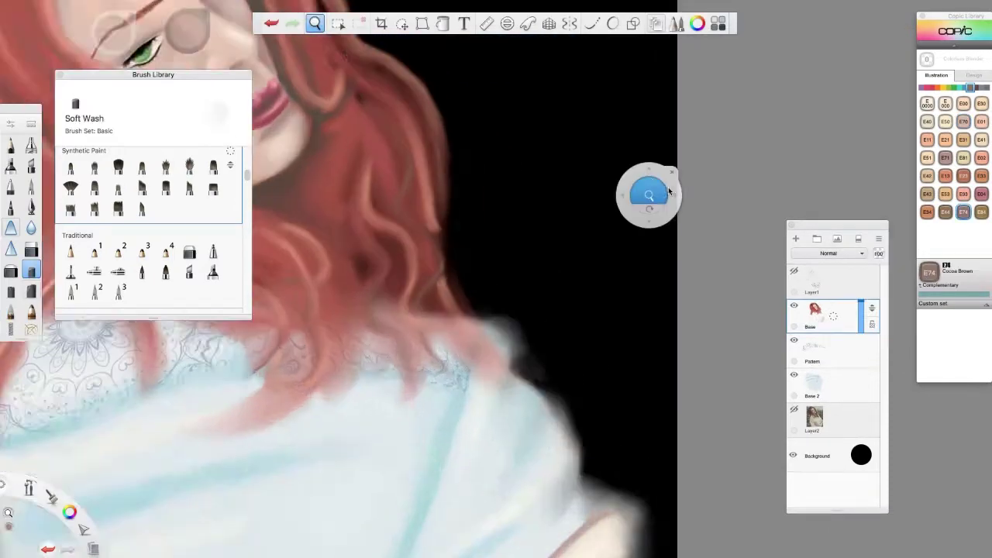
left_click_drag(611, 188, 593, 234)
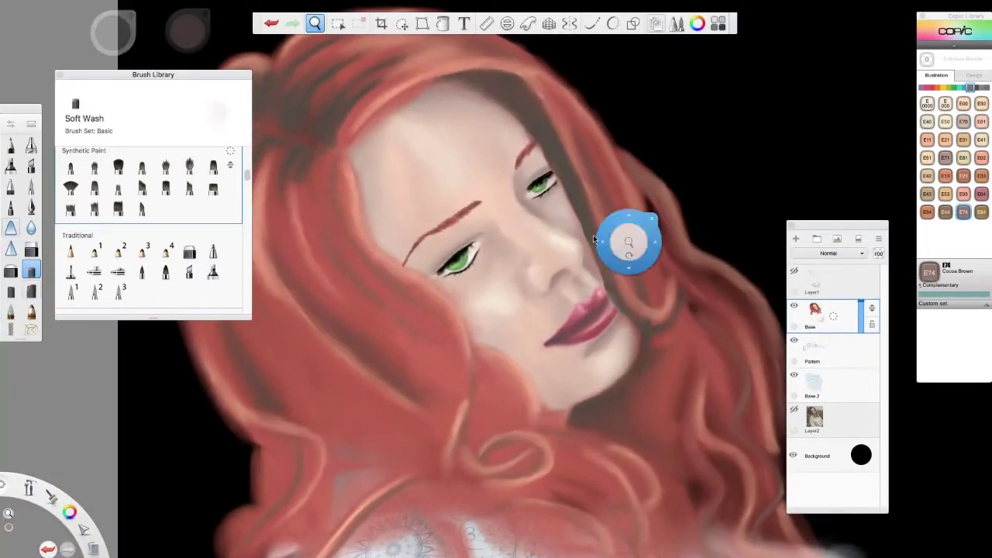
left_click(117, 166)
scroll(116, 232, "down", 3)
left_click(135, 237)
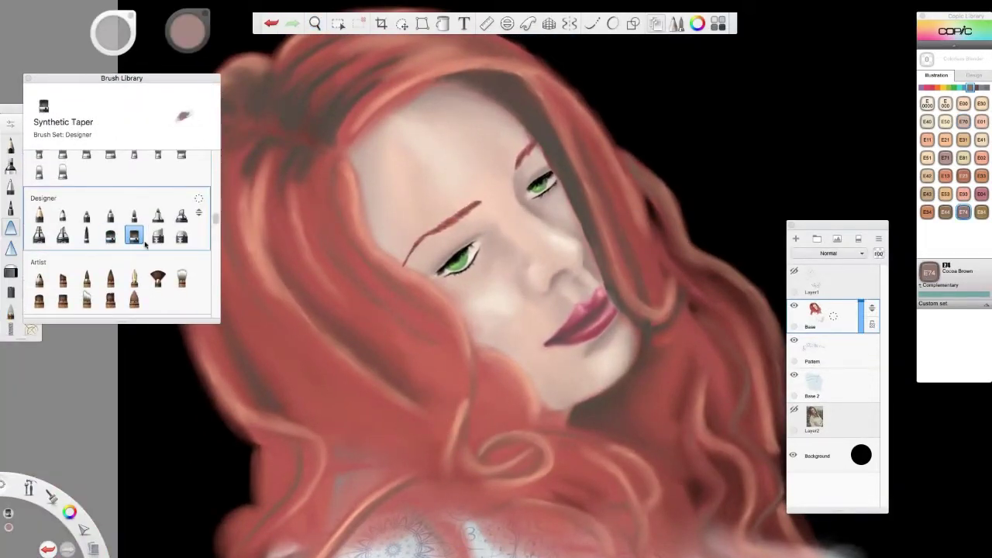
left_click(86, 235)
left_click(110, 237)
left_click(795, 239)
left_click(828, 254)
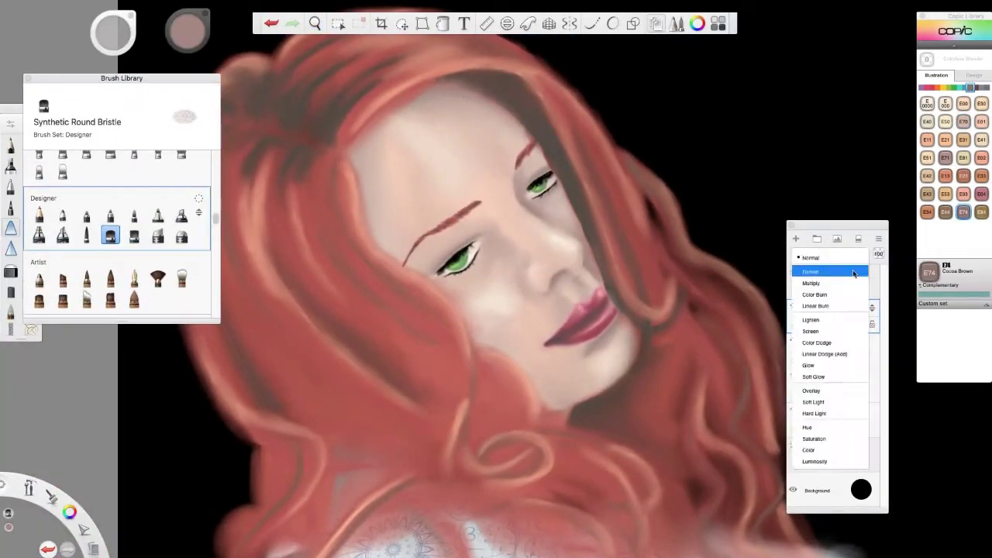
left_click(828, 299)
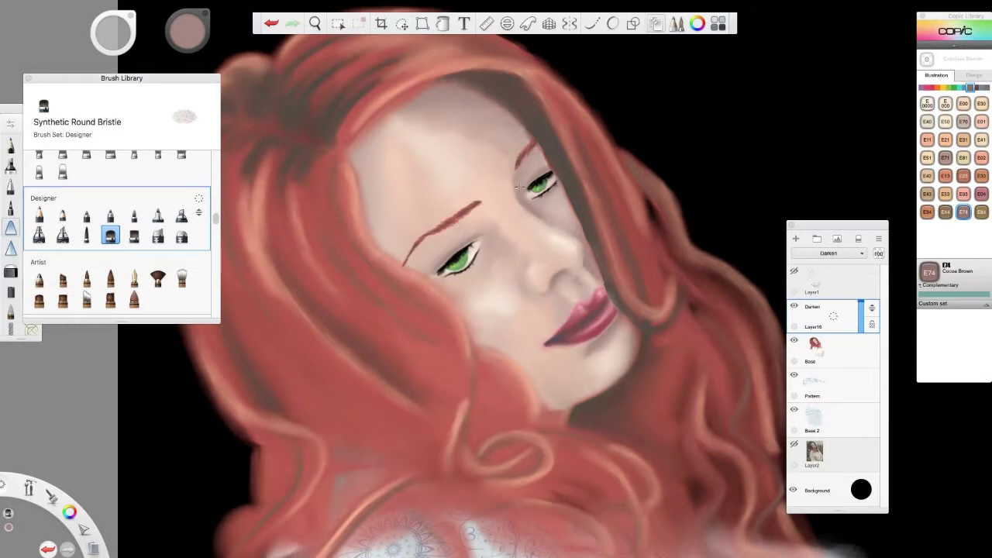
Shade the face on the Darken layer in E74 Cocoa Brown along the hairline, cheek and sides of the nose
key("b")
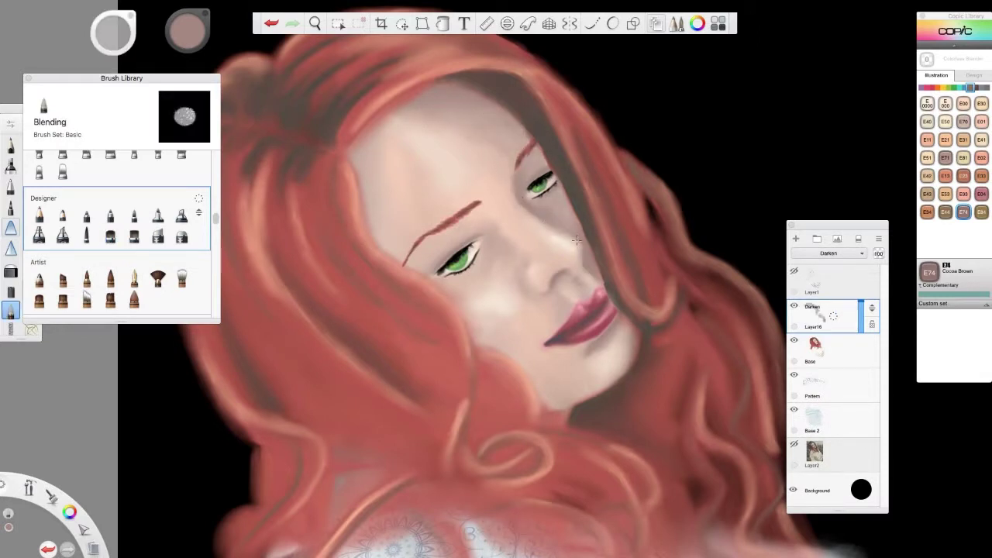
left_click(110, 236)
left_click_drag(364, 147, 370, 190)
left_click_drag(378, 205, 386, 244)
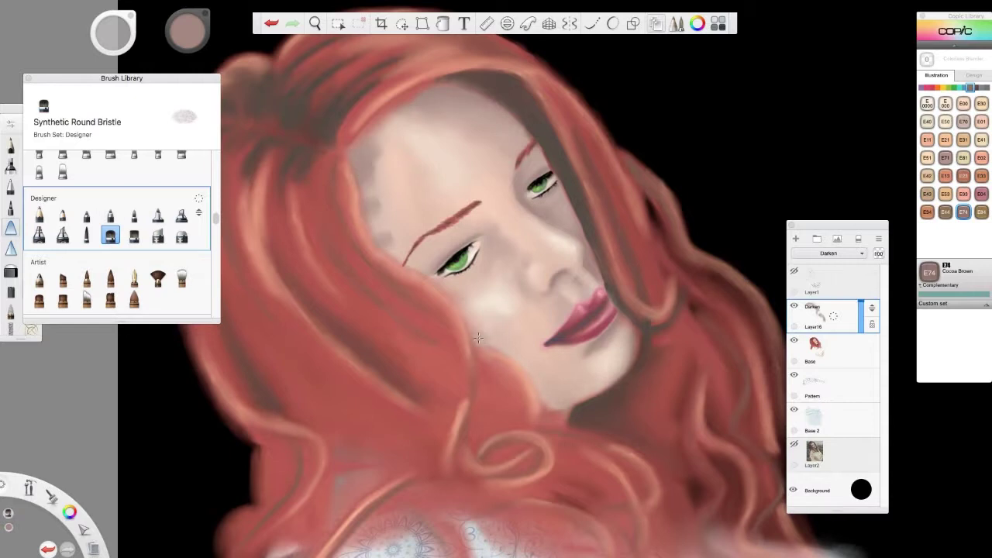
left_click(483, 338)
mouse_move(489, 264)
left_mouse_down()
mouse_move(524, 262)
mouse_move(503, 246)
mouse_move(569, 296)
left_mouse_up()
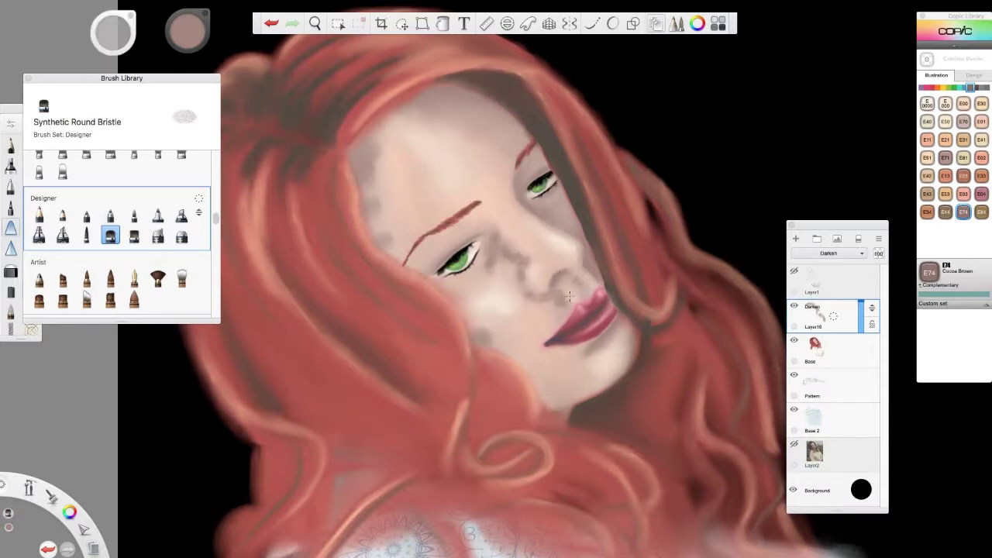
Smooth the facial shadows with the Blending brush and set the shading layer's blend mode to Multiply
key("b")
left_click_drag(465, 310, 477, 316)
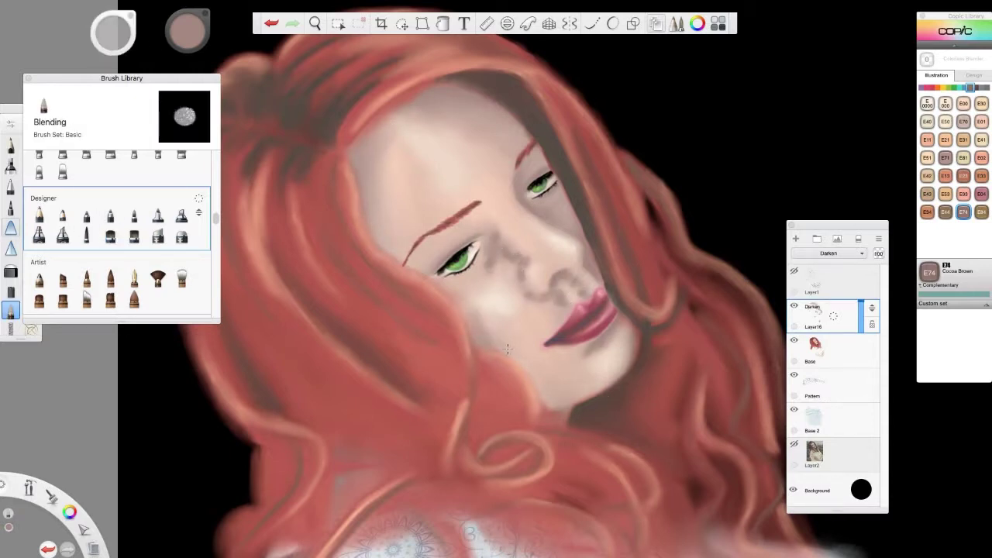
left_click_drag(496, 260, 522, 262)
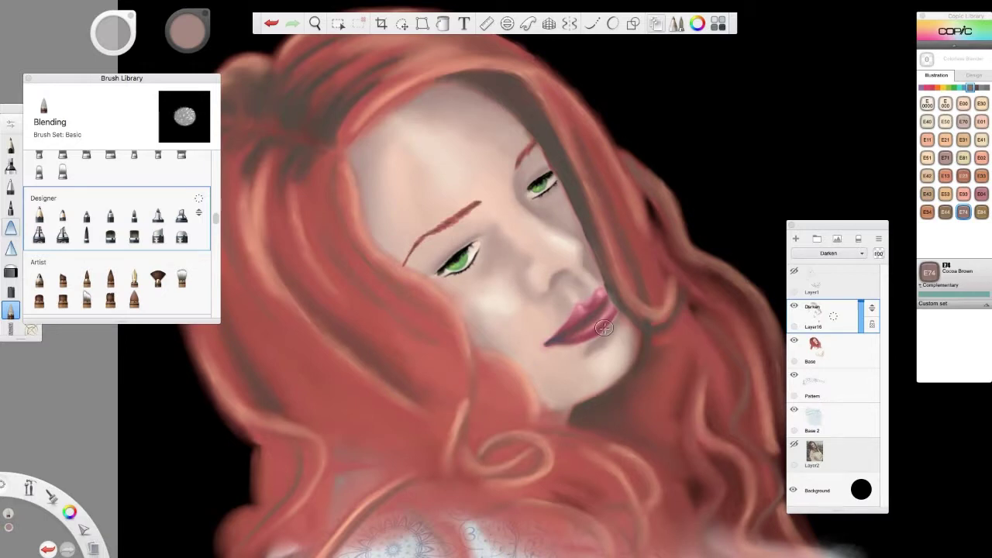
left_click(833, 253)
left_click(851, 292)
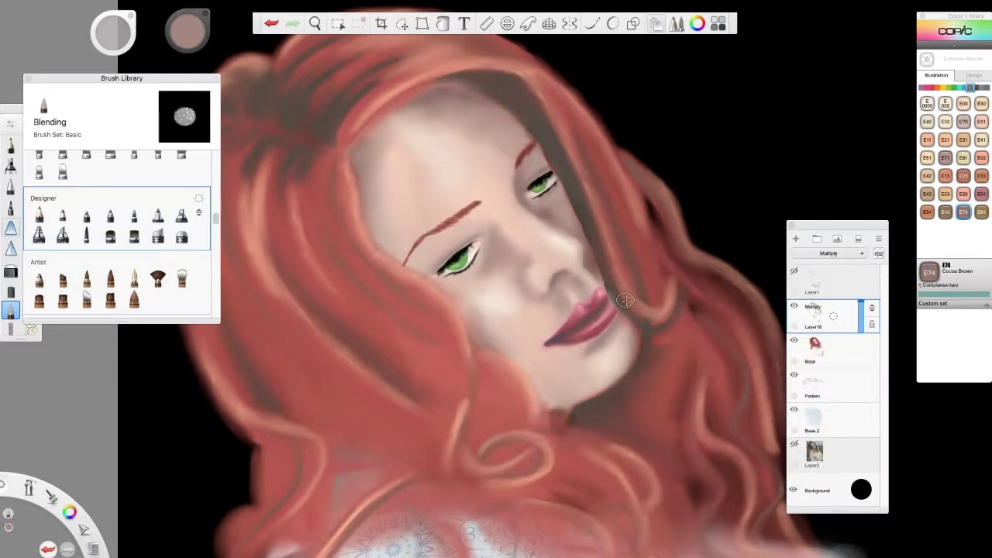
Deepen the hair strands beside the forehead and cheek with the Synthetic Round Bristle in E08 Brown and blend them
key("b")
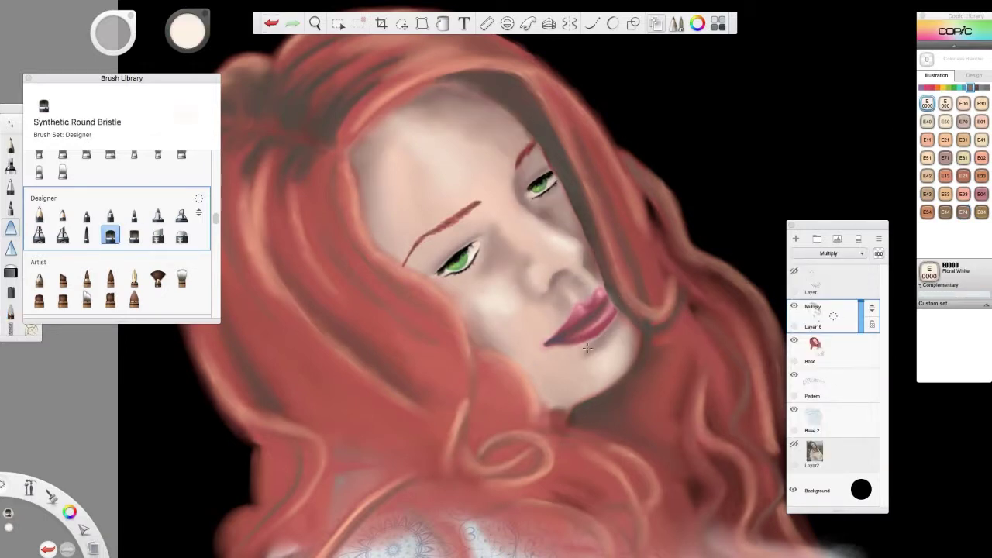
left_click(318, 159, "alt")
mouse_move(314, 155)
left_mouse_down()
mouse_move(330, 229)
mouse_move(383, 294)
mouse_move(450, 414)
mouse_move(298, 162)
mouse_move(279, 264)
mouse_move(252, 158)
mouse_move(306, 271)
left_mouse_up()
left_click_drag(364, 318, 442, 458)
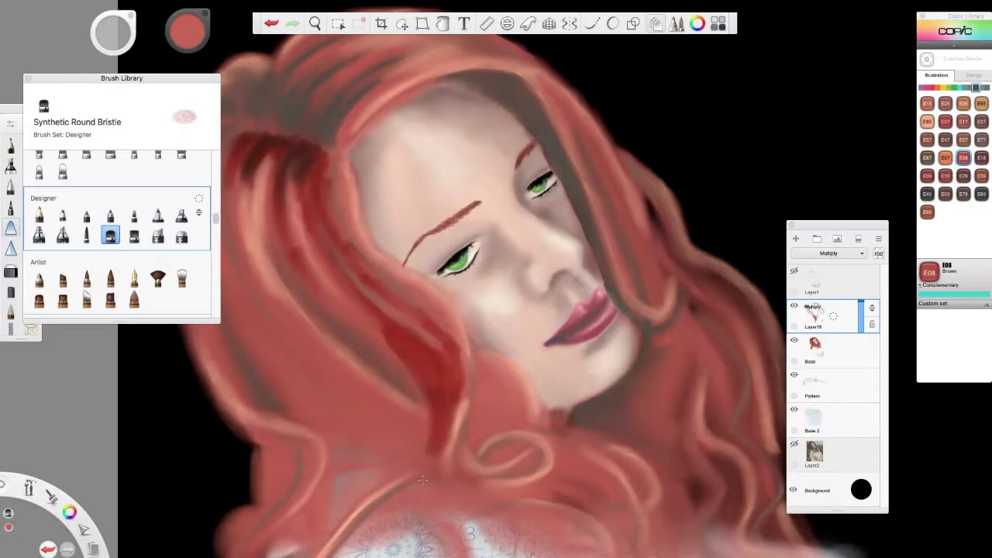
key("b")
mouse_move(285, 207)
left_mouse_down()
mouse_move(369, 324)
mouse_move(455, 339)
mouse_move(382, 333)
mouse_move(428, 438)
left_mouse_up()
Paint E08 Brown strokes over the outer hair from the crown to the lower curls on the Multiply layer
scroll(695, 196, "left", 5)
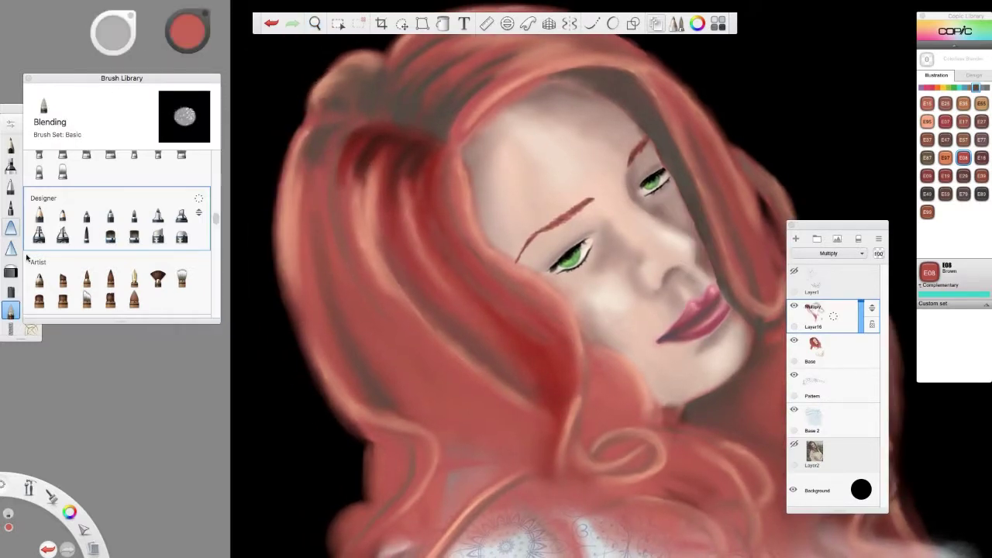
left_click(110, 237)
left_click_drag(333, 128, 349, 194)
left_click_drag(330, 158, 403, 326)
left_click_drag(372, 264, 473, 384)
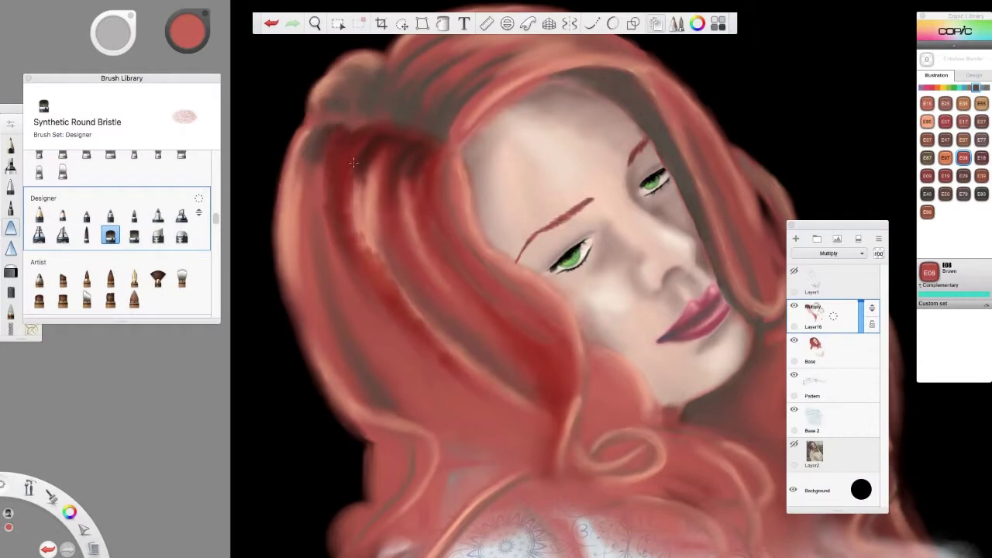
left_click_drag(353, 162, 361, 248)
left_click_drag(326, 136, 293, 287)
left_click_drag(333, 178, 288, 379)
left_click_drag(341, 171, 310, 325)
mouse_move(306, 271)
left_mouse_down()
mouse_move(395, 415)
mouse_move(399, 391)
left_mouse_up()
left_click_drag(364, 291, 448, 430)
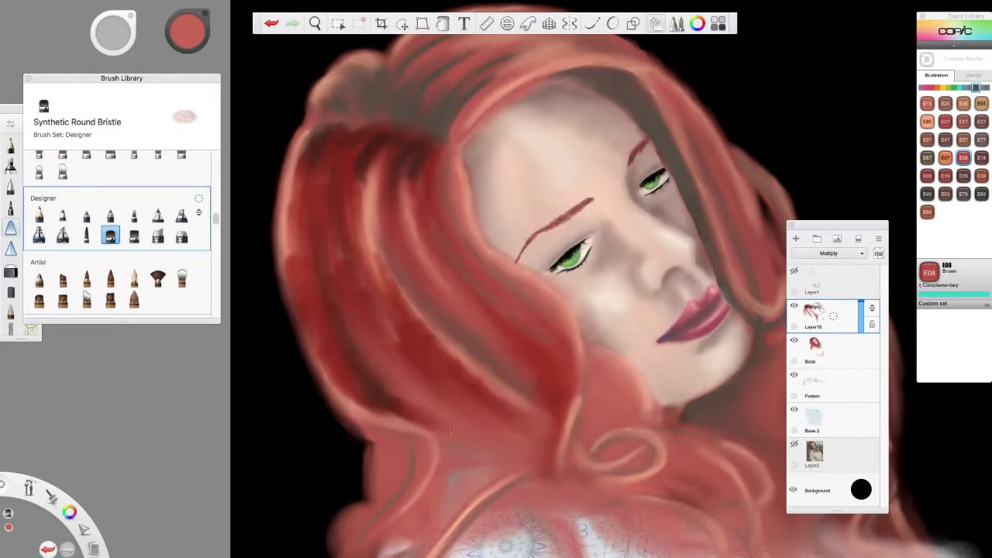
left_click_drag(368, 341, 535, 453)
mouse_move(287, 128)
left_mouse_down()
mouse_move(306, 229)
mouse_move(291, 271)
left_mouse_up()
Smooth the darkened outer hair strokes with the Blending brush
left_click(11, 310)
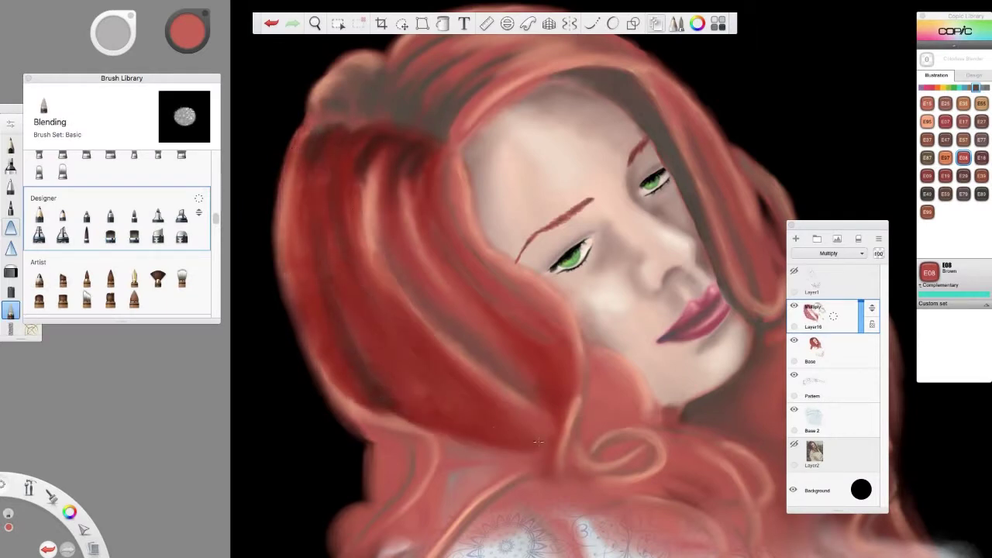
left_click_drag(496, 449, 391, 422)
left_click_drag(362, 169, 364, 250)
left_click_drag(376, 400, 410, 427)
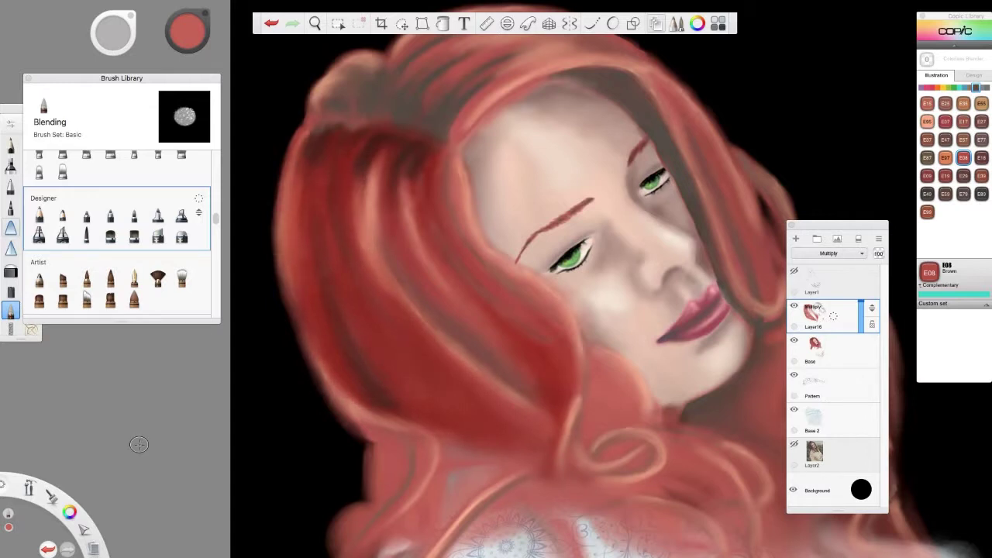
Deepen the hair from the crown to the lower curls with Airbrush Tapered strokes in E08 Brown
left_click(39, 235)
left_click_drag(359, 49, 442, 245)
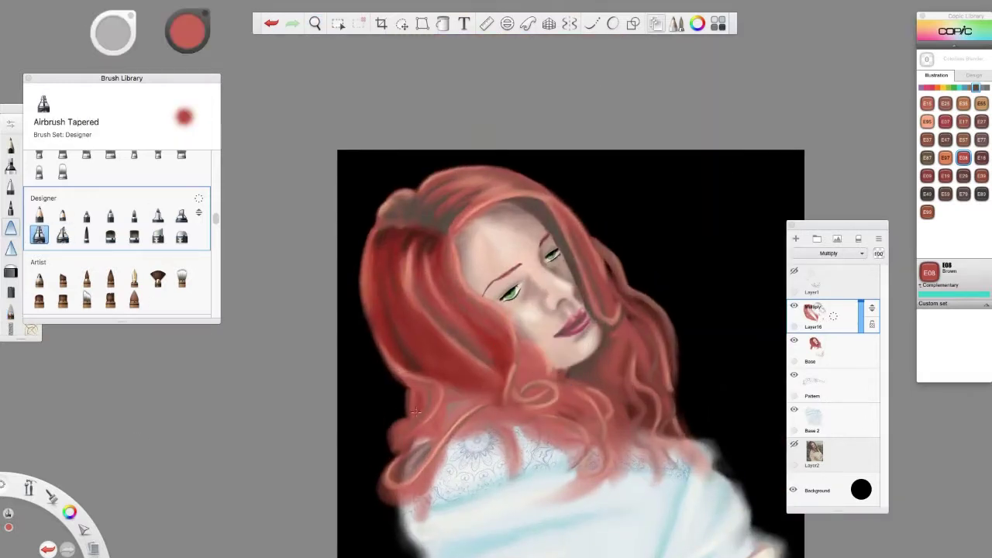
mouse_move(416, 411)
left_mouse_down()
mouse_move(423, 396)
mouse_move(399, 426)
mouse_move(438, 415)
mouse_move(416, 361)
mouse_move(399, 477)
mouse_move(437, 534)
mouse_move(480, 364)
mouse_move(442, 304)
left_mouse_up()
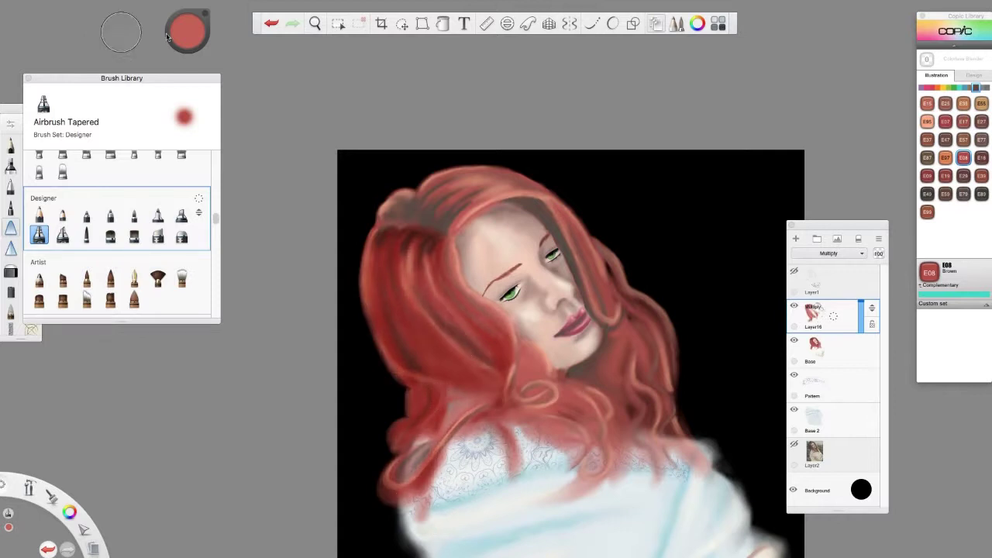
mouse_move(538, 419)
left_mouse_down()
mouse_move(546, 365)
mouse_move(651, 434)
mouse_move(613, 326)
mouse_move(666, 457)
mouse_move(631, 306)
mouse_move(569, 240)
mouse_move(645, 305)
mouse_move(507, 197)
mouse_move(458, 285)
left_mouse_up()
mouse_move(500, 193)
left_mouse_down()
mouse_move(388, 206)
mouse_move(504, 186)
mouse_move(420, 202)
mouse_move(407, 217)
mouse_move(465, 317)
mouse_move(467, 363)
mouse_move(473, 343)
mouse_move(450, 295)
left_mouse_up()
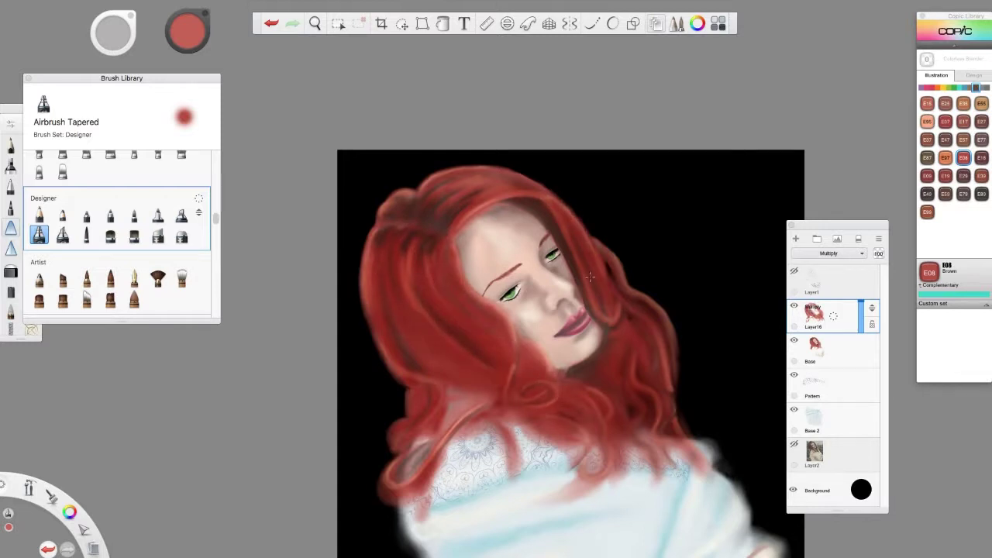
Airbrush E49 Dark Bark shadows into the hair's parting, inner strands, lower curls and the strand beside the face
left_click(403, 248, "alt")
mouse_move(403, 248)
left_mouse_down()
mouse_move(465, 325)
mouse_move(392, 254)
mouse_move(504, 365)
mouse_move(430, 403)
mouse_move(535, 392)
mouse_move(546, 221)
left_mouse_up()
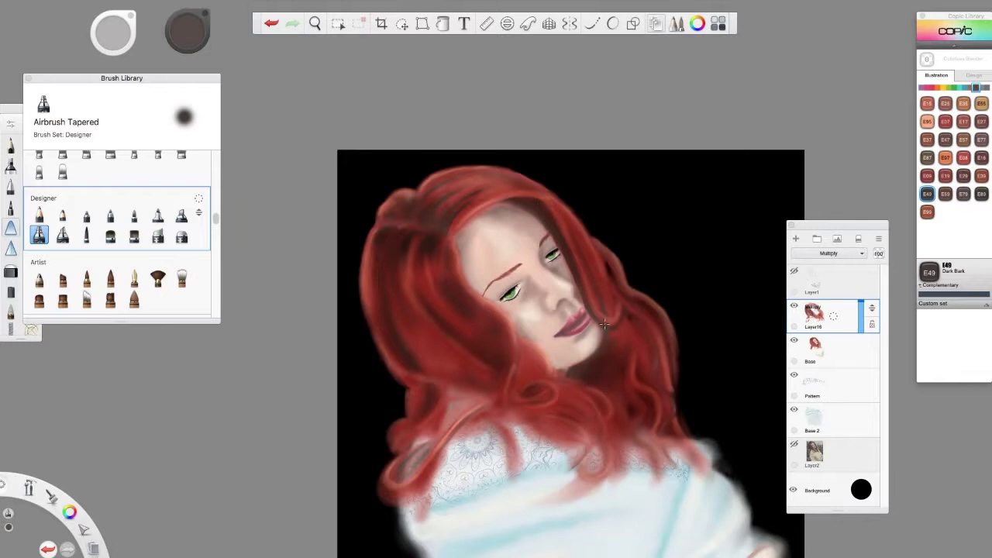
mouse_move(603, 323)
left_mouse_down()
mouse_move(641, 304)
mouse_move(610, 273)
mouse_move(421, 222)
mouse_move(442, 179)
mouse_move(512, 181)
left_mouse_up()
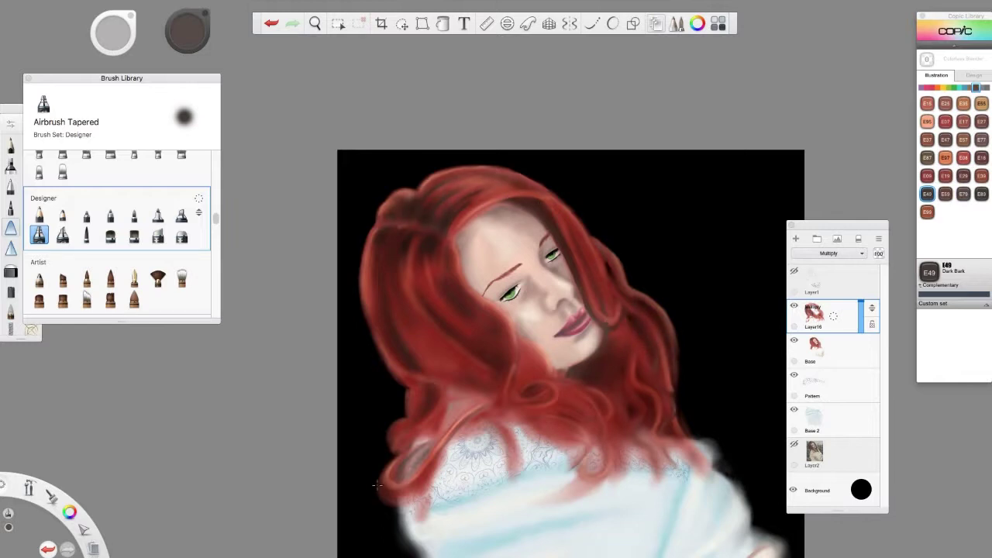
mouse_move(378, 485)
left_mouse_down()
mouse_move(655, 453)
mouse_move(597, 399)
mouse_move(441, 361)
left_mouse_up()
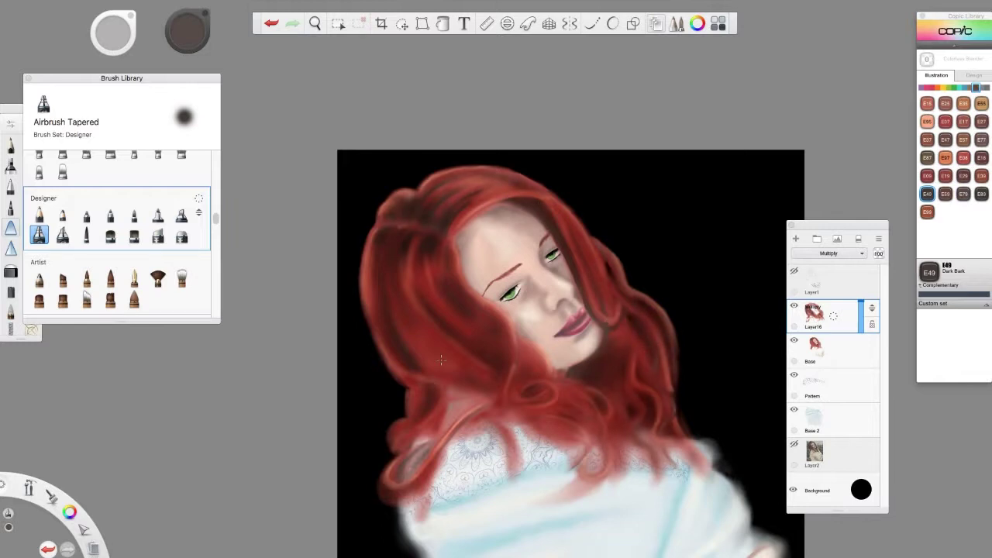
Deepen the lips with the Broad Tip Marker in R29 Lipstick Red and smooth them with the Blending brush
scroll(440, 360, "up", 6)
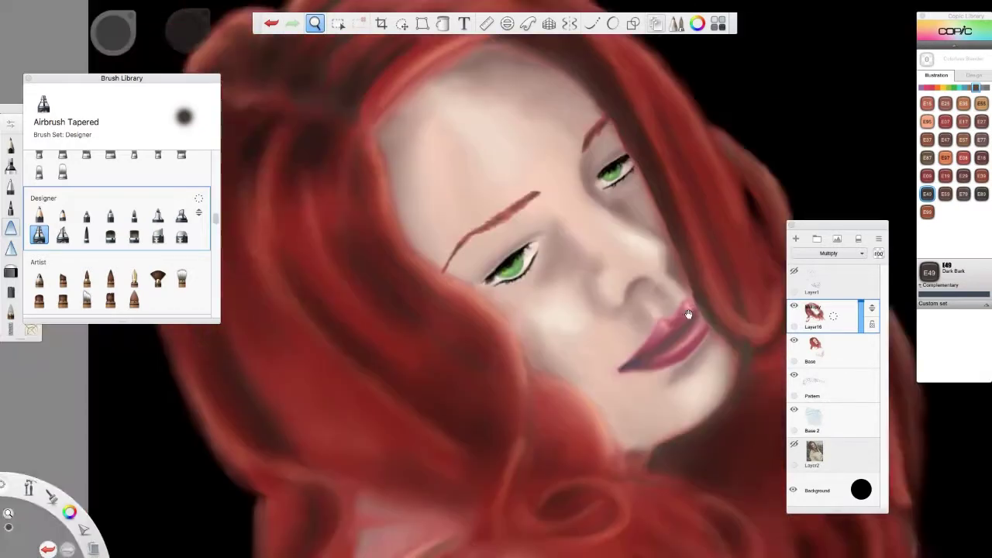
left_click(181, 215)
mouse_move(290, 199)
left_mouse_down()
mouse_move(568, 203)
mouse_move(341, 411)
mouse_move(448, 410)
mouse_move(437, 415)
left_mouse_up()
left_click_drag(573, 271, 597, 275)
left_click(667, 476, "alt")
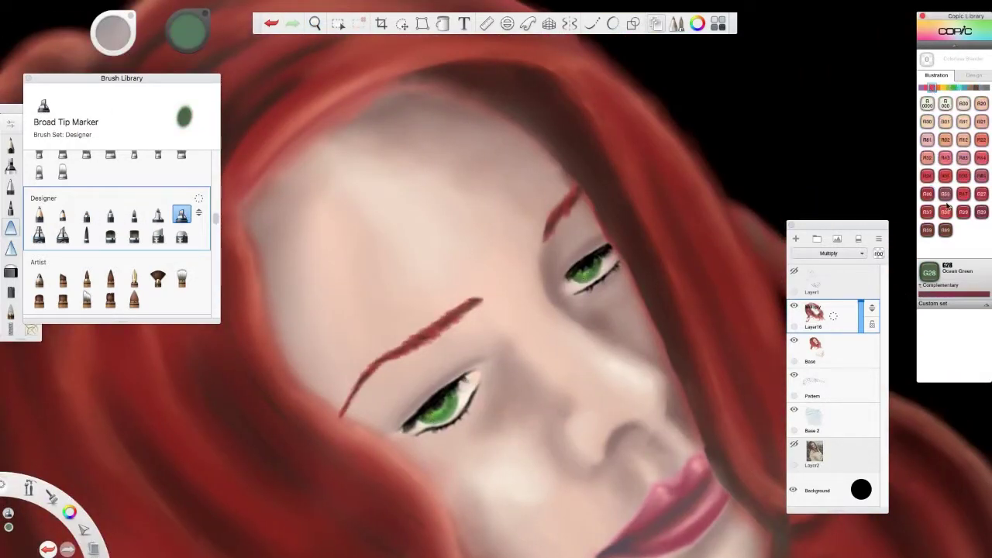
left_click_drag(713, 303, 672, 195)
mouse_move(573, 446)
left_mouse_down()
mouse_move(675, 395)
mouse_move(604, 430)
mouse_move(651, 380)
mouse_move(635, 407)
mouse_move(675, 504)
left_mouse_up()
key("b")
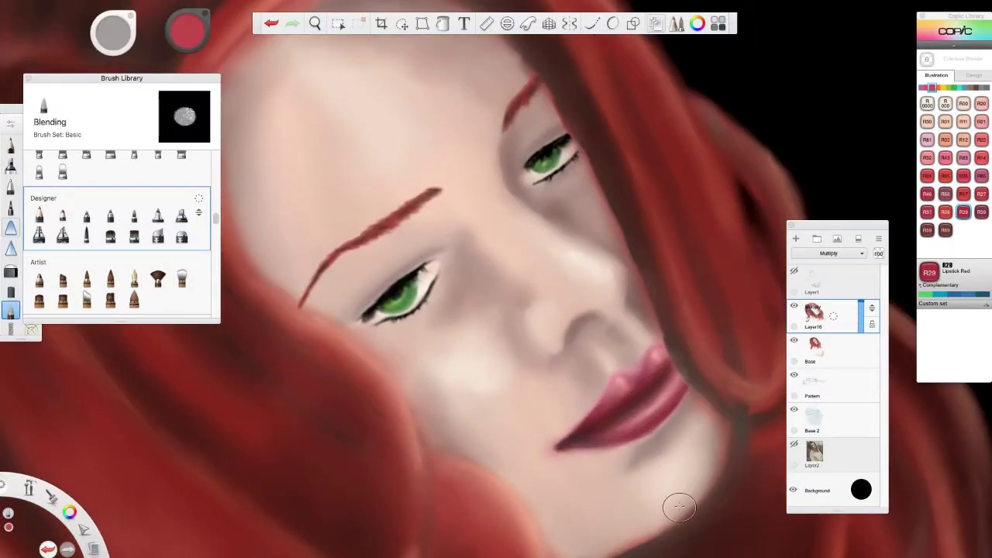
Choose E49 Dark Bark as the colour for the nostril shadow
key("space")
mouse_move(665, 200)
left_mouse_down()
mouse_move(685, 239)
mouse_move(867, 165)
left_mouse_up()
left_click(879, 132, "alt")
left_click(181, 215)
left_click_drag(433, 281, 409, 318)
key("ctrl+z")
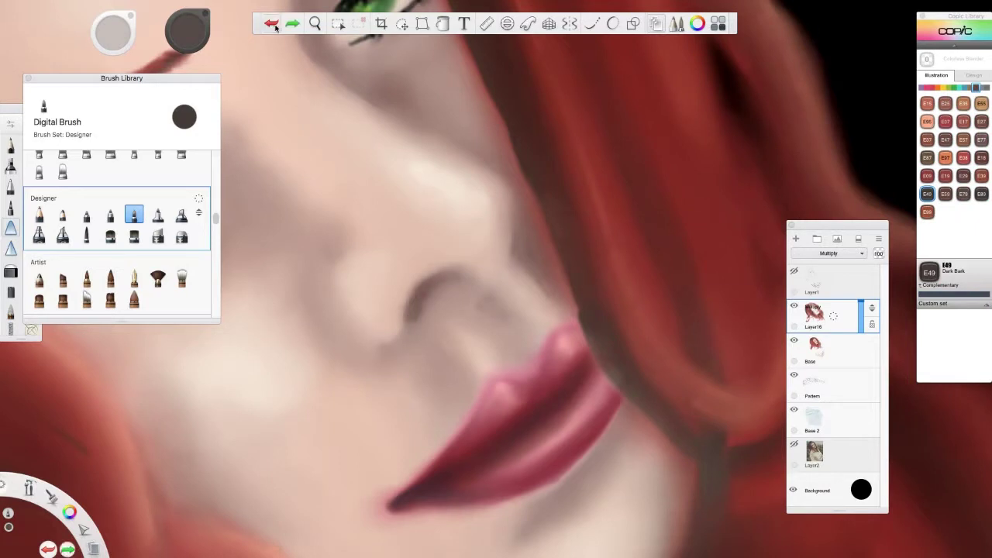
Paint a dark curve along the nostril with the Paint Tapered brush and soften it with the Blending brush
left_click(86, 215)
left_click_drag(432, 277, 406, 318)
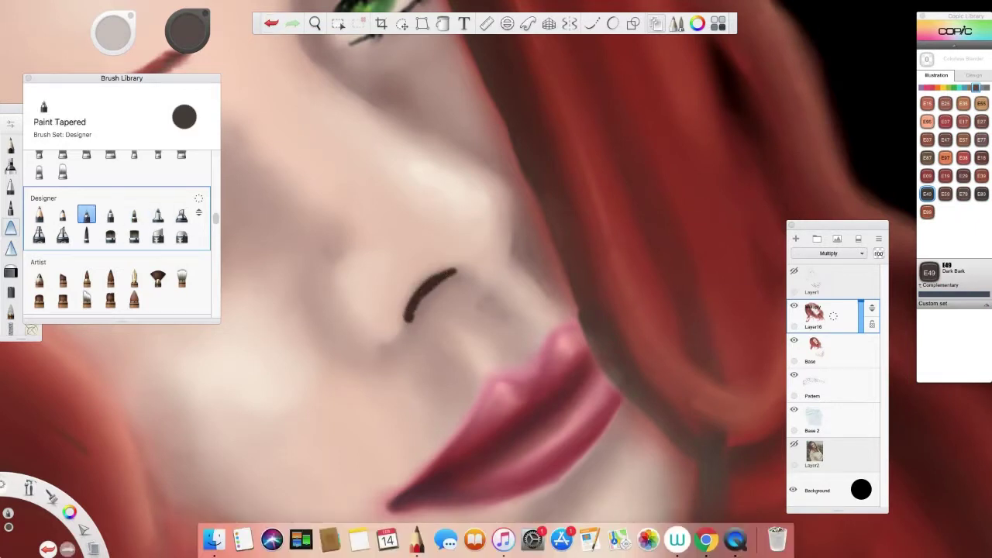
key("Tab")
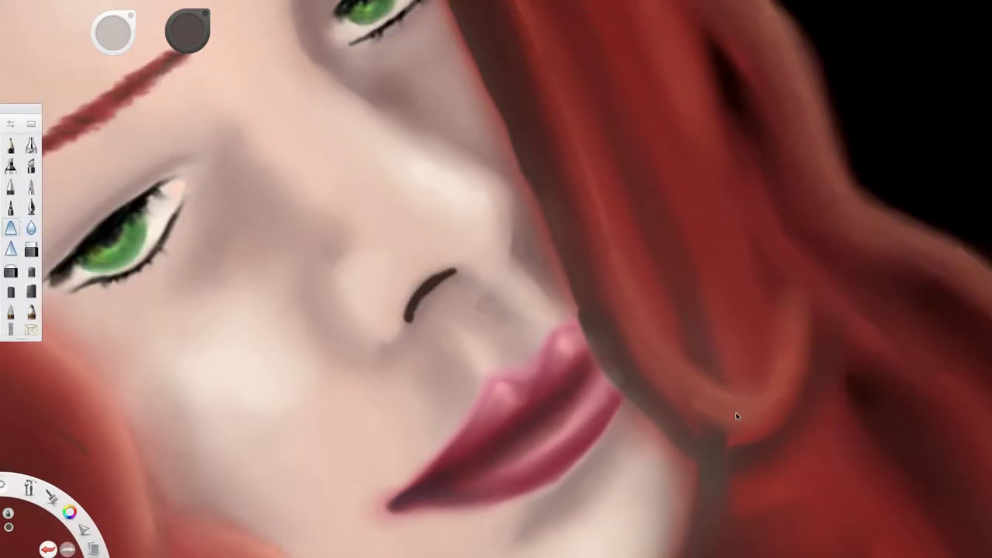
key("Tab")
left_click_drag(410, 320, 462, 271)
left_click_drag(435, 306, 463, 270)
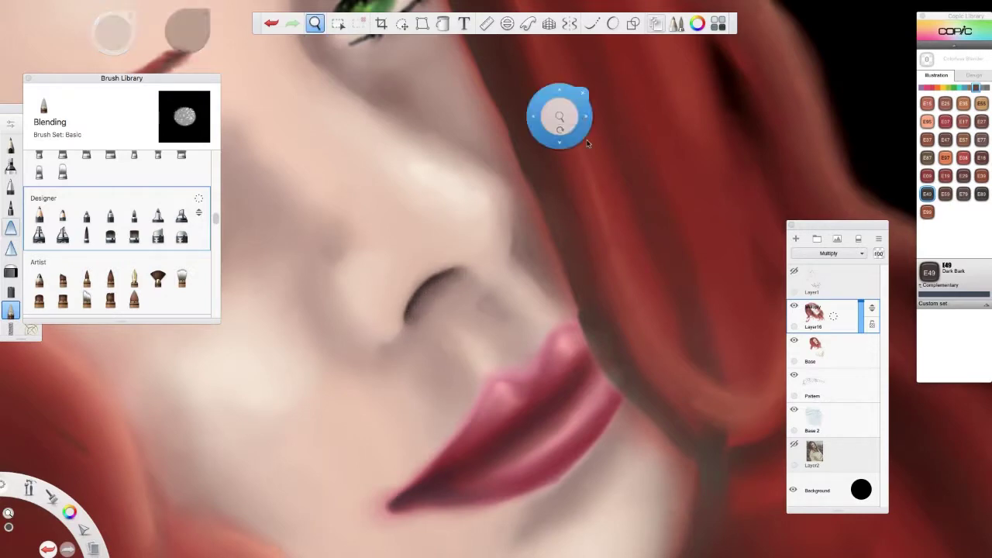
Shade the edges of the forearm bones with the Airbrush Tapered in E74 Cocoa Brown
scroll(560, 116, "down", 5)
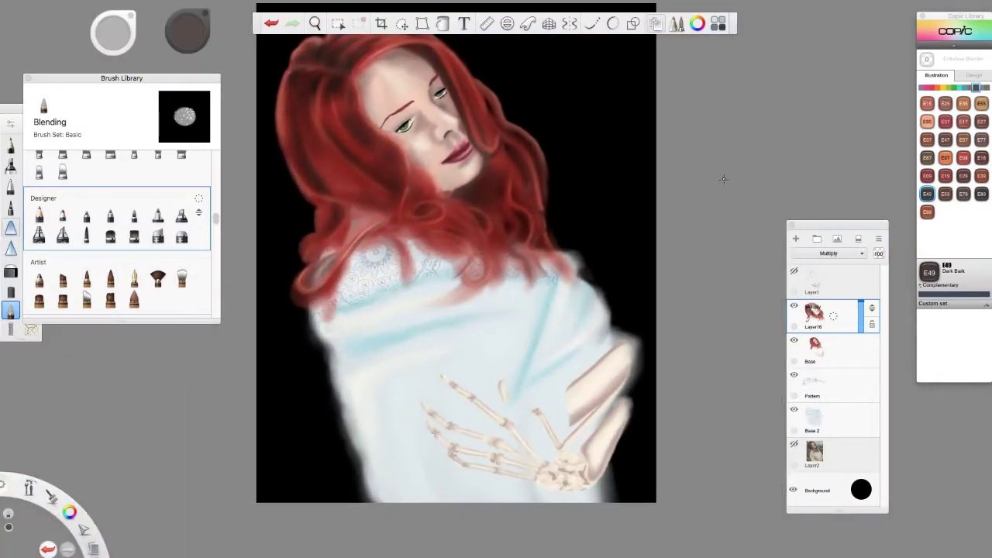
scroll(722, 321, "up", 4)
left_click(637, 312, "alt")
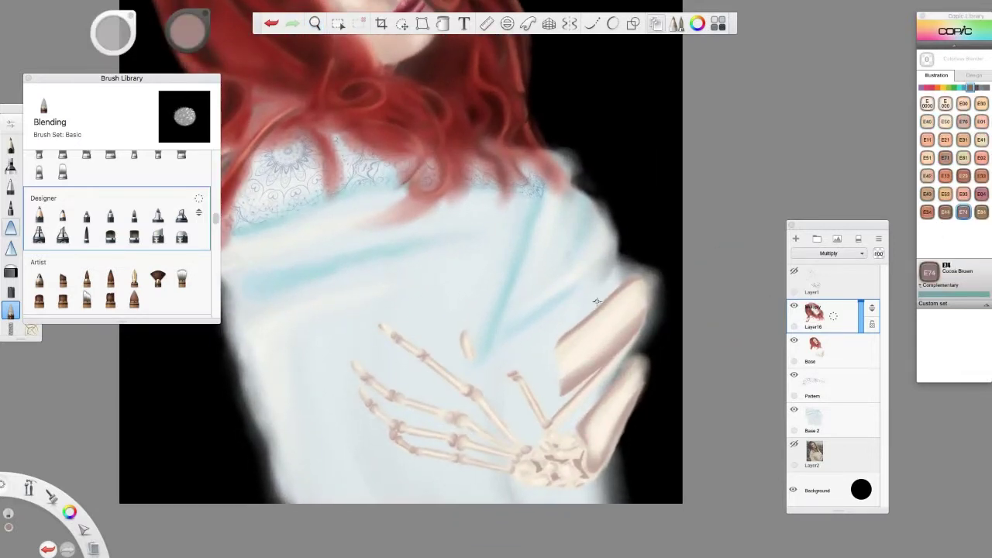
key("1")
key("]")
left_click_drag(635, 329, 564, 391)
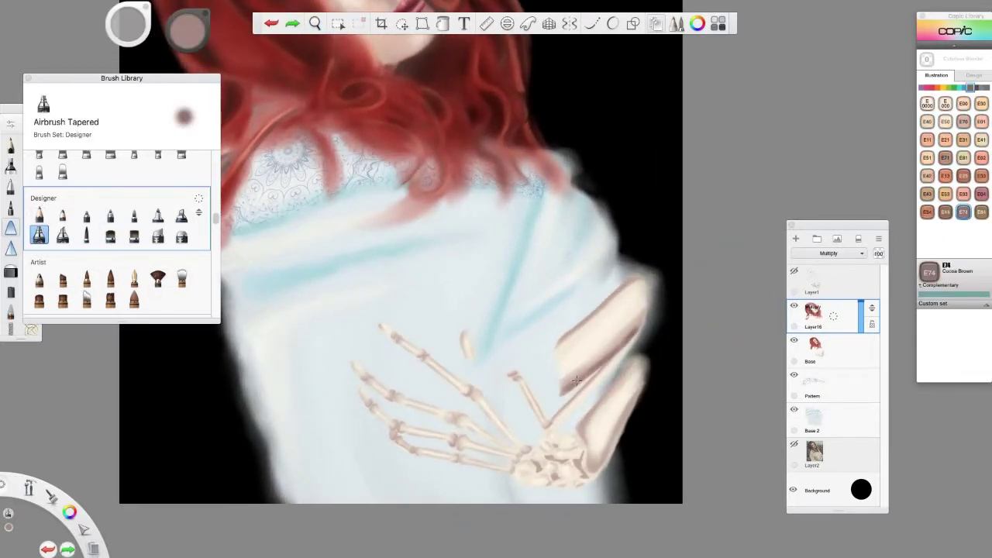
mouse_move(631, 278)
left_mouse_down()
mouse_move(562, 412)
mouse_move(595, 377)
mouse_move(596, 405)
mouse_move(629, 407)
mouse_move(604, 465)
left_mouse_up()
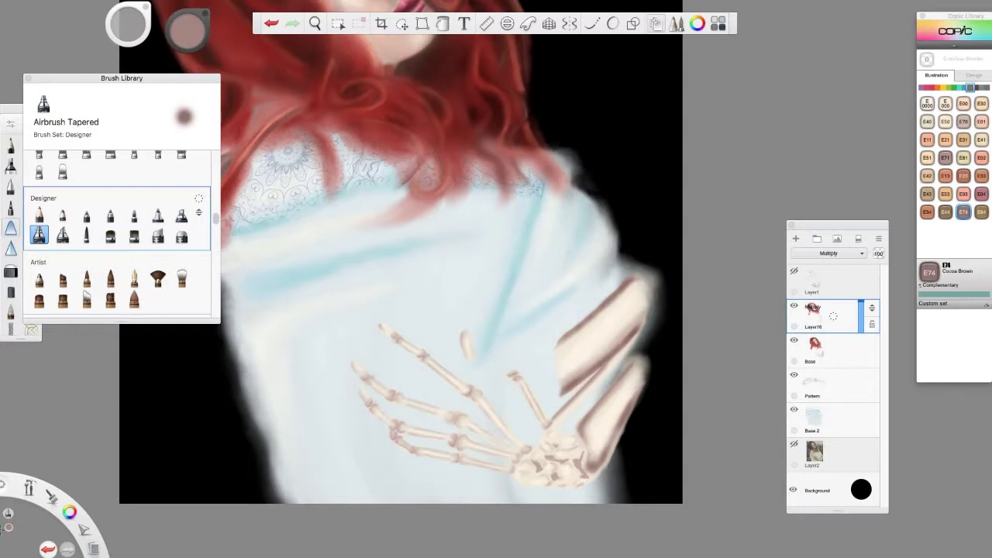
Smooth the forearm bone shadows with the Blending brush
key("Tab")
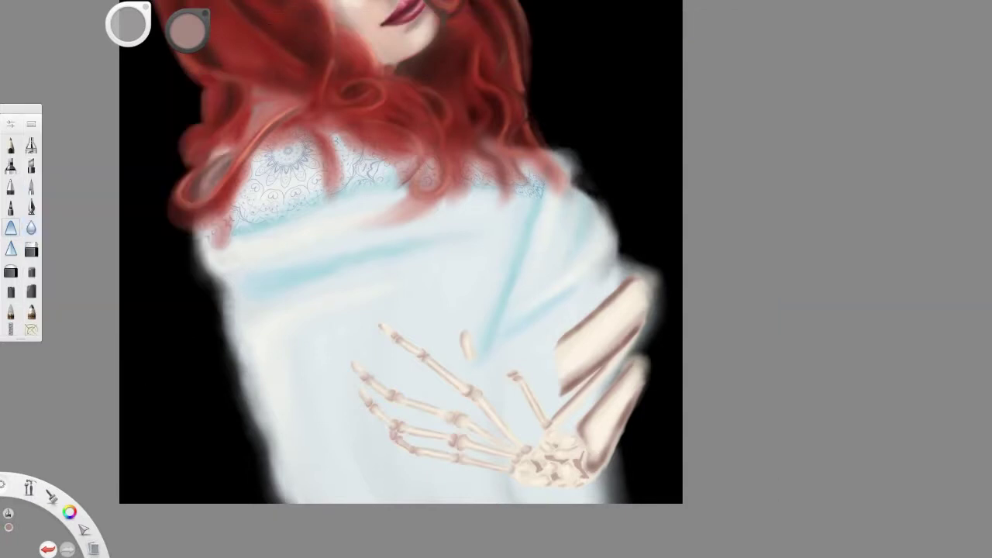
key("Tab")
key("2")
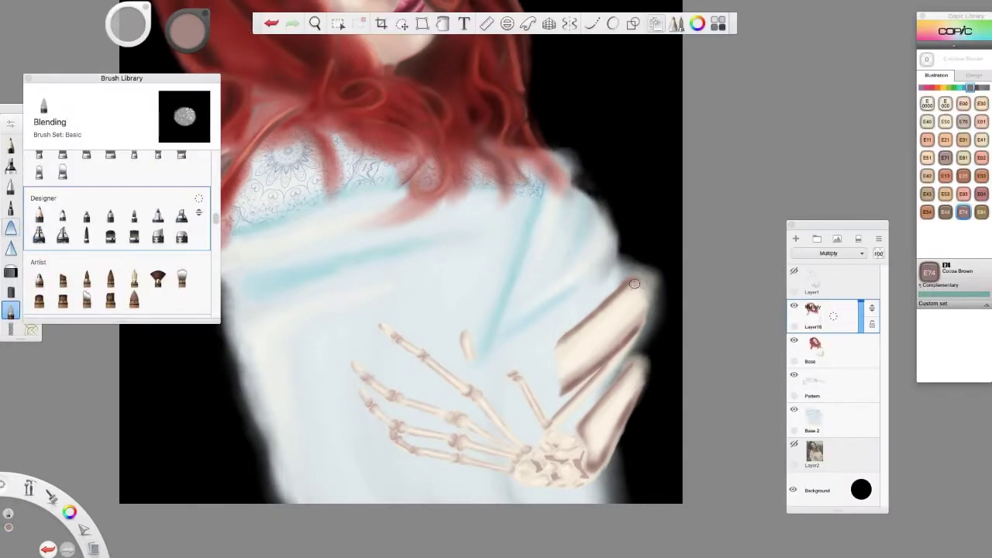
mouse_move(608, 323)
left_mouse_down()
mouse_move(578, 368)
mouse_move(591, 355)
mouse_move(568, 390)
mouse_move(596, 423)
left_mouse_up()
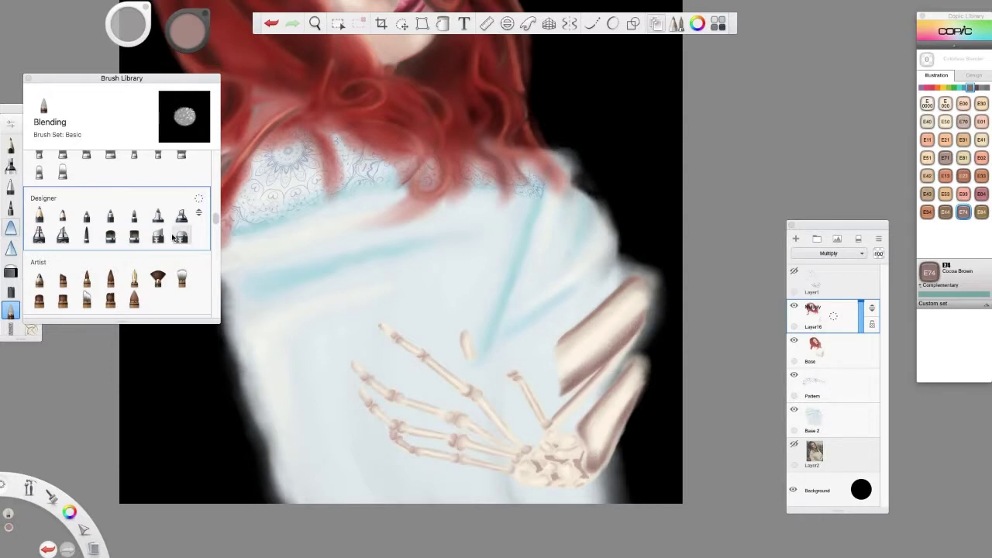
Darken the gaps between the wrist bones and the finger joints with the Broad Tip Marker in E74 Cocoa Brown, blending the shadows
key("1")
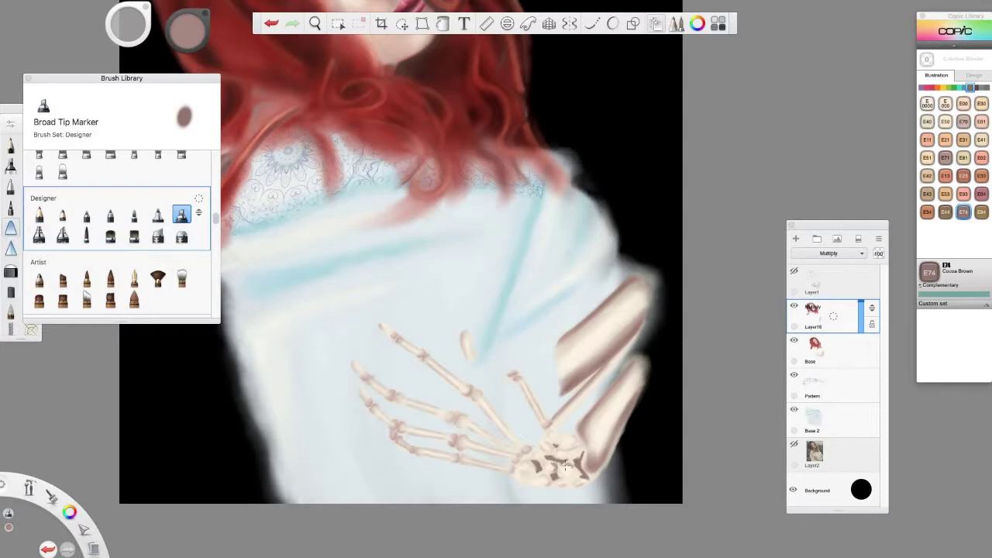
mouse_move(566, 467)
left_mouse_down()
mouse_move(552, 444)
mouse_move(526, 461)
mouse_move(579, 488)
left_mouse_up()
key("2")
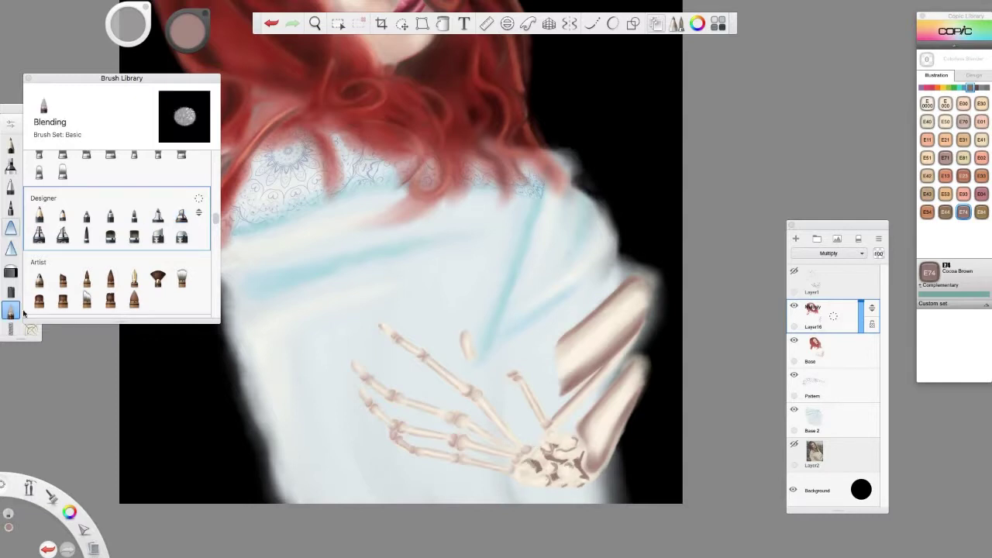
mouse_move(561, 449)
left_mouse_down()
mouse_move(535, 454)
mouse_move(591, 471)
left_mouse_up()
key("1")
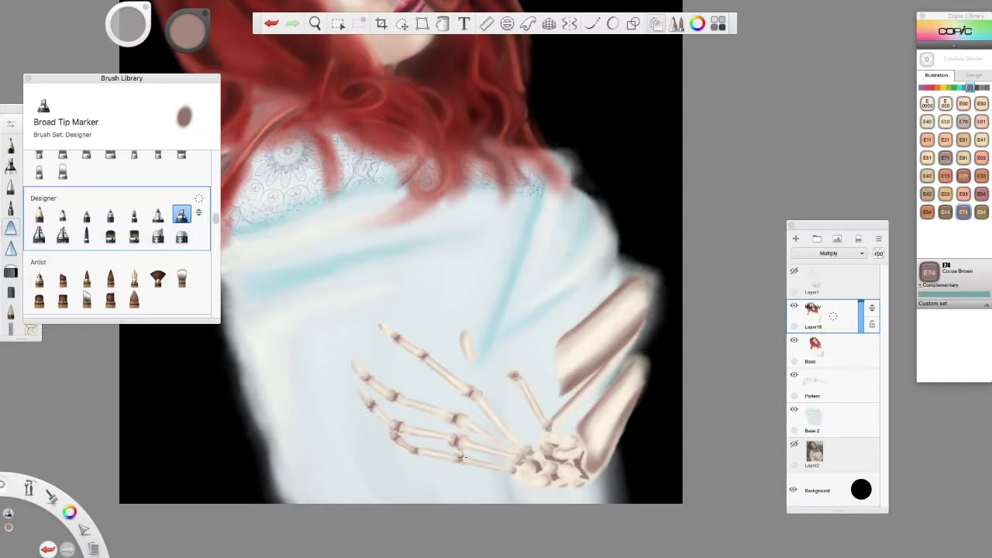
Shade the main folds of the white fabric with the Airbrush Tapered in BG72 Ice Ocean
left_click(959, 88)
left_click(946, 138)
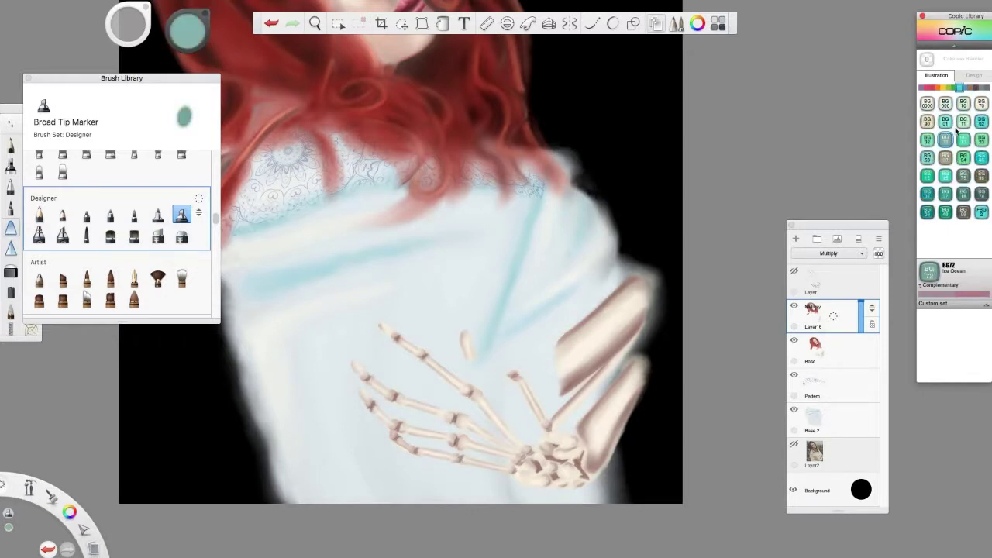
left_click(39, 235)
mouse_move(251, 288)
left_mouse_down()
mouse_move(279, 293)
mouse_move(265, 296)
mouse_move(417, 242)
left_mouse_up()
key("ctrl+z")
key("ctrl+z")
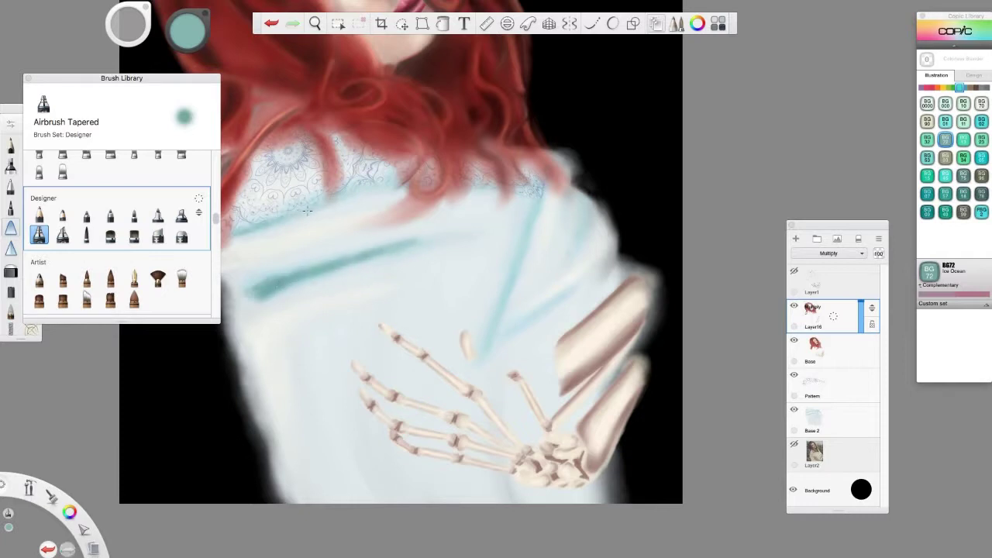
mouse_move(233, 232)
left_mouse_down()
mouse_move(540, 188)
mouse_move(469, 379)
left_mouse_up()
Show the Layer1 sketch as a guide, paint a BG72 Ice Ocean shadow beneath the wrist, and hide the sketch again
left_click(794, 270)
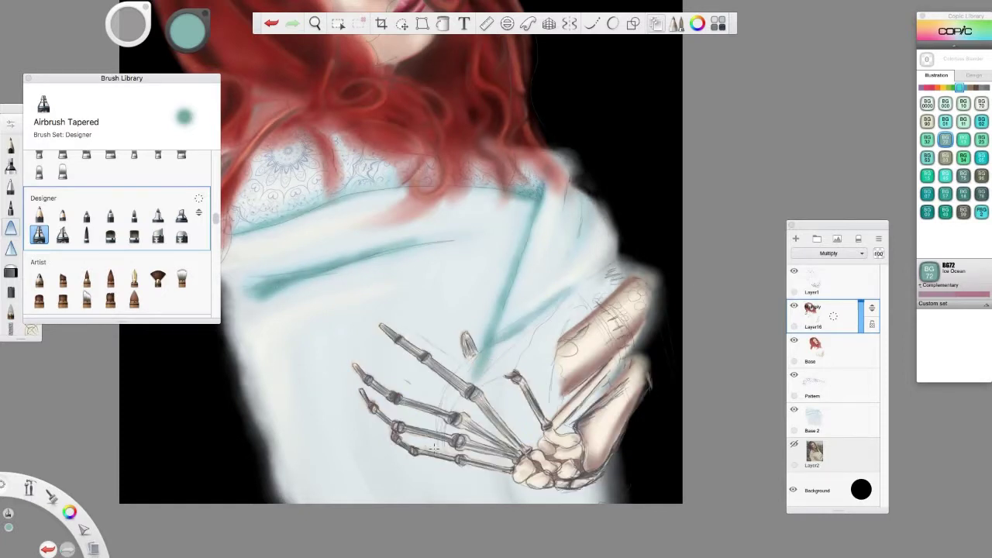
left_click_drag(593, 496, 533, 492)
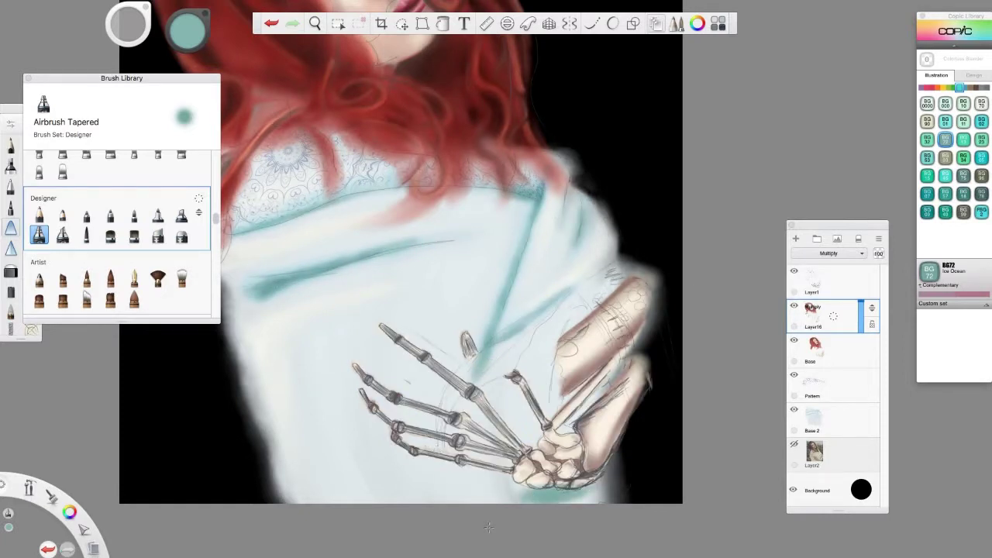
left_click(794, 270)
Darken the fabric folds with BG75 Abyss Green and smooth the fold and wrist shadows with the Blending brush
left_click(963, 175)
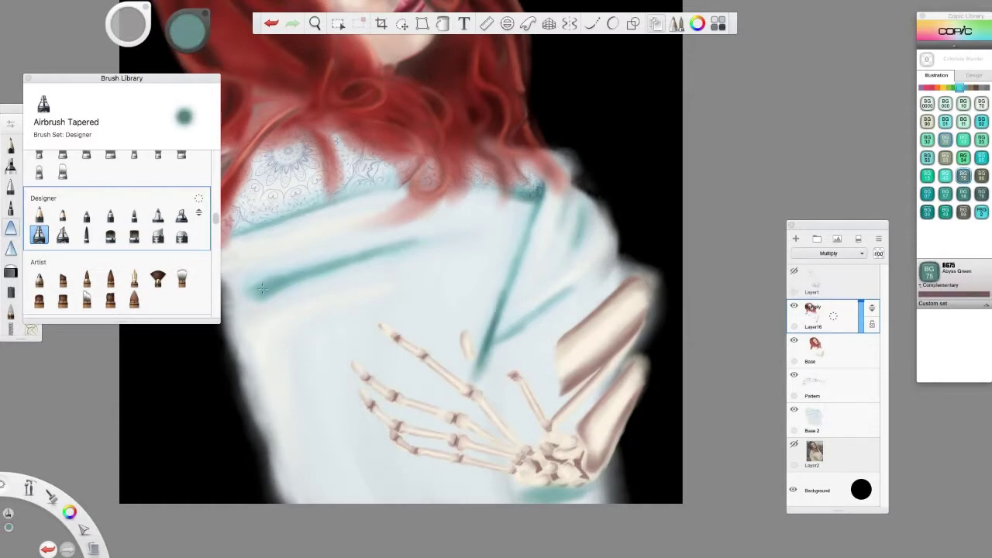
key("b")
left_click_drag(534, 186, 542, 237)
left_click_drag(503, 294, 485, 352)
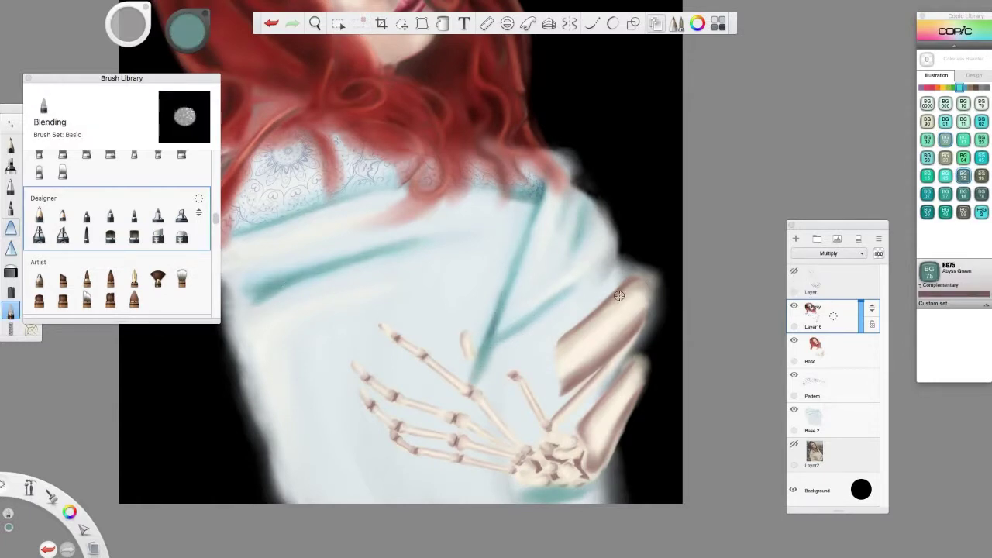
left_click_drag(516, 495, 586, 486)
Rename the Multiply shading layer as Shadows
left_click(838, 318)
left_click(867, 314)
type("Skeleton")
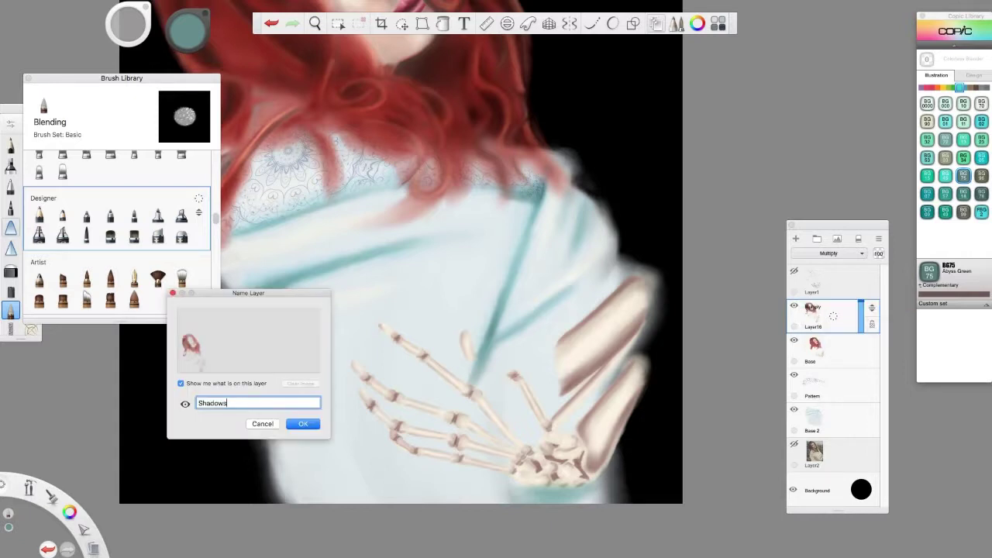
key("Return")
Add a new layer above Shadows and set its blend mode to Soft Light
left_click(837, 316)
left_click(839, 289)
left_click(829, 253)
left_click(823, 461)
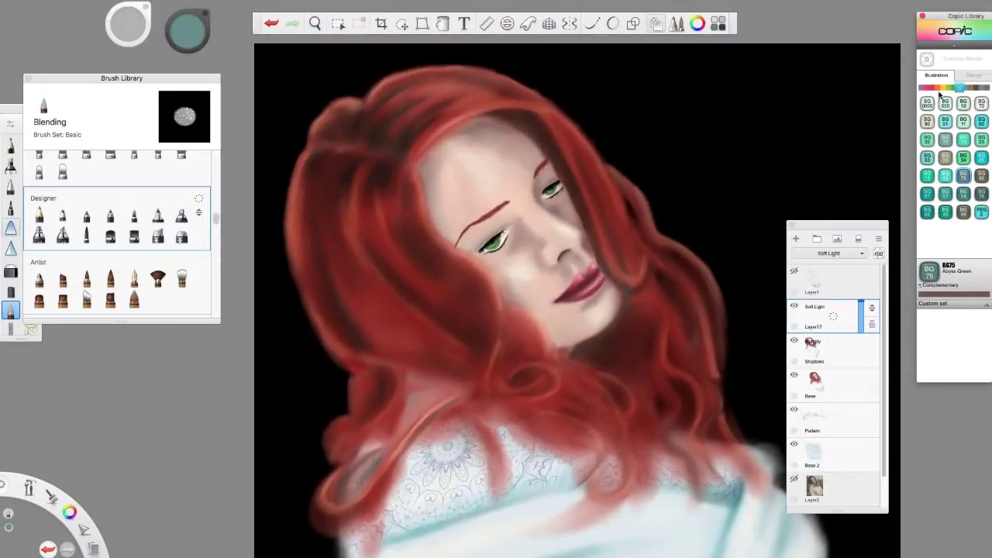
Paint highlight strands along the hair's outer edge and beside the forehead with the Synthetic Round Bristle in E95 Flesh Pink
left_click(975, 88)
left_click(928, 121)
left_click(110, 236)
left_click_drag(304, 151, 291, 255)
left_click_drag(310, 306, 349, 356)
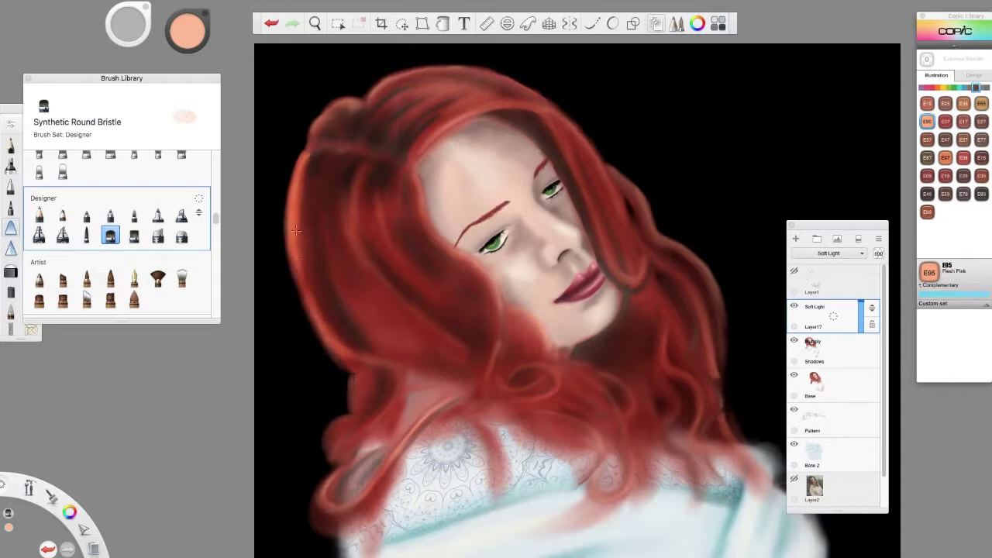
left_click_drag(353, 197, 372, 271)
left_click_drag(319, 194, 313, 248)
left_click_drag(298, 213, 364, 233)
left_click_drag(356, 178, 387, 287)
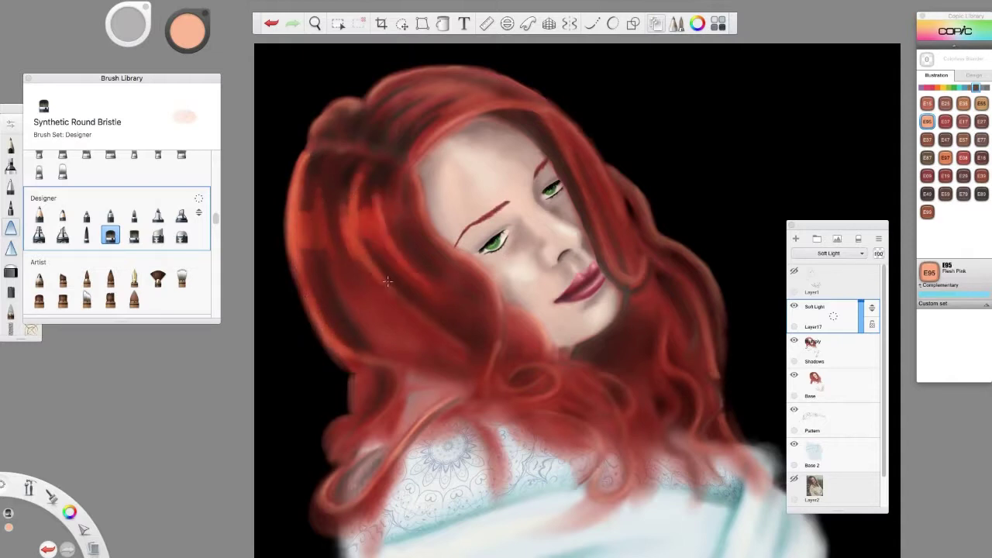
left_click_drag(395, 186, 420, 204)
Soften the hair highlights with the Blending brush and return to the Synthetic Round Bristle
left_click(10, 310)
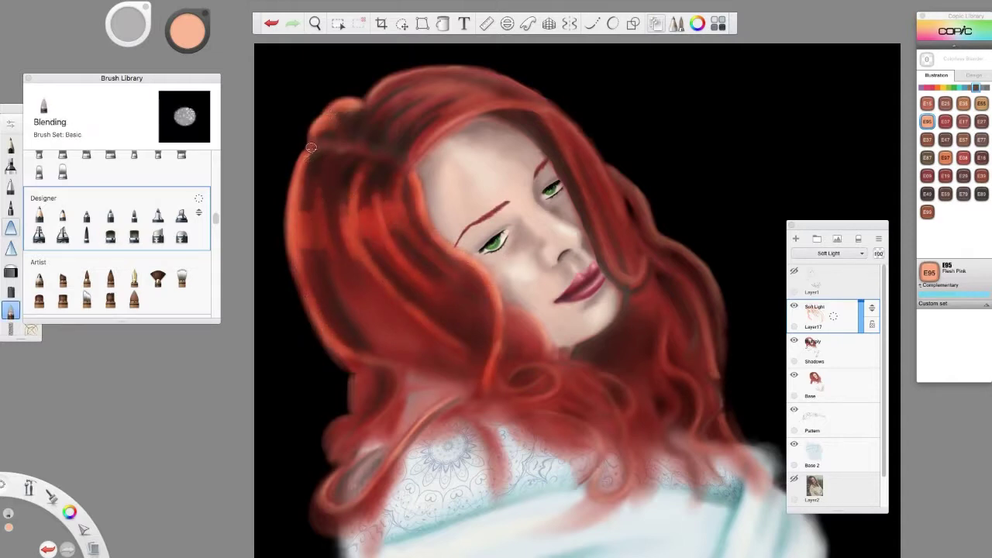
left_click_drag(295, 223, 377, 207)
left_click(110, 235)
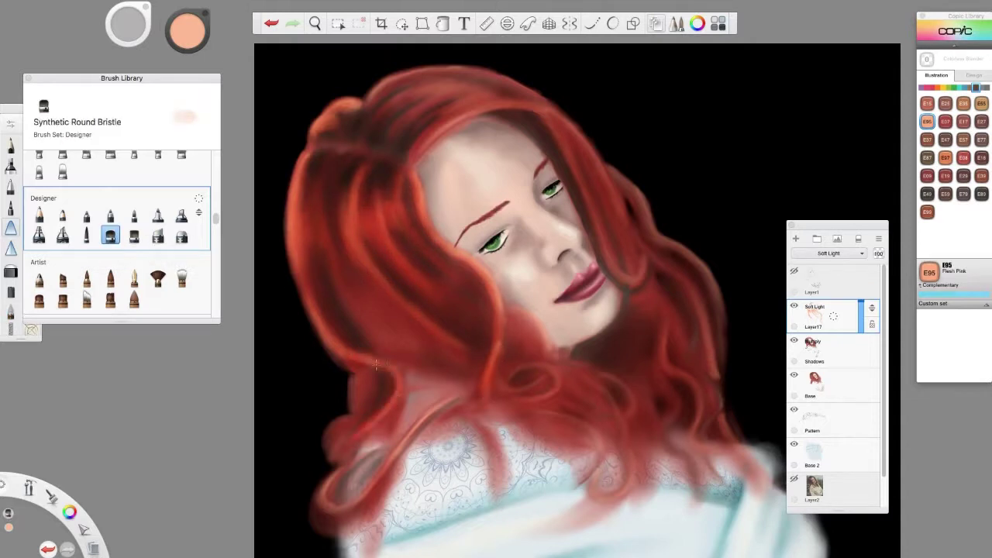
Paint highlight strands along the lower curls and shoulder locks with the Synthetic Round Bristle in E95 Flesh Pink, ending with the Blending brush
key("b")
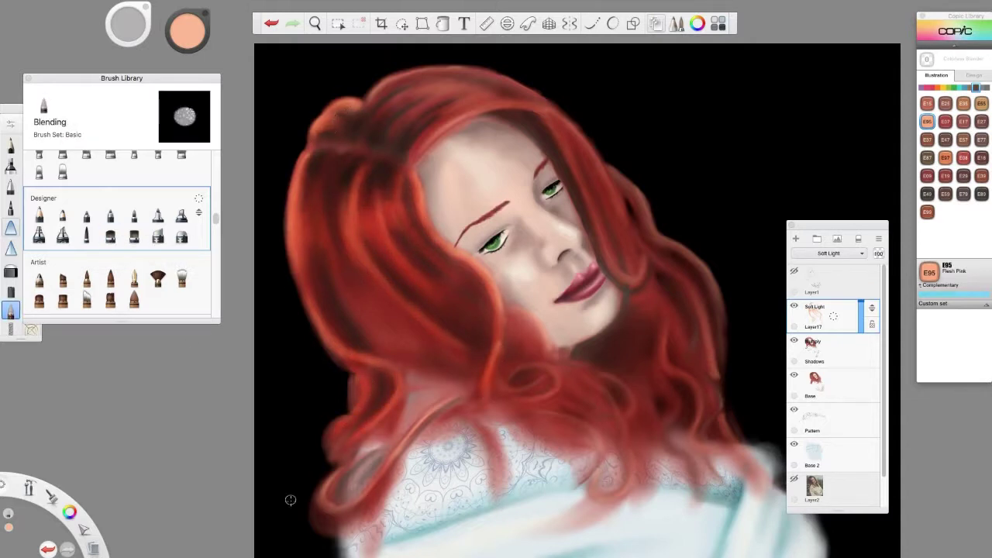
key("b")
left_click_drag(334, 496, 403, 434)
mouse_move(489, 409)
left_mouse_down()
mouse_move(546, 366)
mouse_move(535, 391)
left_mouse_up()
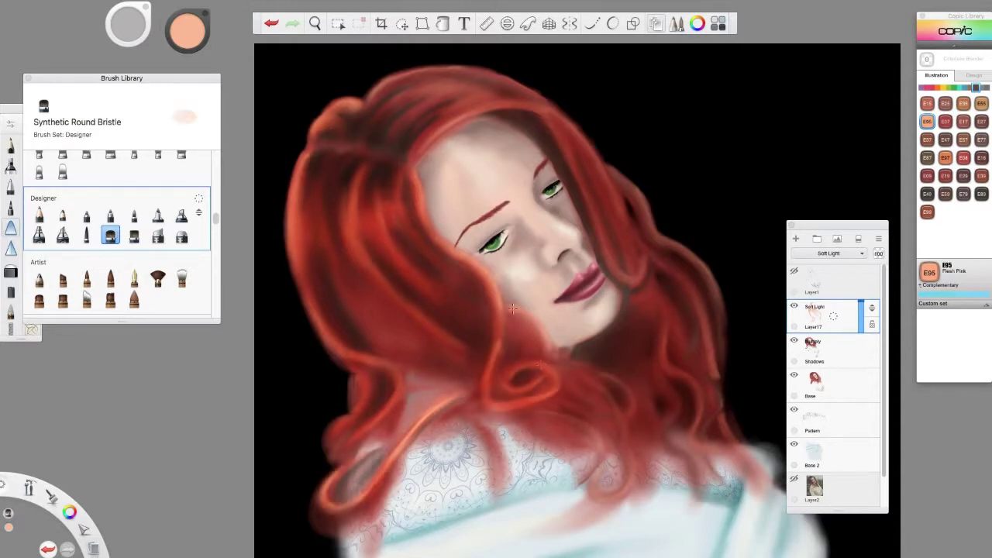
mouse_move(512, 308)
left_mouse_down()
mouse_move(548, 358)
mouse_move(625, 412)
mouse_move(590, 473)
mouse_move(613, 496)
left_mouse_up()
left_click(16, 309)
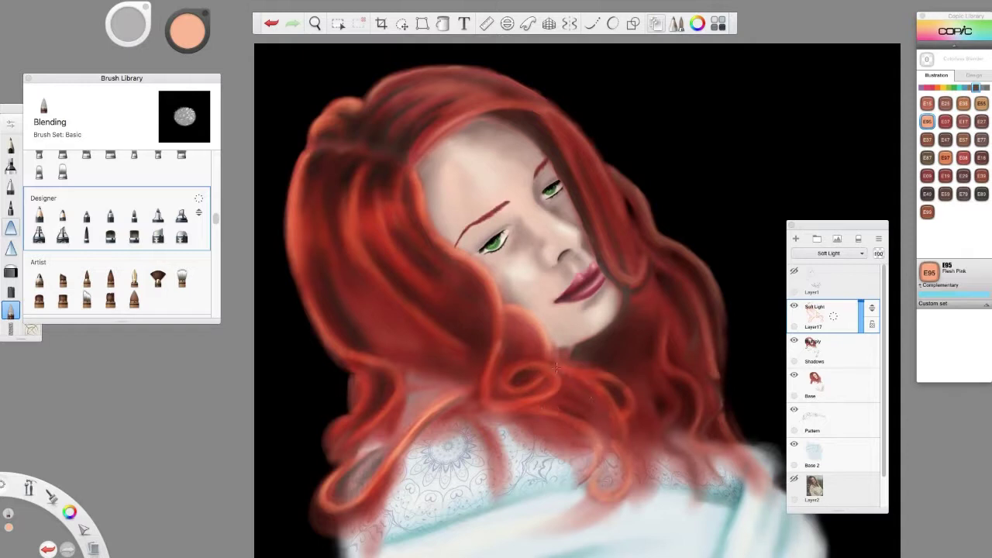
Highlight the crown and the far-side waves of the hair with the Synthetic Round Bristle and switch to Blending to soften them
left_click(110, 235)
mouse_move(465, 144)
left_mouse_down()
mouse_move(434, 116)
mouse_move(435, 86)
mouse_move(496, 84)
mouse_move(557, 118)
mouse_move(640, 273)
mouse_move(702, 271)
mouse_move(666, 379)
mouse_move(692, 477)
left_mouse_up()
left_click(11, 310)
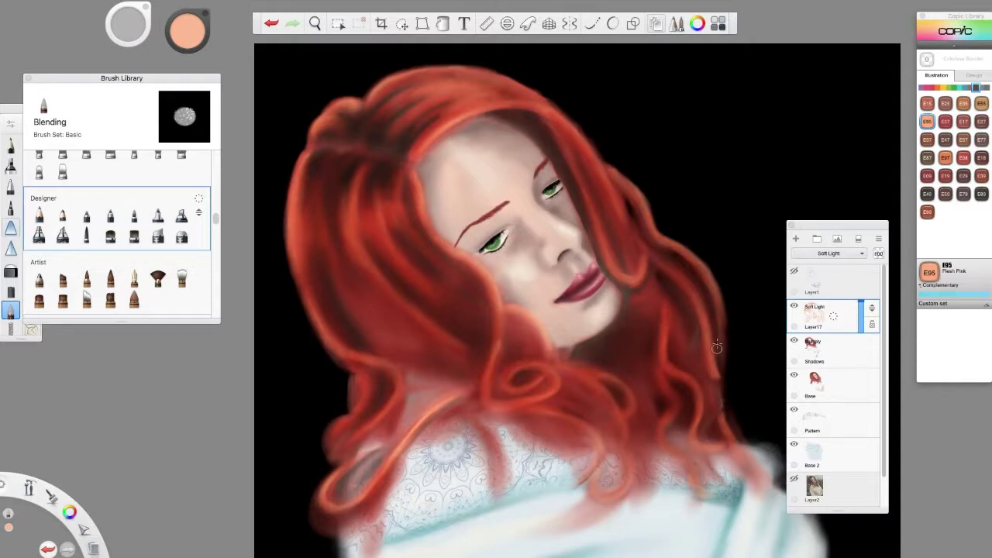
Add lighter highlights to the crown with the Broad Tip Marker in E01 Pink Flamingo and soften them with the Blending brush
left_click(134, 215)
left_click(970, 87)
left_click(981, 157)
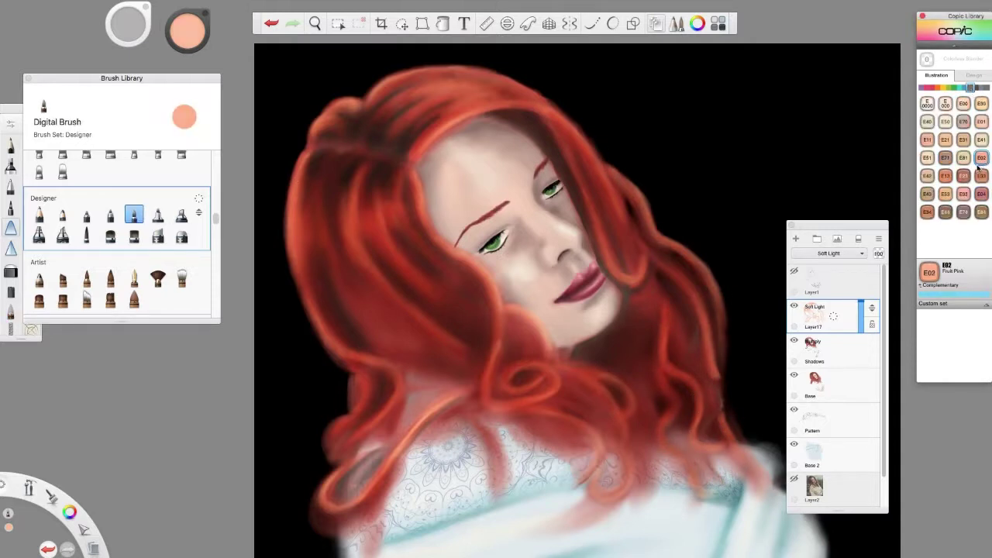
left_click(982, 122)
left_click(182, 214)
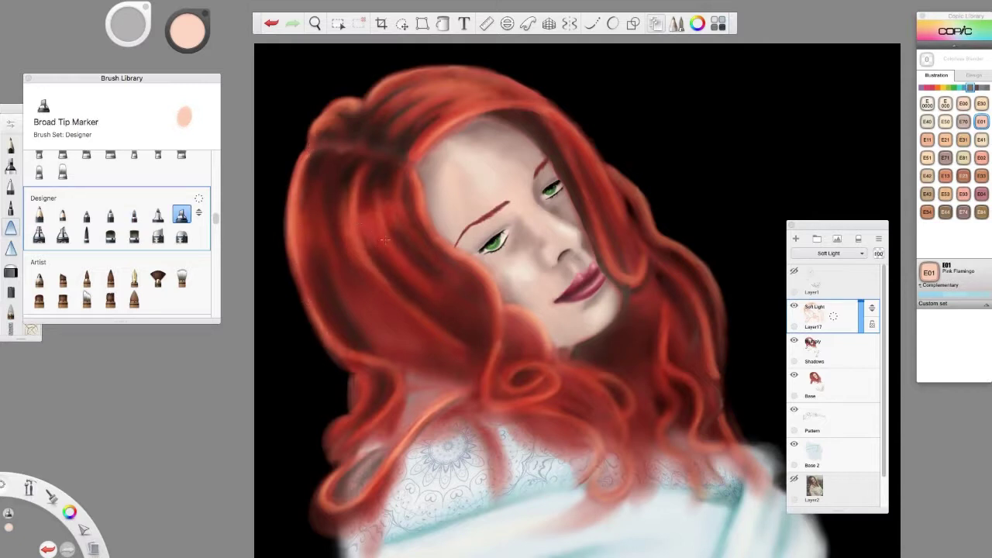
key("b")
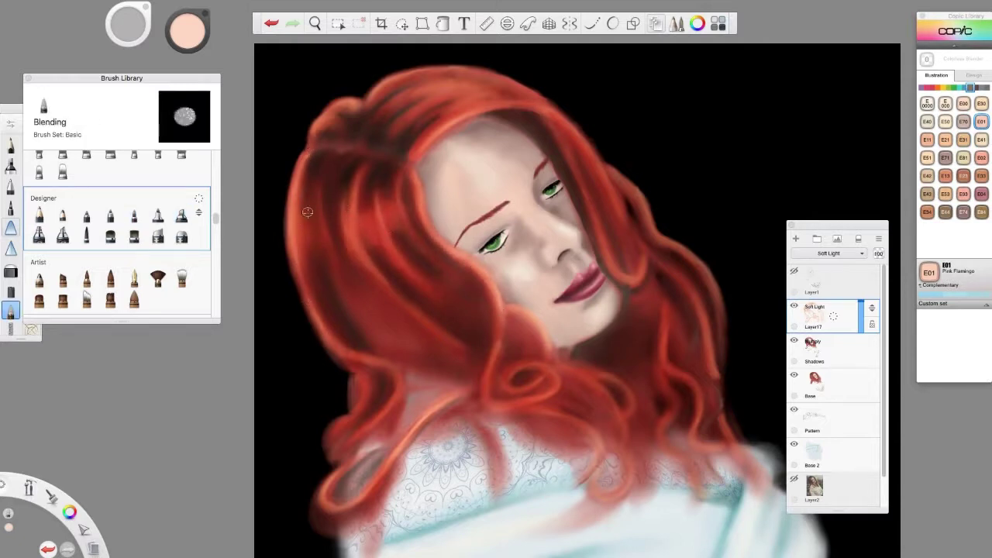
key("b")
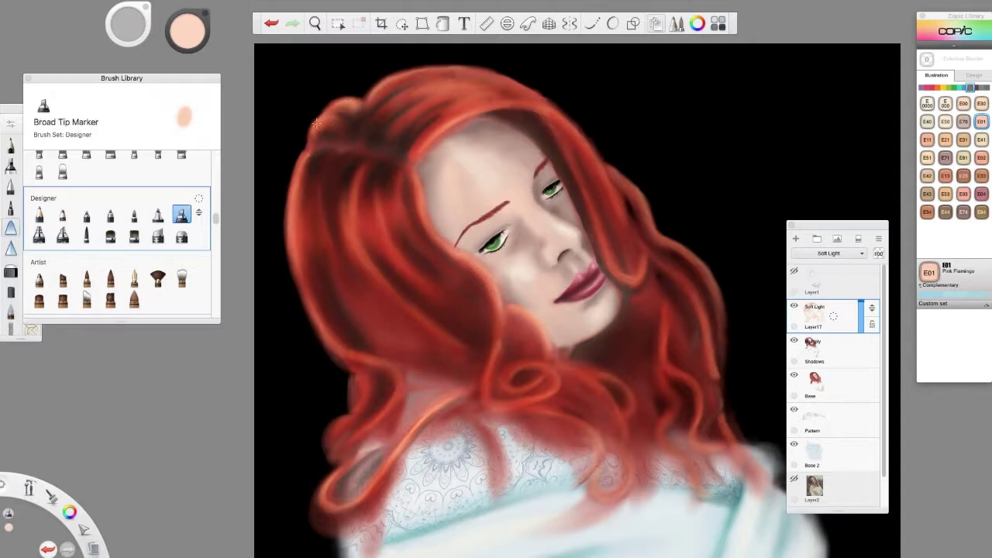
mouse_move(386, 87)
left_mouse_down()
mouse_move(419, 76)
mouse_move(451, 83)
left_mouse_up()
key("b")
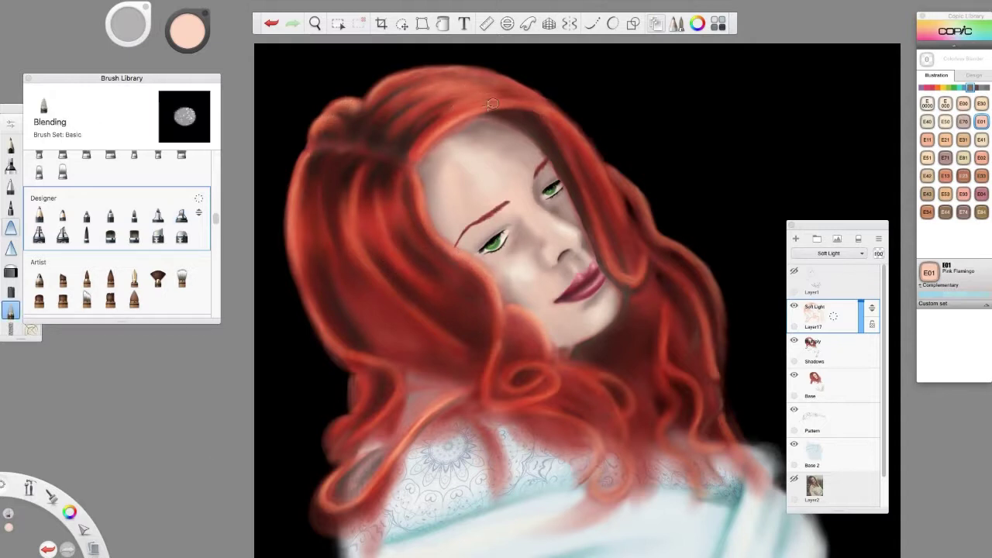
Touch up the brightest hair edges with the Broad Tip Marker in E0000 Floral White and blend the highlights
key("b")
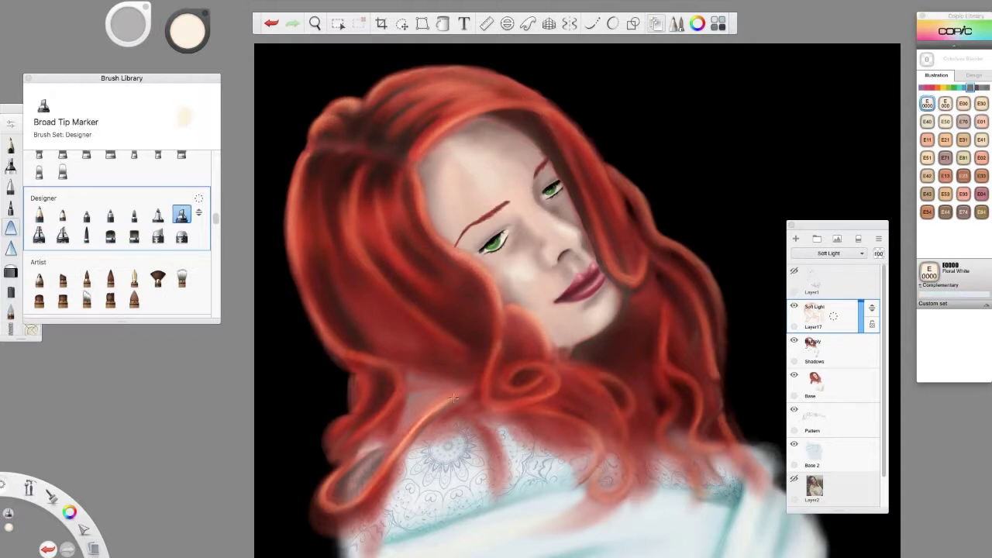
left_click_drag(289, 265, 293, 197)
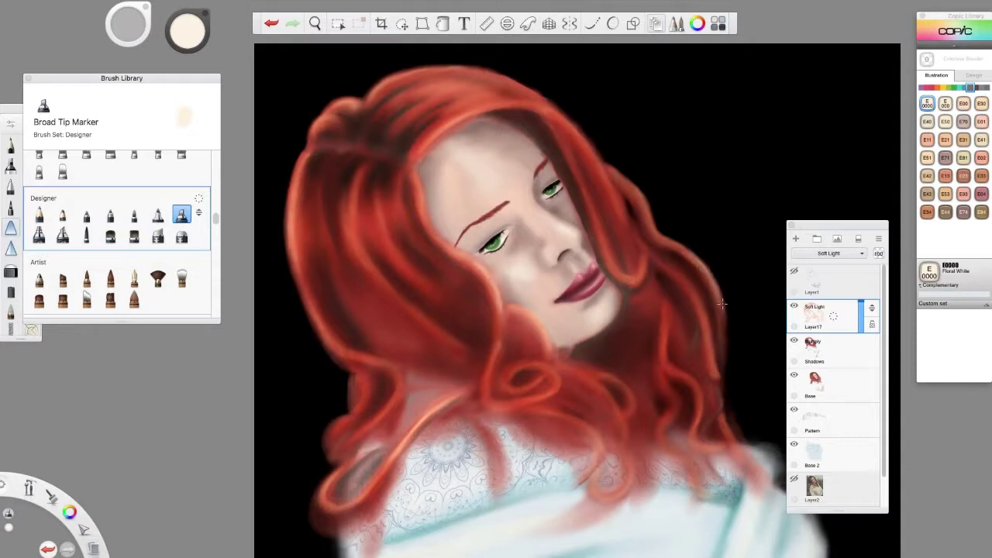
key("b")
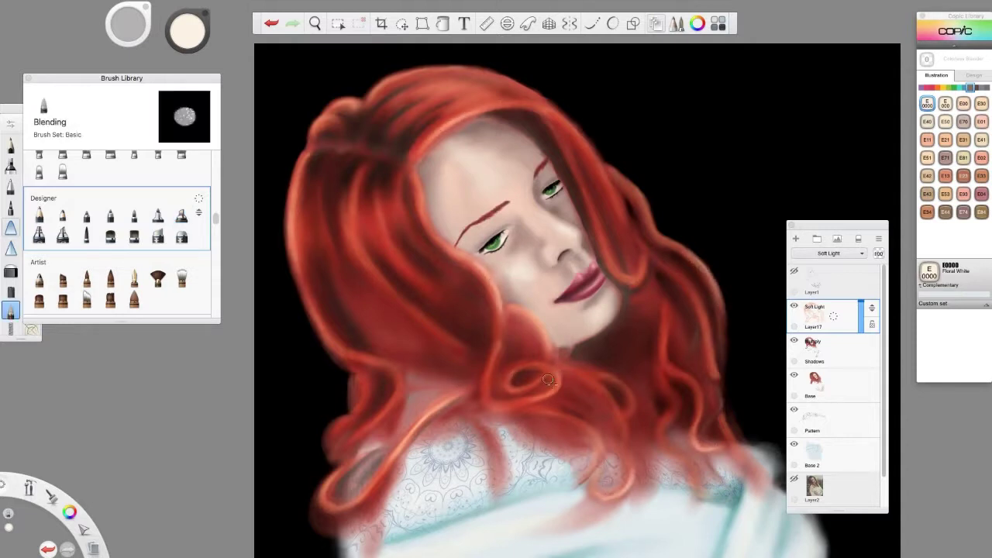
Brighten the nose, lips and chin with E0000 Floral White highlights using the marker brushes
key("b")
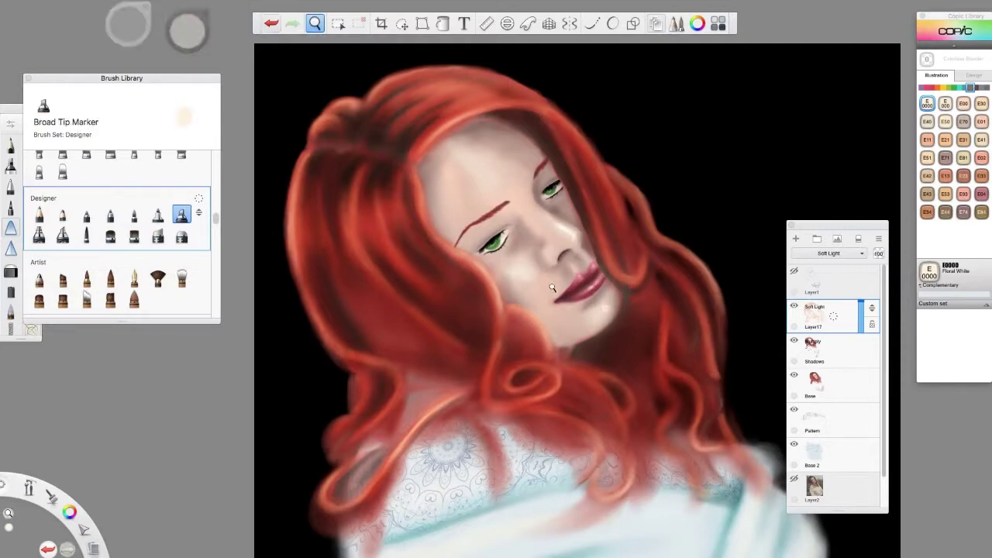
scroll(513, 200, "up", 5)
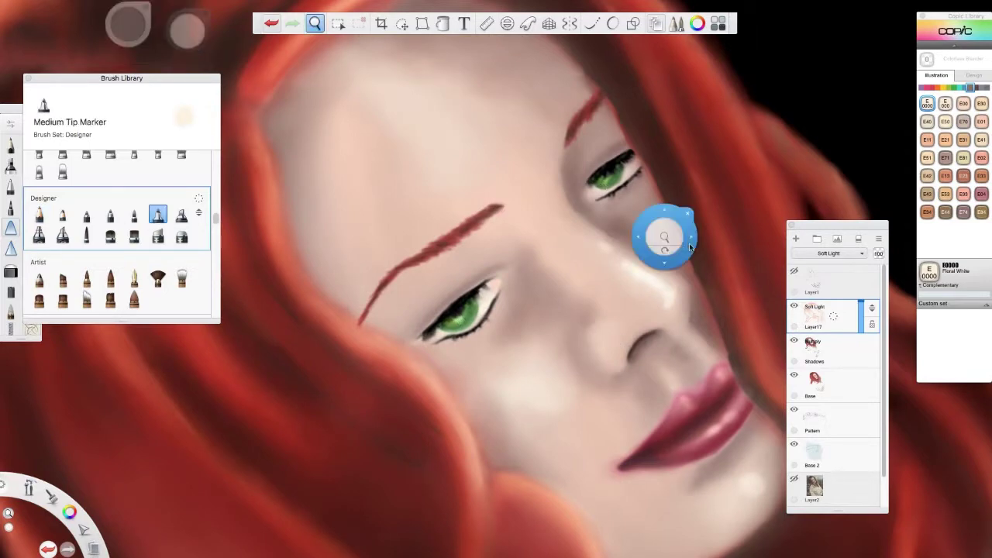
left_click(315, 24)
Lighten the white shawl with the Airbrush Tapered in B0000 Pale Celestine and C00 Cool Gray No.00, and blend the highlights
scroll(647, 310, "down", 5)
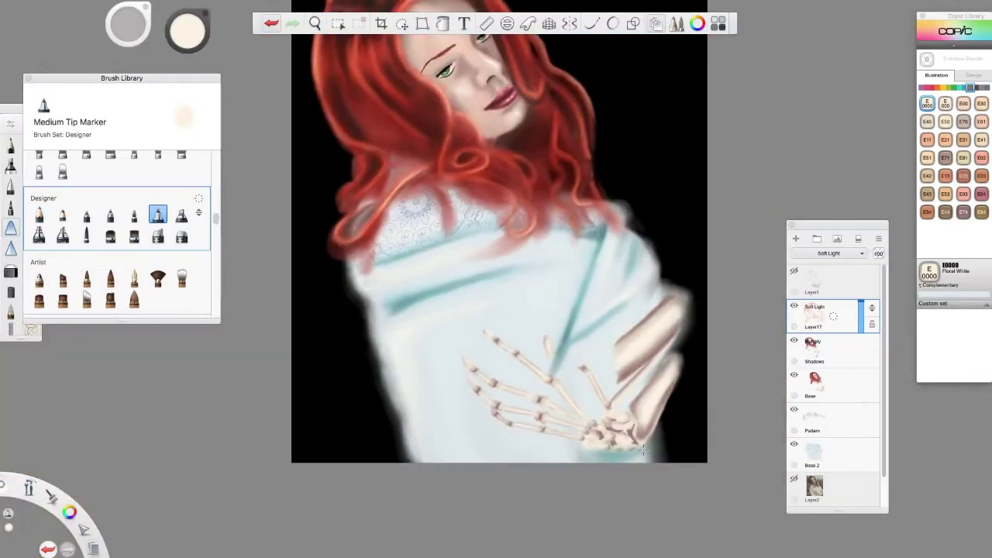
left_click(39, 236)
left_click(963, 87)
left_click(927, 103)
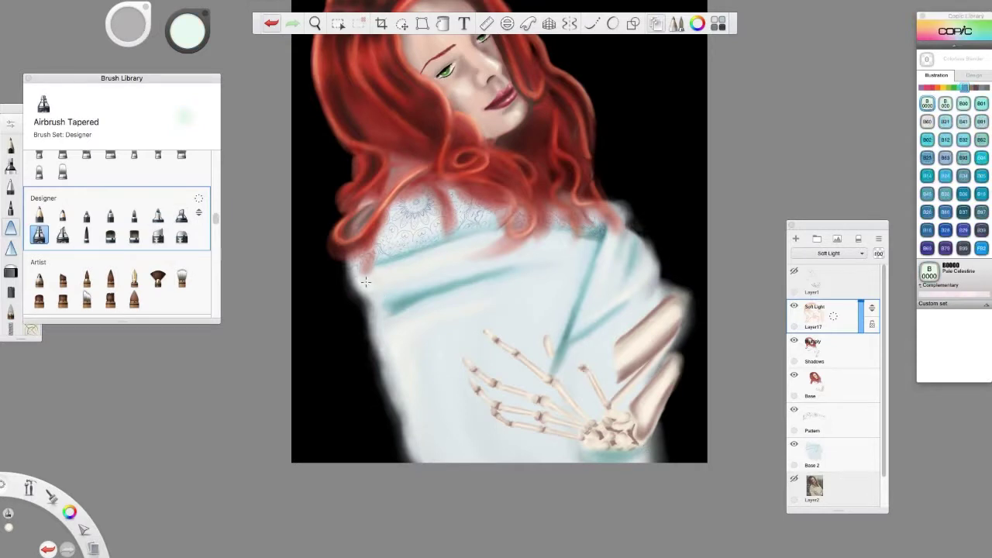
mouse_move(365, 282)
left_mouse_down()
mouse_move(462, 314)
mouse_move(403, 363)
left_mouse_up()
left_click(981, 87)
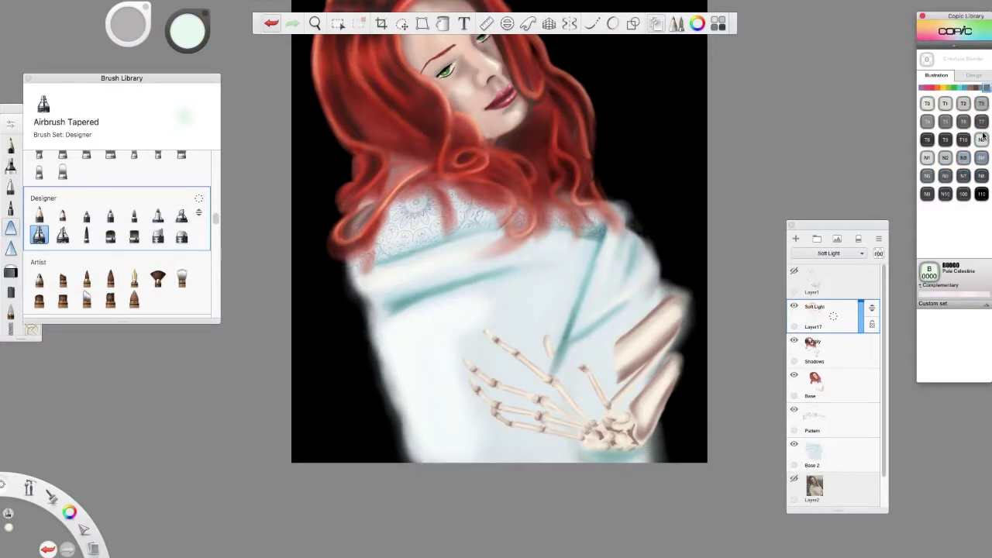
left_click(927, 103)
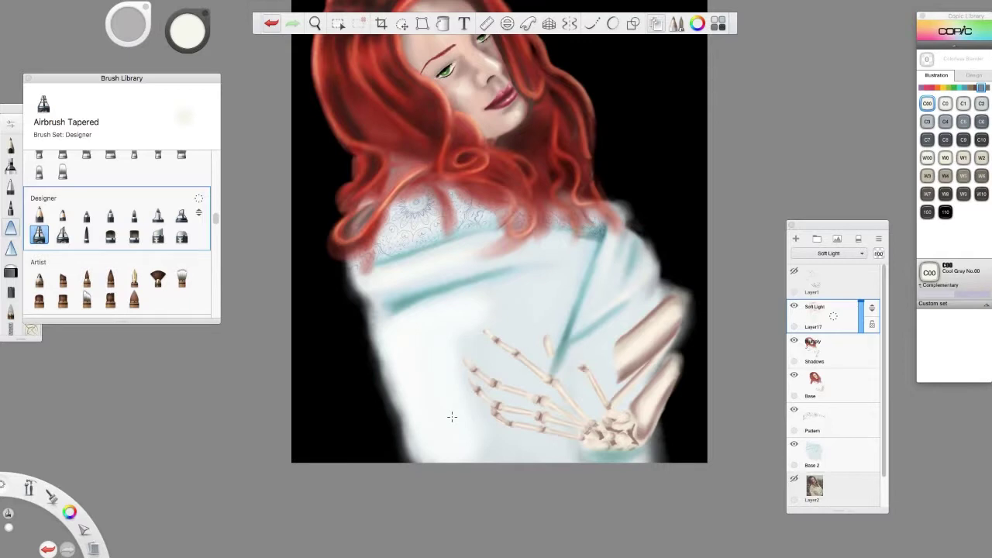
key("b")
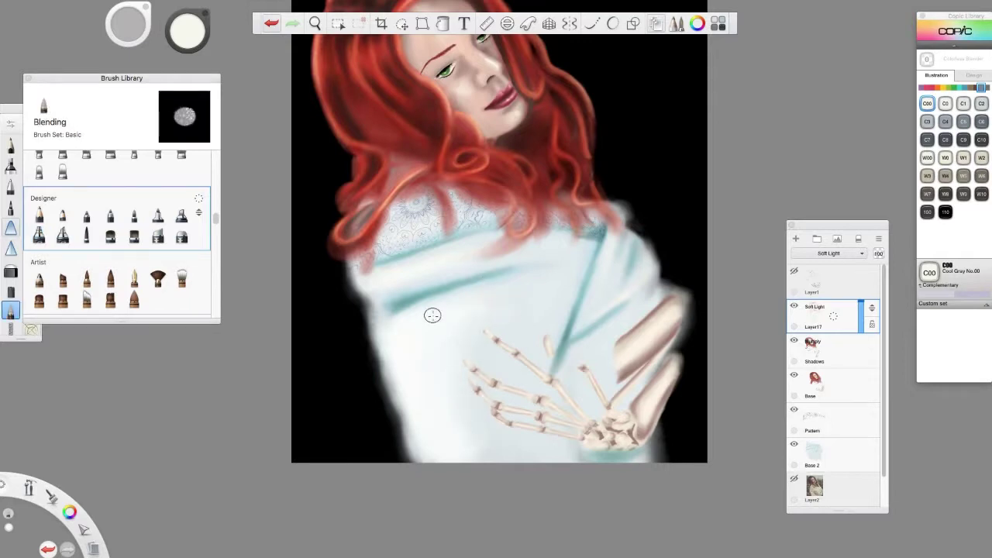
Highlight the forearm, wrist and finger bones in E0000 Floral White with the Airbrush Tapered and Medium Tip Marker, blending between passes
scroll(432, 314, "up", 5)
left_click(746, 238, "alt")
key("b")
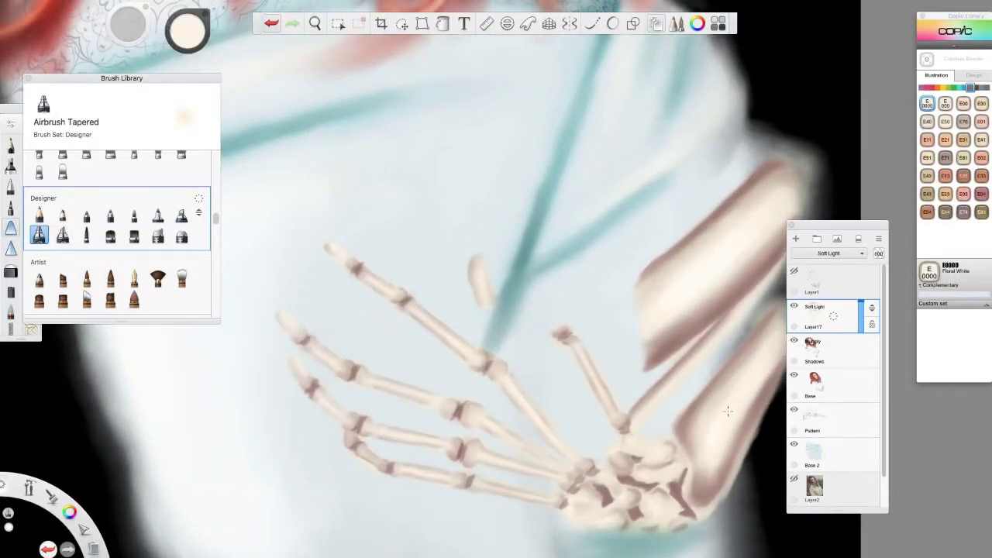
key("b")
key("b")
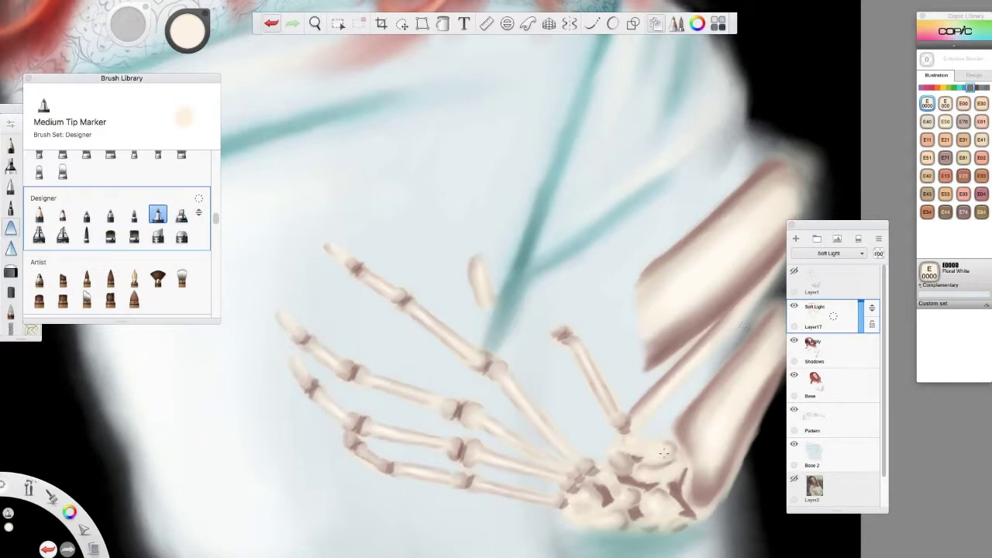
Show the line sketch, add a Normal layer directly above Shadows, and choose the Broad Tip Marker in B000 Pale Porcelain Blue
scroll(671, 524, "down", 4)
left_click_drag(604, 341, 620, 278)
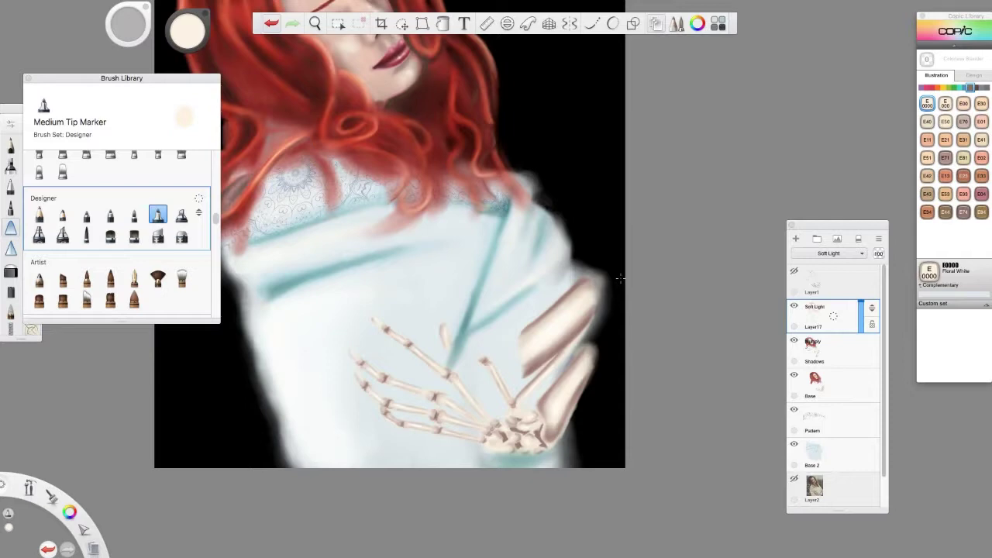
left_click(794, 271)
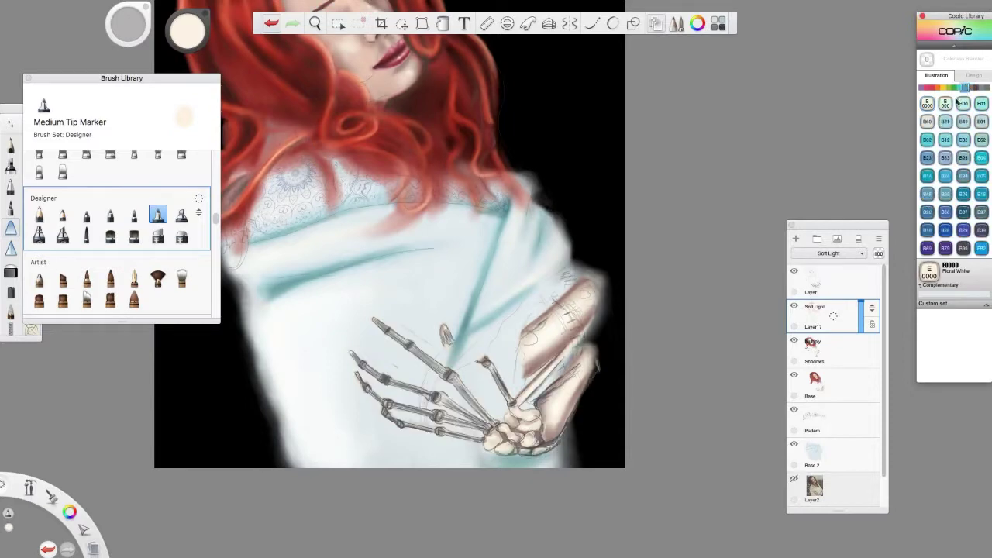
left_click(940, 285)
left_click(795, 238)
scroll(465, 349, "up", 5)
key("b")
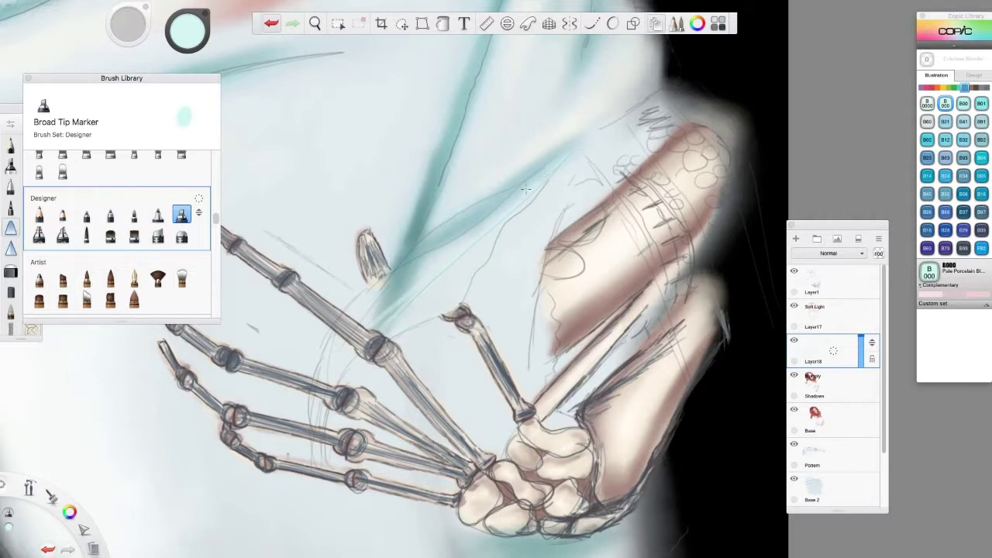
Trace the torn fabric threads along the shawl fold and hanging over the arm bones with the Broad Tip Marker in B000
left_click_drag(505, 206, 383, 281)
mouse_move(512, 188)
left_mouse_down()
mouse_move(434, 236)
mouse_move(377, 297)
left_mouse_up()
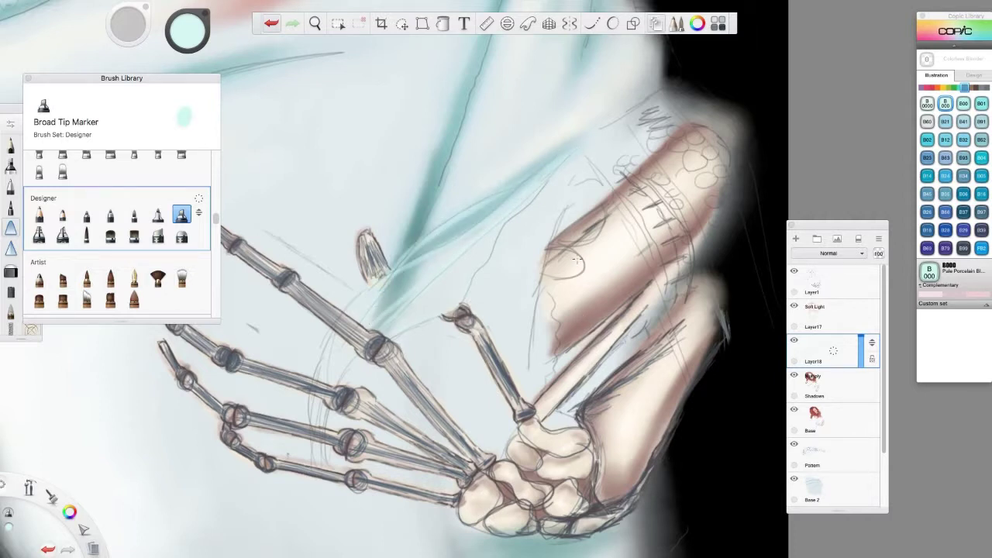
left_click_drag(689, 210, 751, 387)
left_click_drag(657, 294, 705, 445)
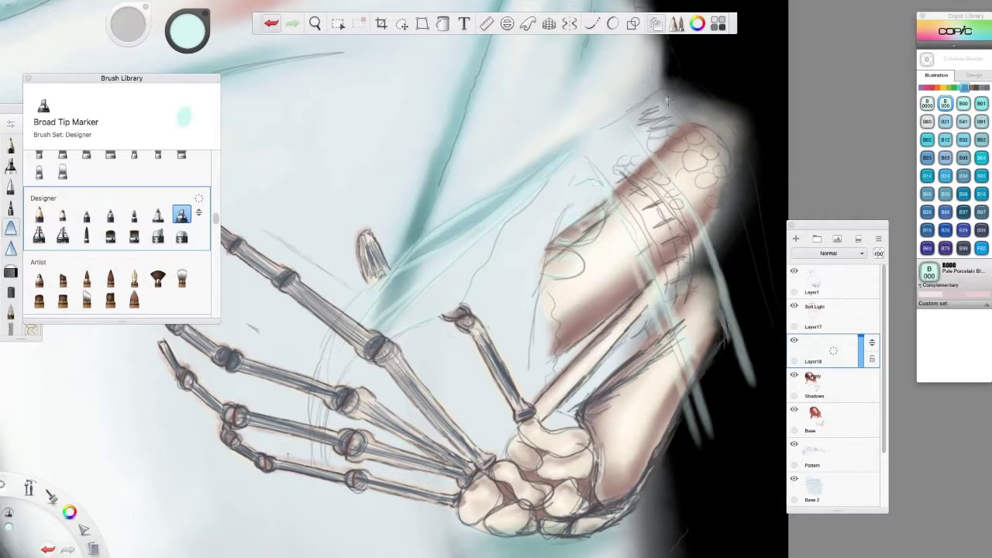
left_click_drag(658, 89, 784, 352)
mouse_move(673, 81)
left_mouse_down()
mouse_move(779, 341)
mouse_move(763, 380)
left_mouse_up()
left_click_drag(694, 247, 740, 462)
Trace the fabric threads crossing the finger bones from the sketch and leave the sketch layer hidden
left_click(793, 271)
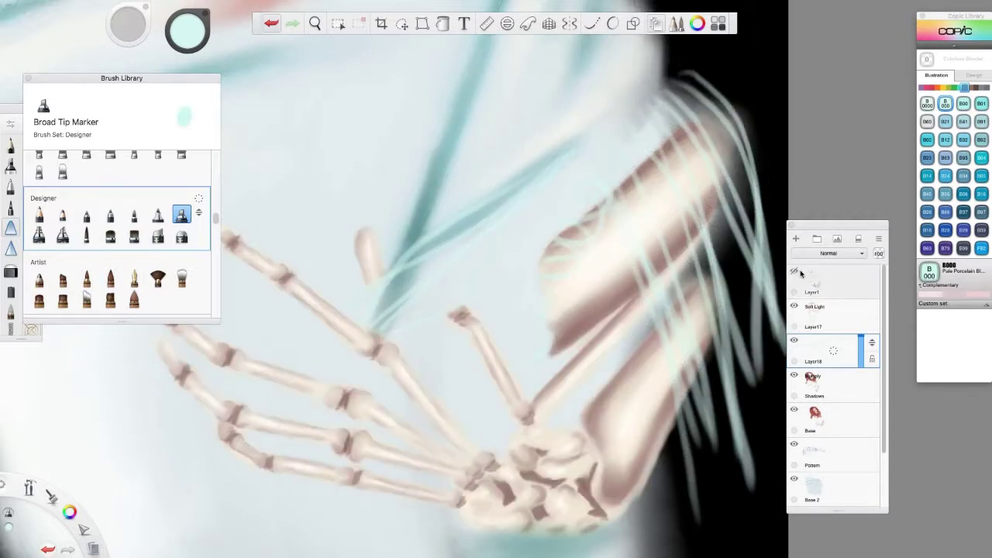
left_click(794, 270)
left_click(793, 271)
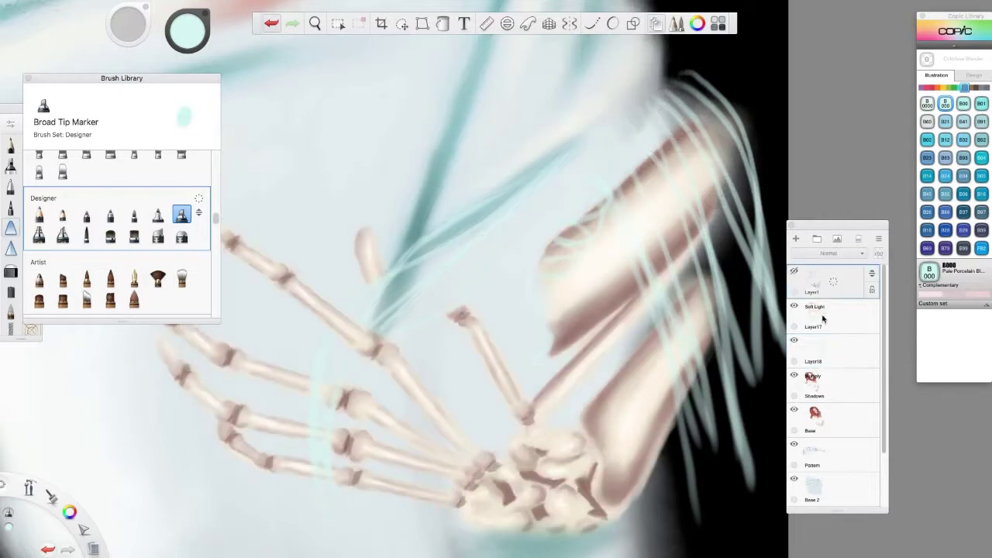
Tint the teal shawl folds on the Soft Light layer with B41 Powder Blue and B93 Light Crockery Blue, and switch to Blending
left_click(963, 121)
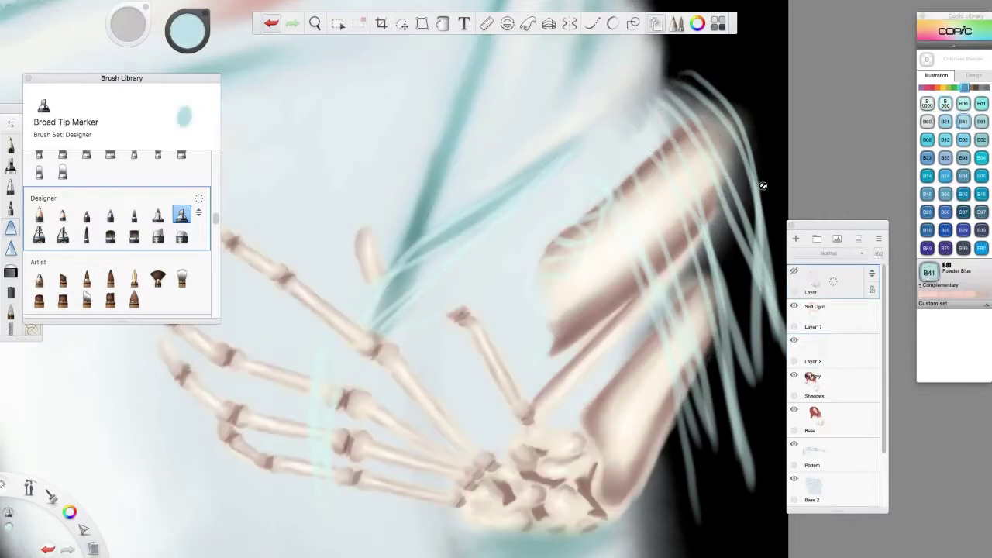
left_click(822, 316)
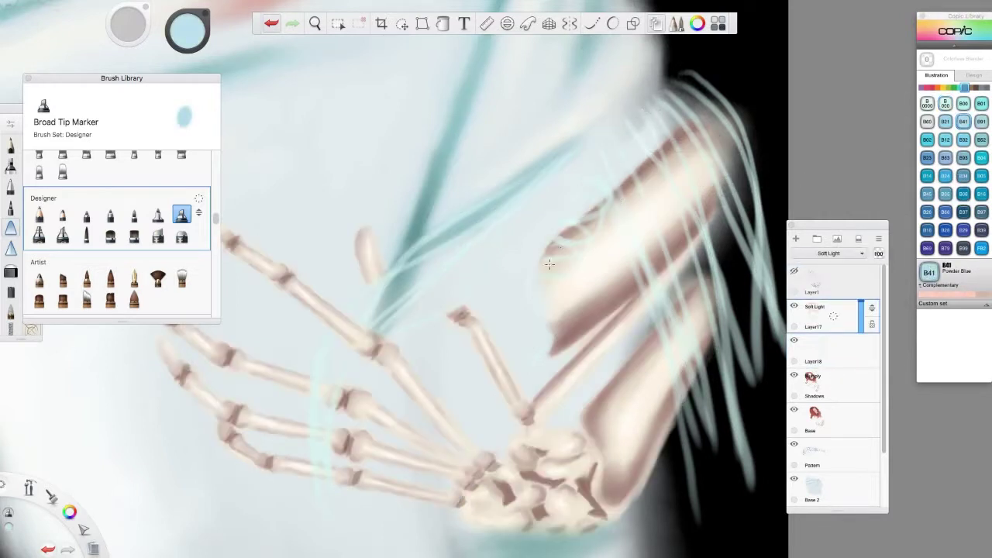
left_click(351, 374, "alt")
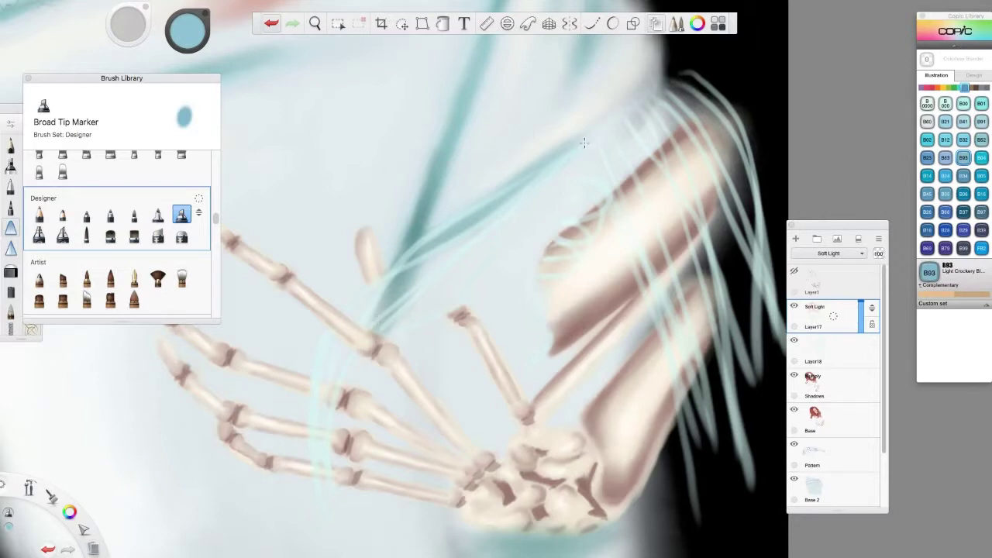
key("b")
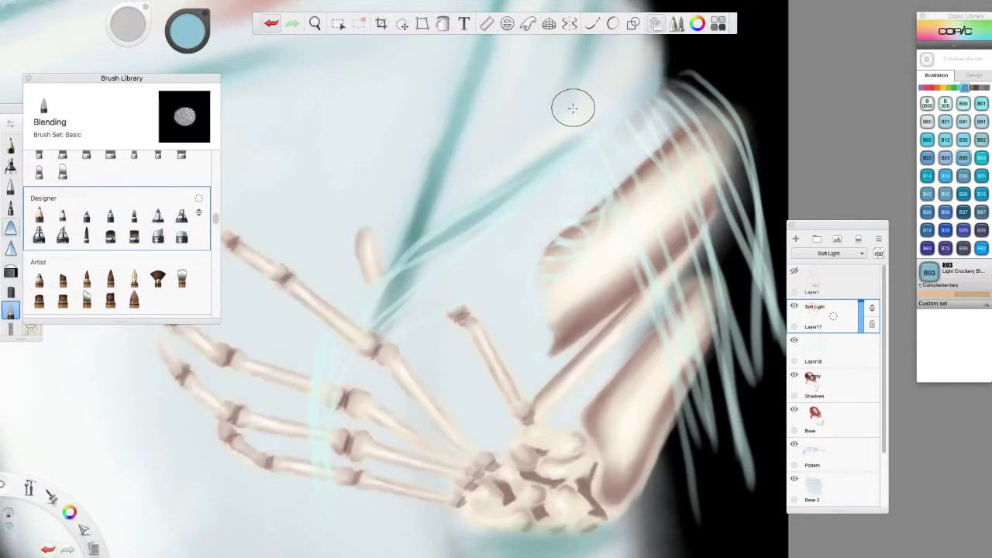
On the fabric threads layer, brighten the shawl's torn edge and the threads over the arm with the Medium Tip Marker in B0000 Pale Celestine
left_click(826, 351)
left_click(927, 103)
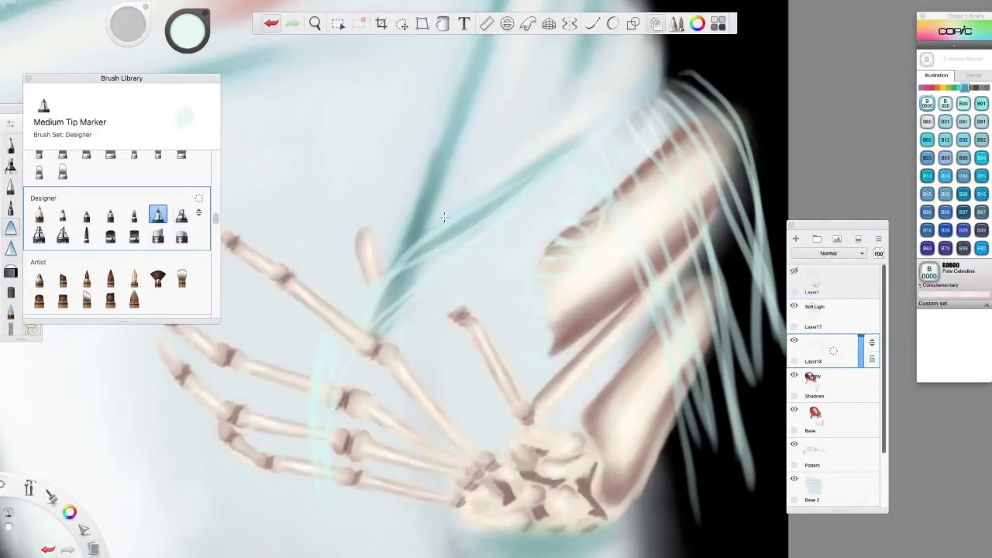
left_click_drag(665, 81, 582, 144)
left_click_drag(484, 217, 397, 272)
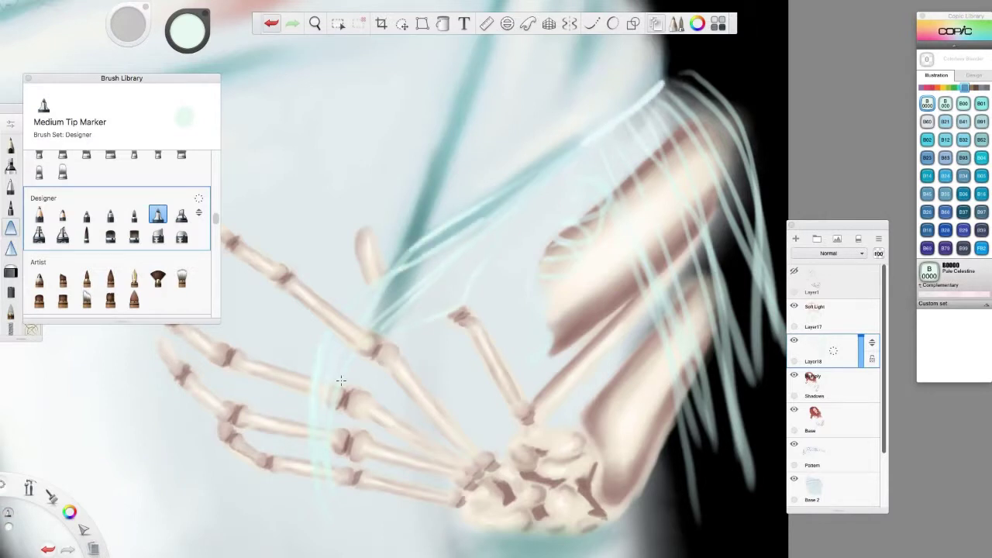
left_click_drag(611, 195, 604, 210)
mouse_move(742, 107)
left_mouse_down()
mouse_move(735, 186)
mouse_move(635, 289)
left_mouse_up()
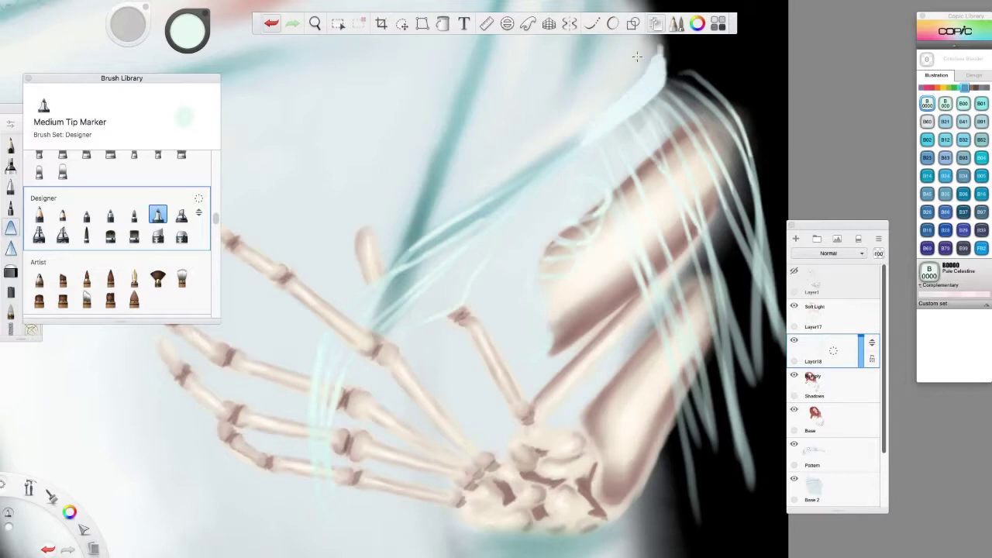
Blend the pale shawl edge into the fabric around the elbow opening
key("b")
scroll(642, 55, "down", 5)
scroll(475, 284, "up", 5)
left_click_drag(641, 295, 637, 258)
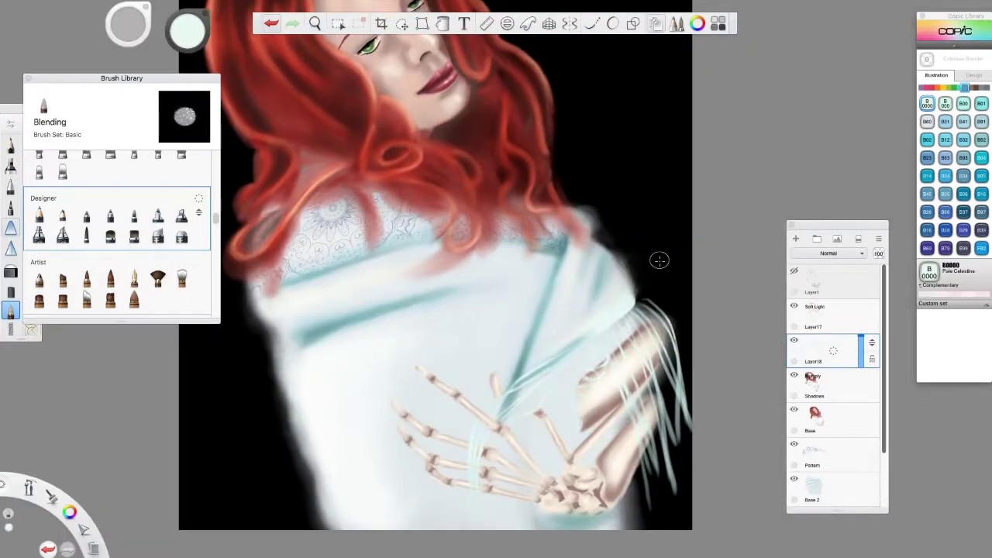
On the Shadows layer, shade the white shawl between the folds and around the hand with the Airbrush Tapered in B60 Pale Blue Gray
left_click(841, 391)
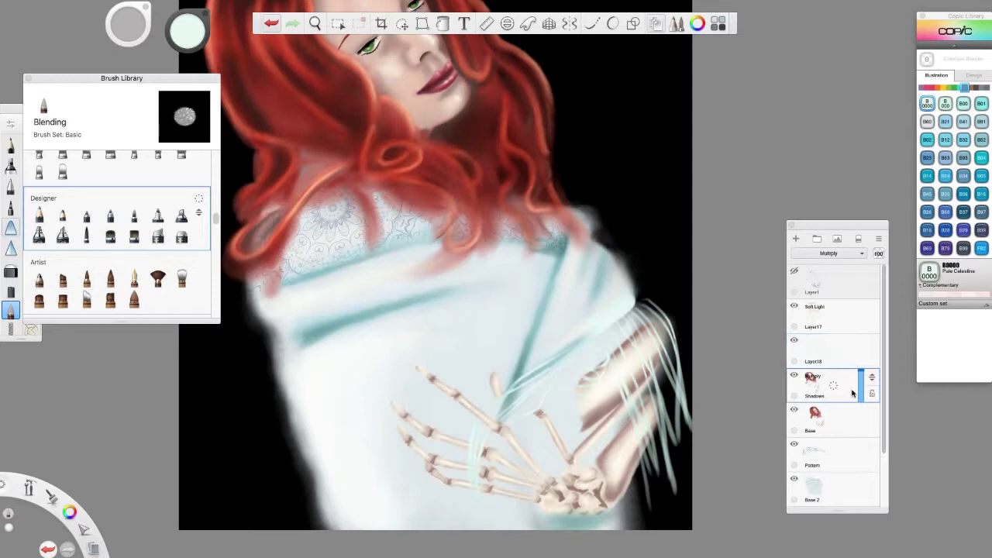
scroll(753, 203, "down", 5)
left_click(927, 121)
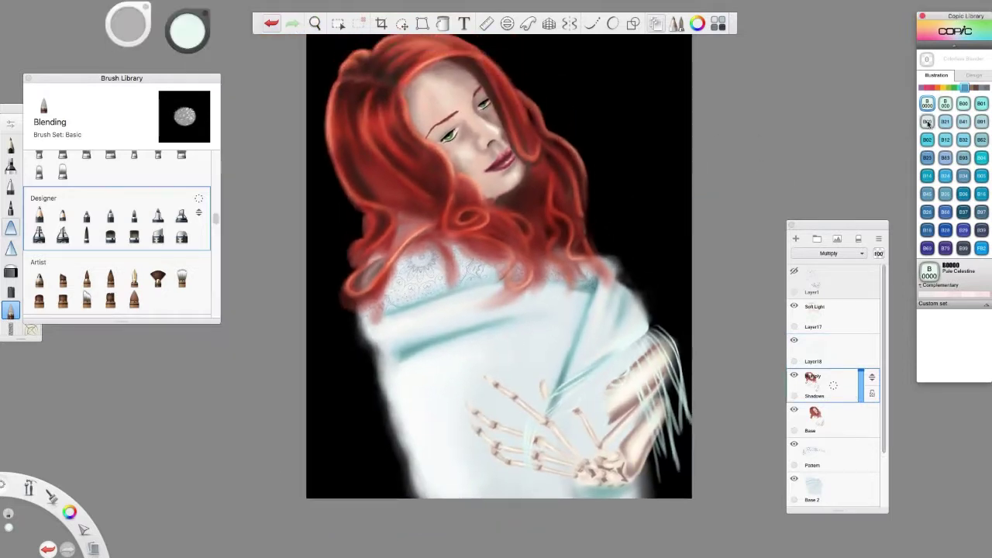
left_click(39, 234)
left_click_drag(632, 322, 578, 368)
left_click_drag(411, 293, 500, 337)
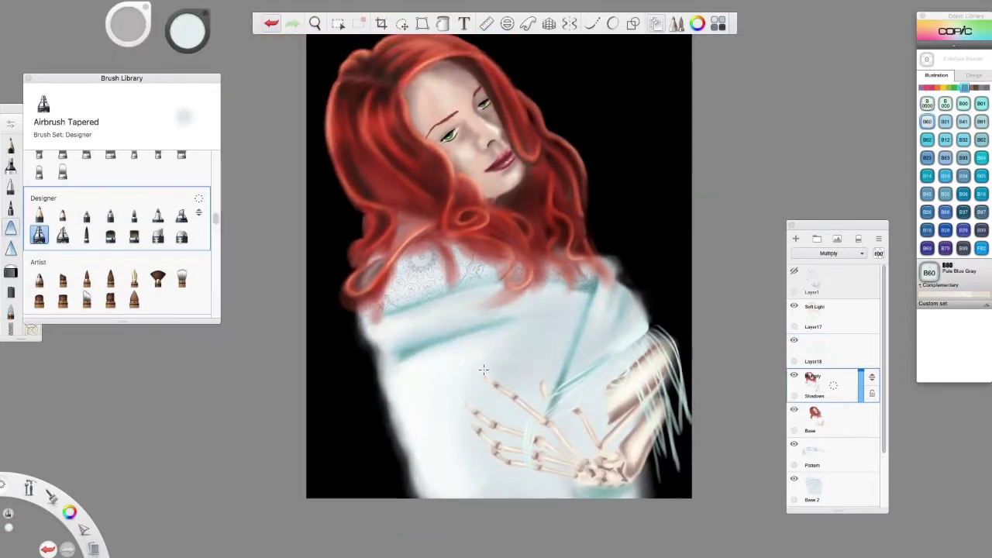
left_click_drag(558, 324, 496, 387)
left_click_drag(543, 462, 457, 486)
Deepen the shawl folds below the shoulder with B41 Powder Blue, B23 Phthalo Blue and B37 Antwerp Blue, and blend the strokes
left_click(963, 121)
left_click_drag(612, 294, 593, 327)
left_click_drag(573, 291, 591, 348)
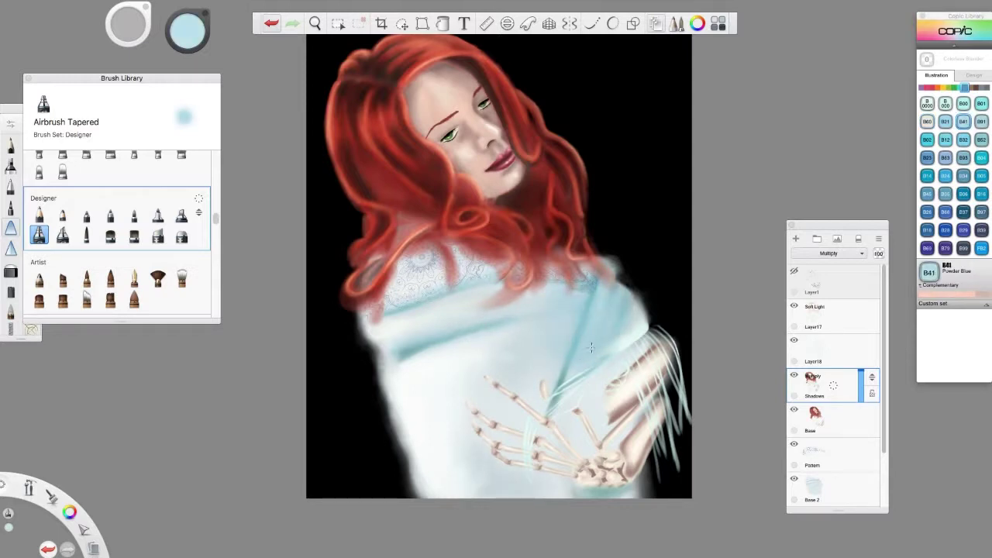
left_click(927, 157)
left_click(180, 215)
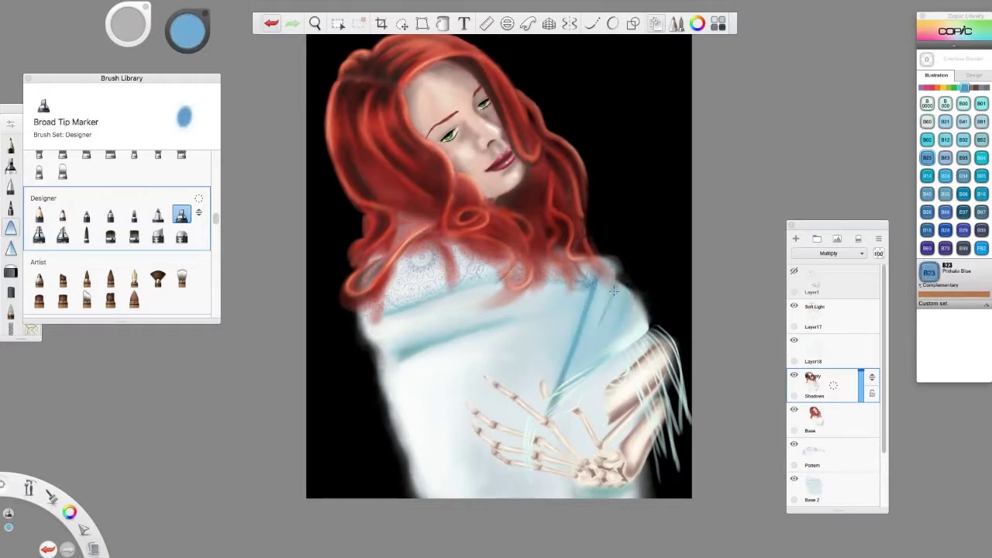
left_click(962, 211)
mouse_move(613, 291)
left_mouse_down()
mouse_move(617, 324)
mouse_move(616, 309)
mouse_move(582, 323)
mouse_move(608, 314)
mouse_move(592, 283)
mouse_move(588, 296)
mouse_move(608, 317)
left_mouse_up()
left_click(10, 310)
On the Soft Light layer, paint strands at the crown of the hair with the Medium Tip Marker in R22 Light Prawn and blend them
left_click(826, 316)
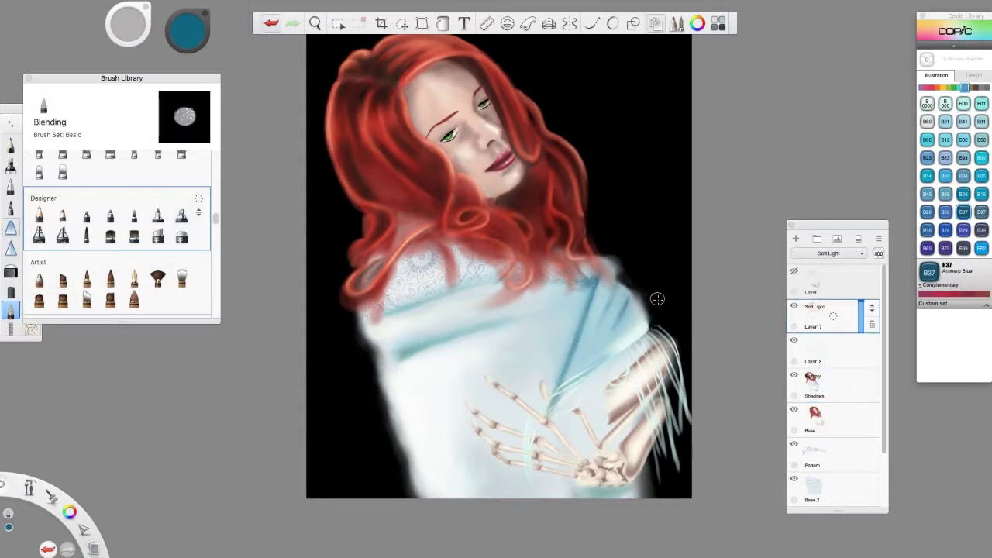
left_click(932, 87)
left_click(982, 140)
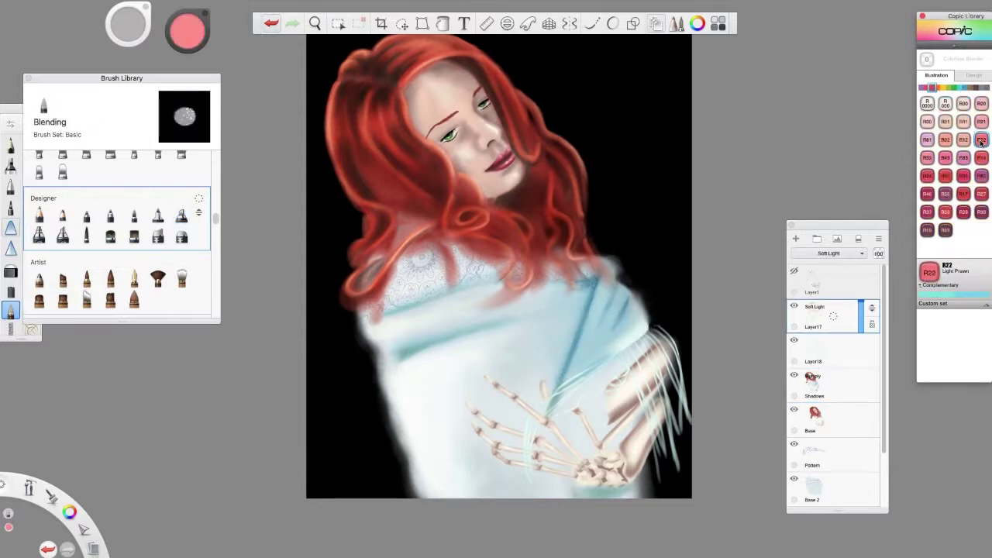
left_click(157, 215)
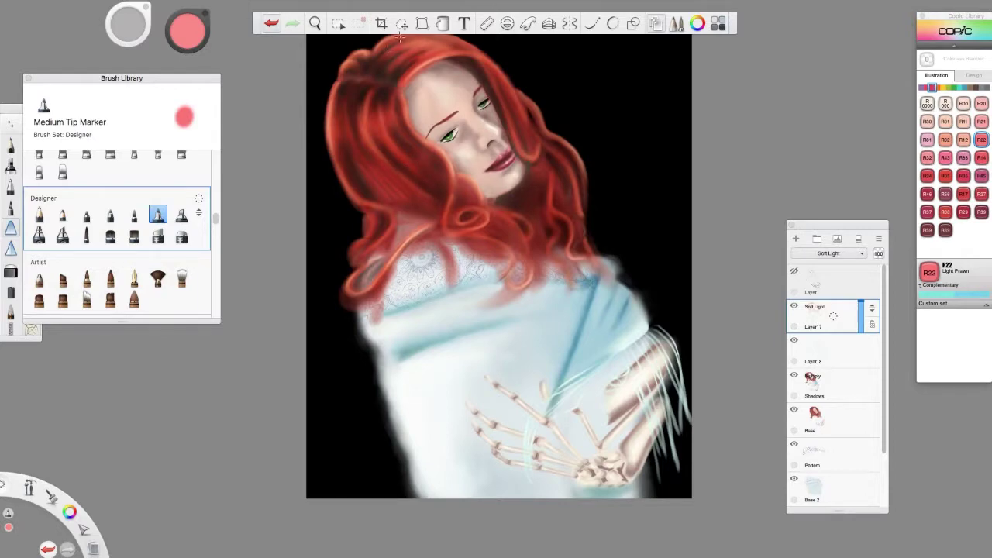
key("b")
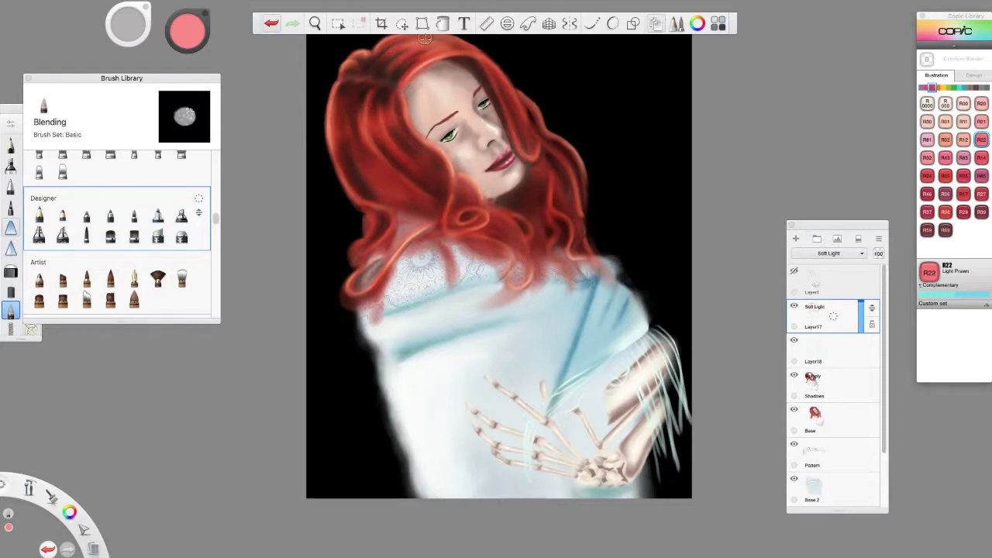
Add highlight strands to the side locks and lower curls with the Broad Tip Marker in R22 and R30 Pale Yellowish Pink, blending them in
left_click_drag(565, 149, 764, 150)
left_click(181, 215)
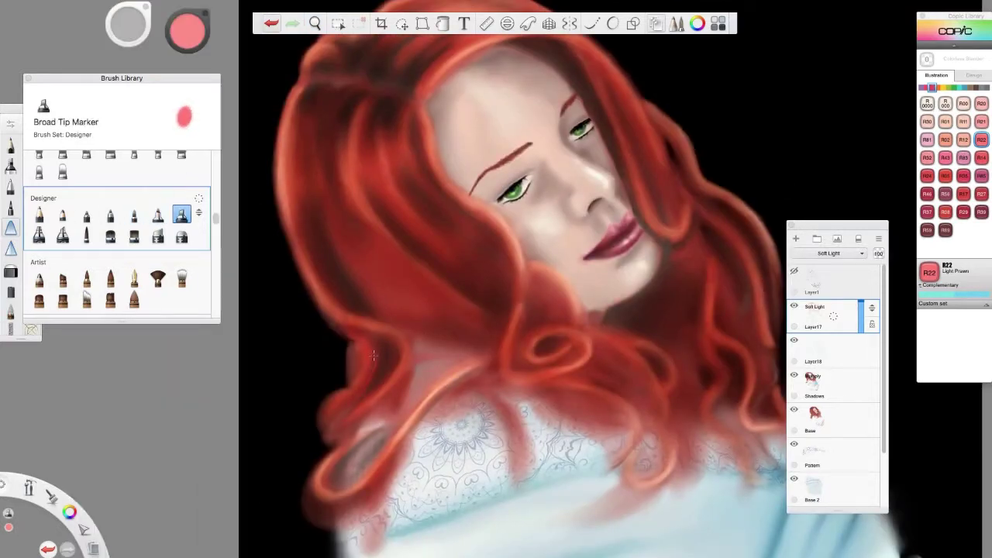
key("b")
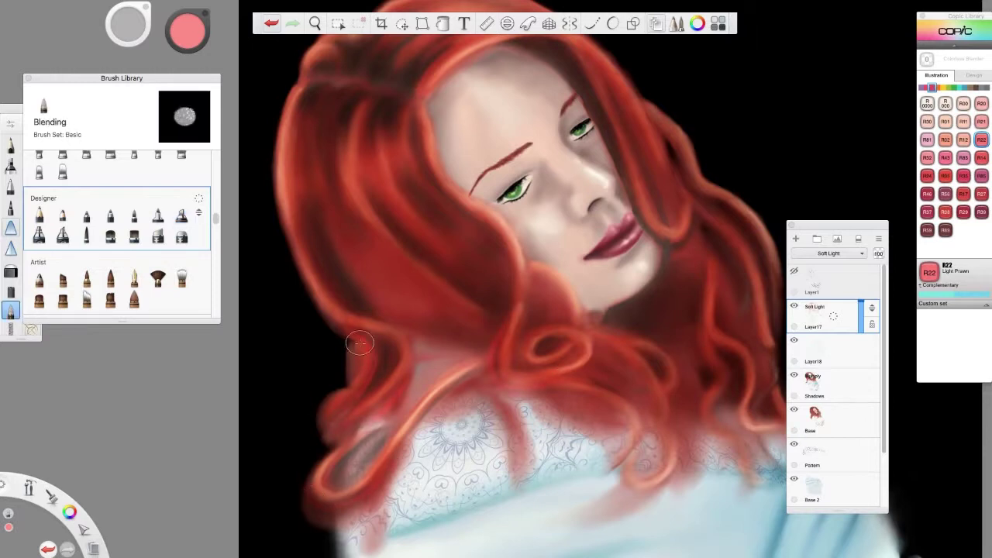
left_click(182, 214)
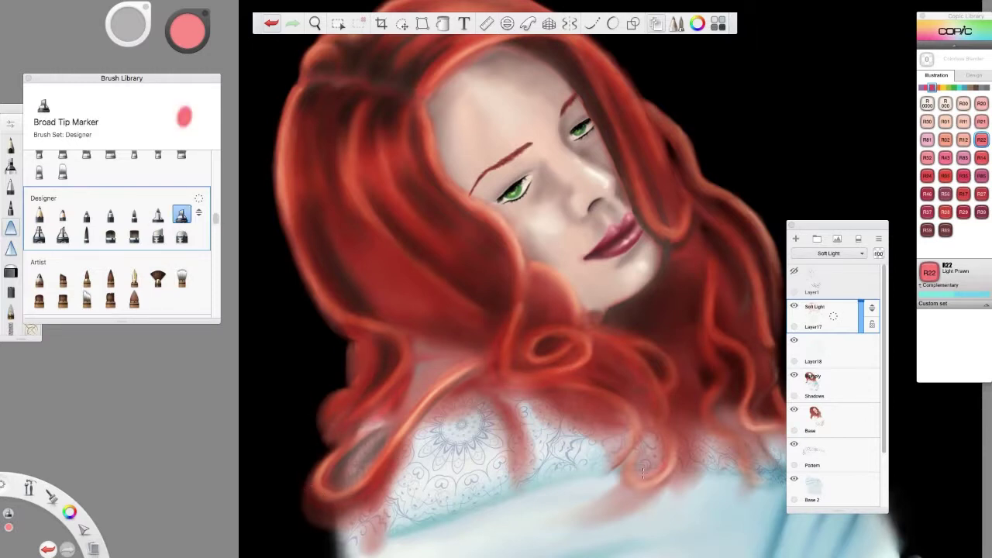
key("b")
key("b")
key("b")
key("b")
key("b")
key("b")
key("b")
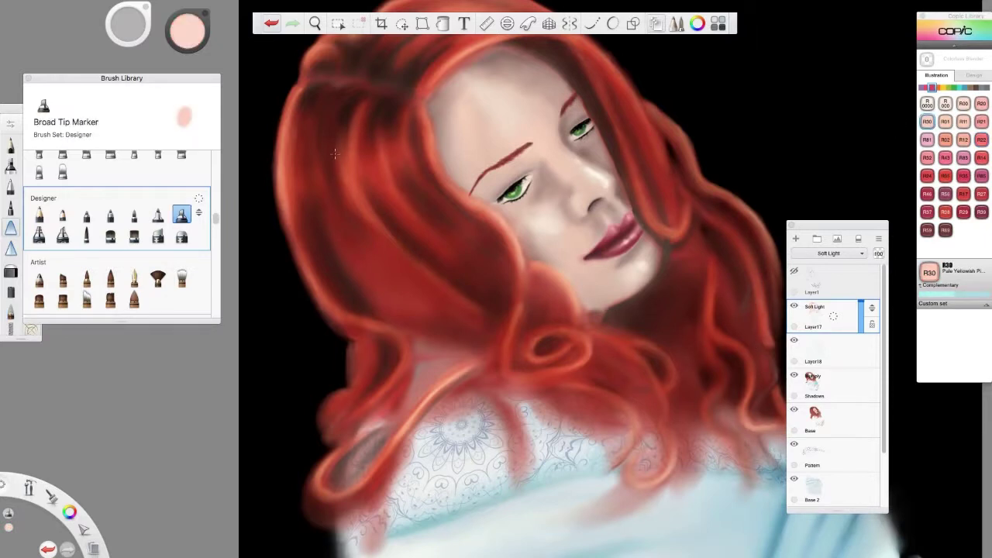
Add a layer directly above the Soft Light layer and flood-fill it with BG07 Petroleum Blue
key("space")
left_click(628, 204)
key("ctrl+l")
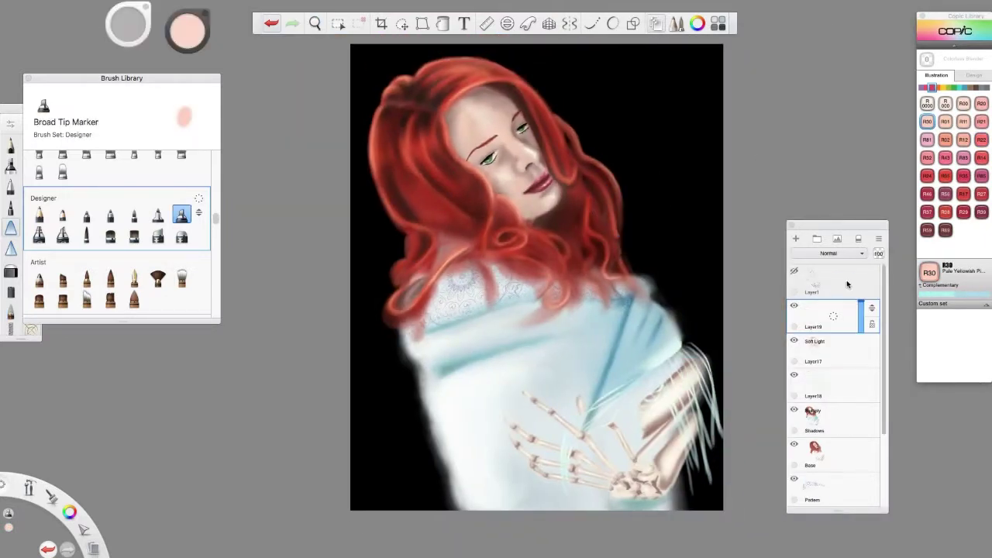
key("f")
left_click(959, 88)
left_click(927, 193)
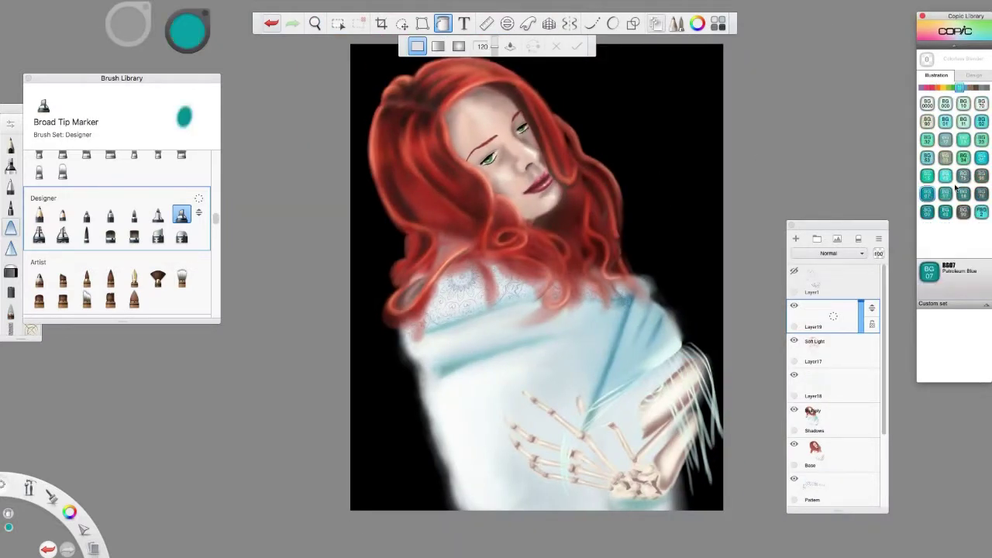
mouse_move(542, 233)
left_mouse_down()
mouse_move(572, 201)
mouse_move(543, 465)
mouse_move(666, 387)
mouse_move(589, 310)
mouse_move(574, 183)
mouse_move(450, 100)
mouse_move(543, 333)
mouse_move(486, 441)
mouse_move(412, 186)
mouse_move(465, 66)
mouse_move(490, 71)
left_mouse_up()
Lower the teal layer's opacity and erase the fill over the woman's figure with the Soft Eraser
key("e")
key("e")
left_click_drag(675, 368, 668, 504)
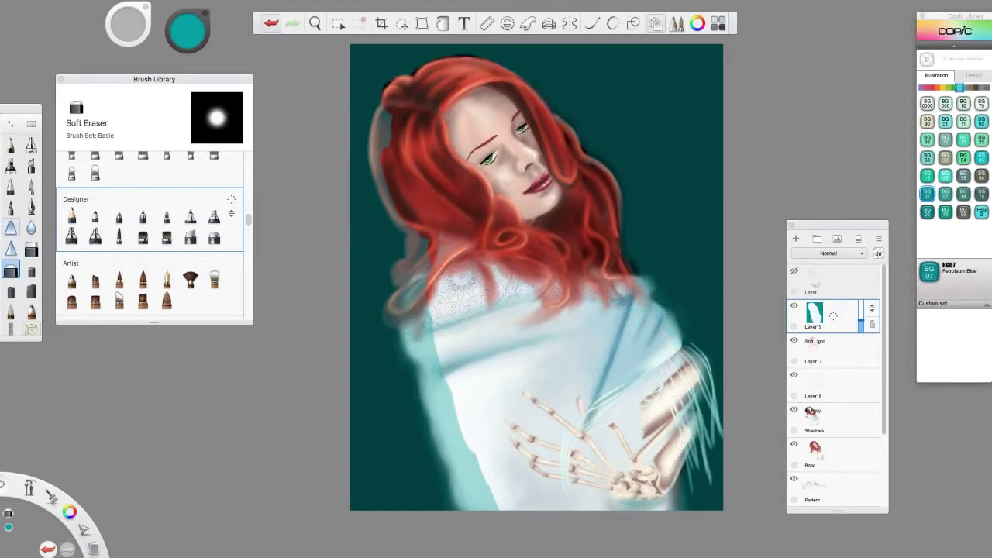
Blend the erased edges of the teal fill around the hair and the side of the shawl
left_click(11, 310)
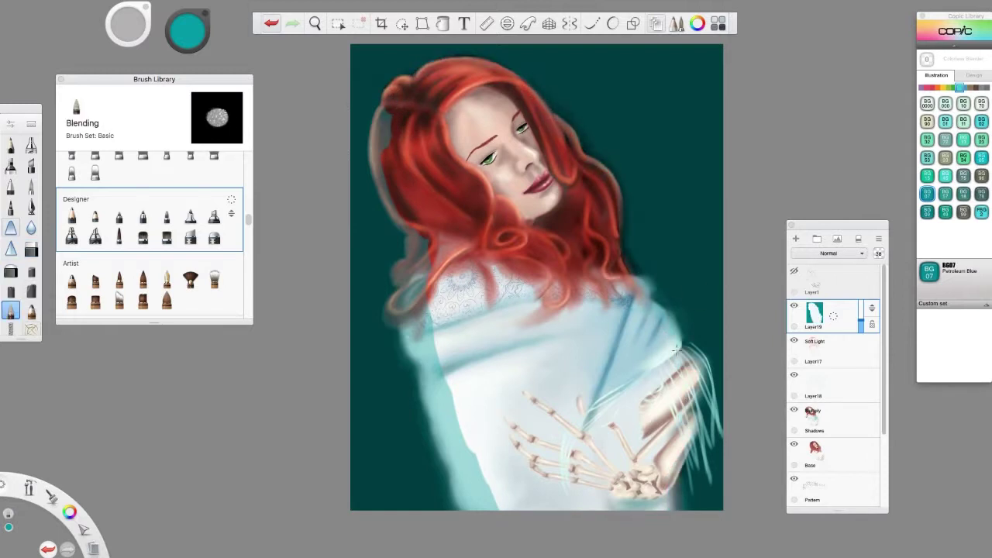
left_click_drag(496, 504, 434, 309)
left_click_drag(384, 186, 383, 112)
left_click_drag(465, 449, 496, 501)
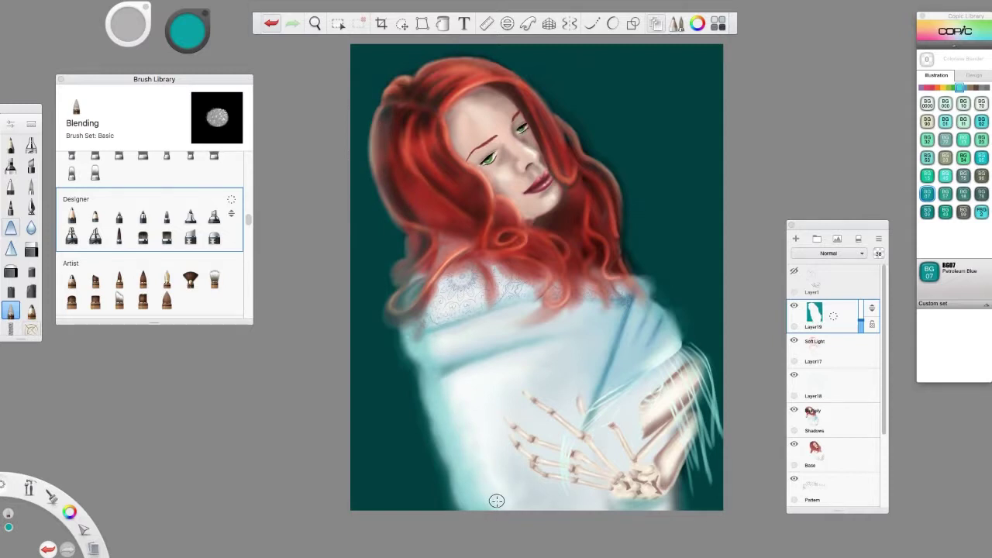
Try the Darken, Multiply and Overlay blending modes on the teal layer and settle on Hard Light
left_click(859, 253)
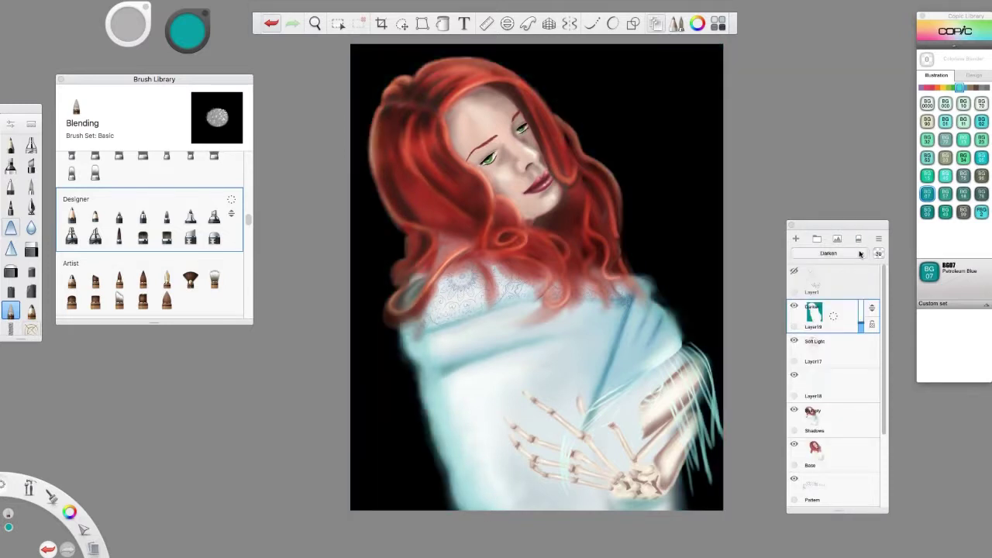
left_click(860, 253)
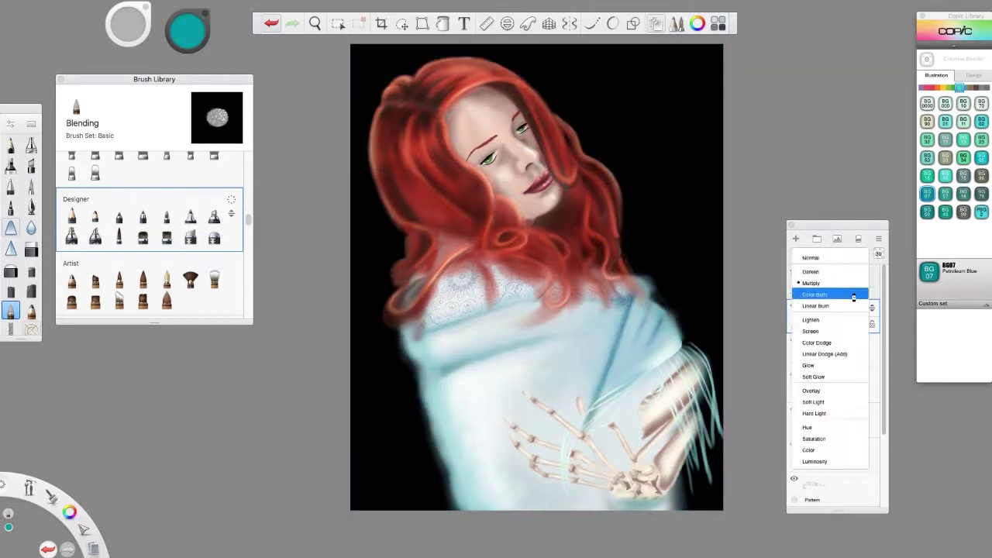
left_click(833, 317)
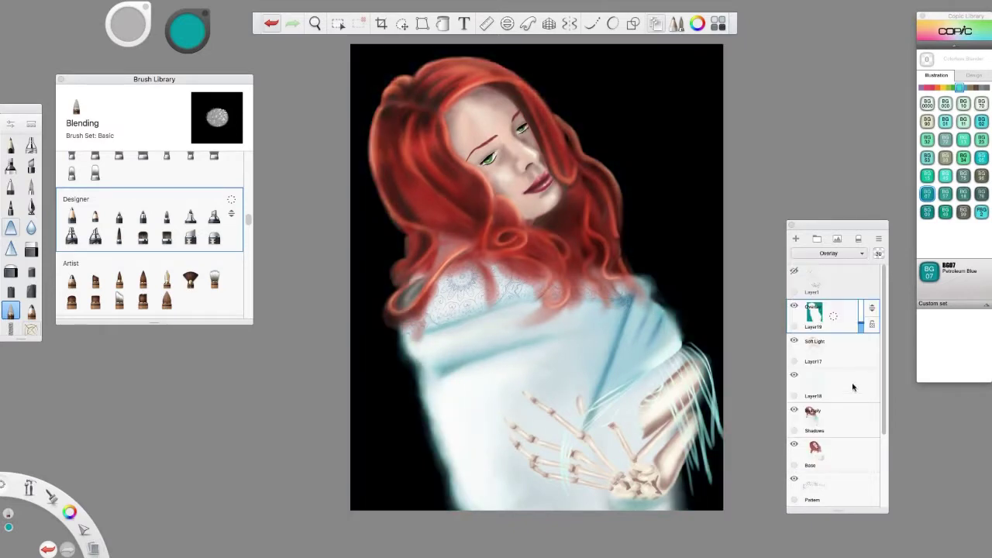
left_click(860, 253)
left_click(858, 413)
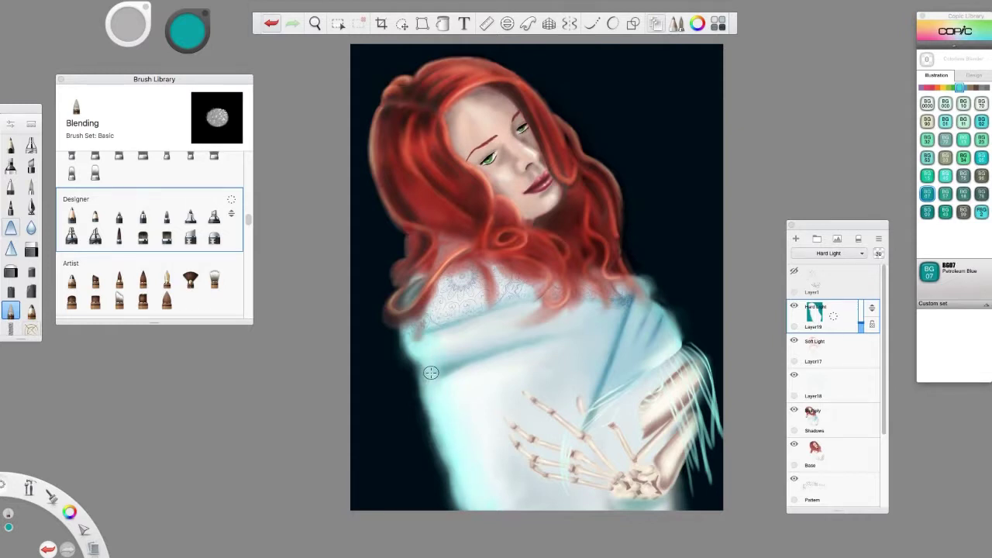
Add a Normal layer below Base 2 and brush mist beside the face with Soft Wash in C00 Cool Gray No.00
key("super+l")
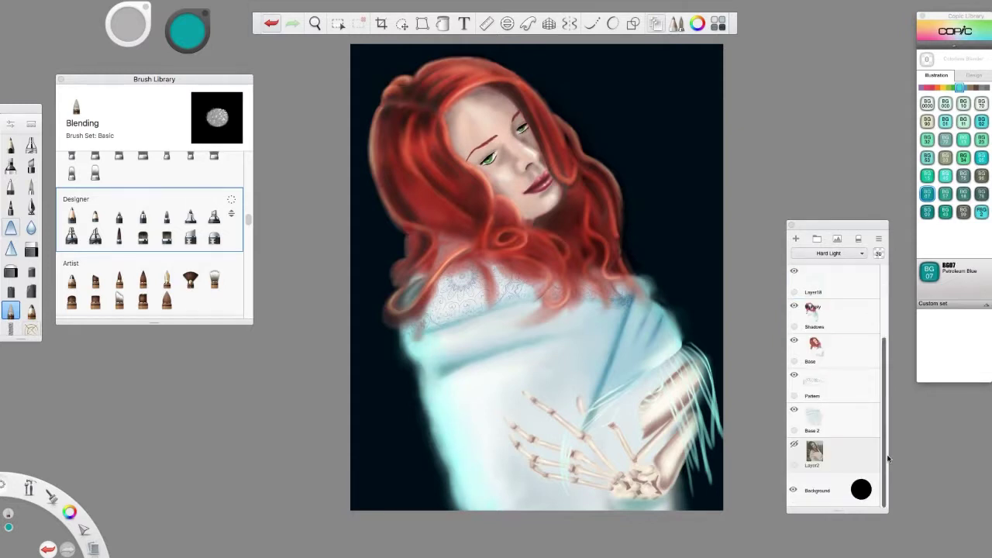
left_click(981, 87)
left_click(982, 88)
left_click(926, 103)
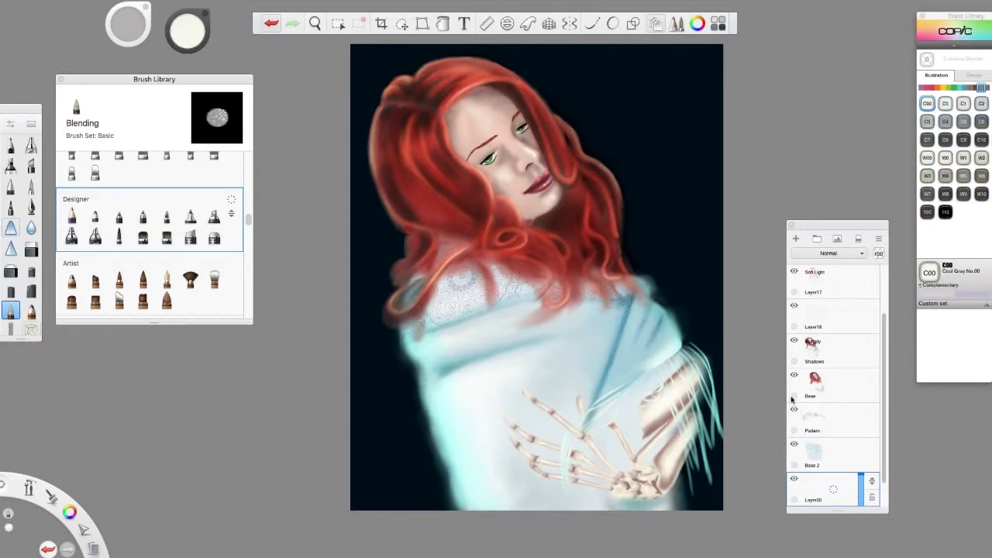
left_click(31, 269)
mouse_move(666, 132)
left_mouse_down()
mouse_move(733, 126)
mouse_move(583, 138)
mouse_move(713, 114)
left_mouse_up()
left_click_drag(666, 205, 612, 256)
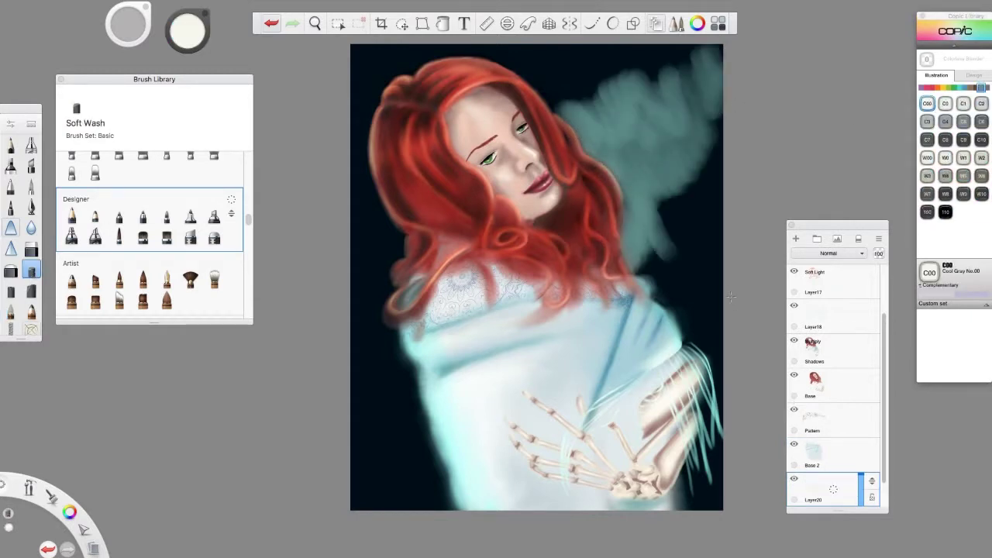
Brush bright C00 bands of mist behind both sides of the hair with Soft Wash, undoing and repainting a stroke
mouse_move(392, 201)
left_mouse_down()
mouse_move(376, 333)
mouse_move(364, 248)
left_mouse_up()
left_click_drag(650, 263, 686, 181)
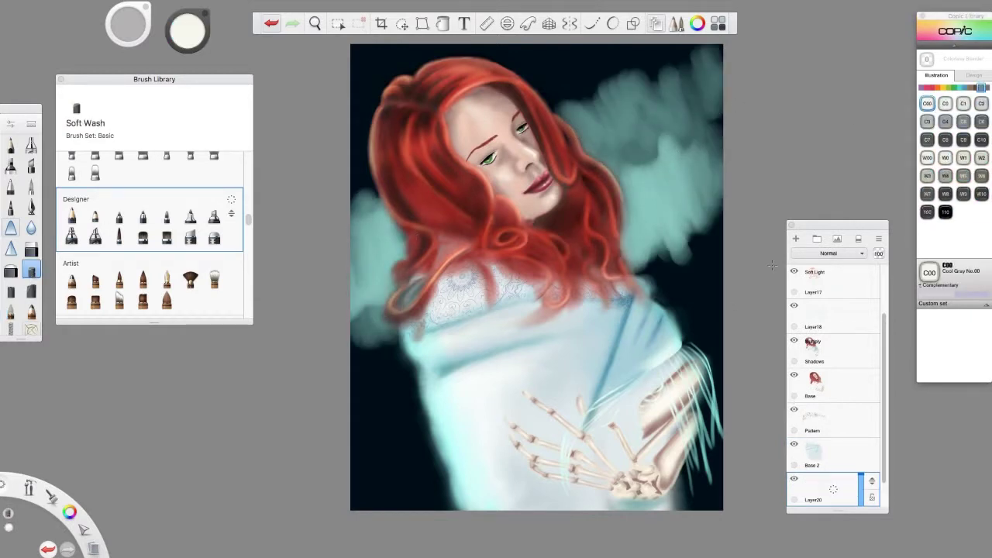
left_click(271, 23)
mouse_move(391, 221)
left_mouse_down()
mouse_move(372, 232)
mouse_move(384, 248)
mouse_move(395, 233)
left_mouse_up()
mouse_move(643, 233)
left_mouse_down()
mouse_move(659, 186)
mouse_move(701, 181)
mouse_move(713, 197)
left_mouse_up()
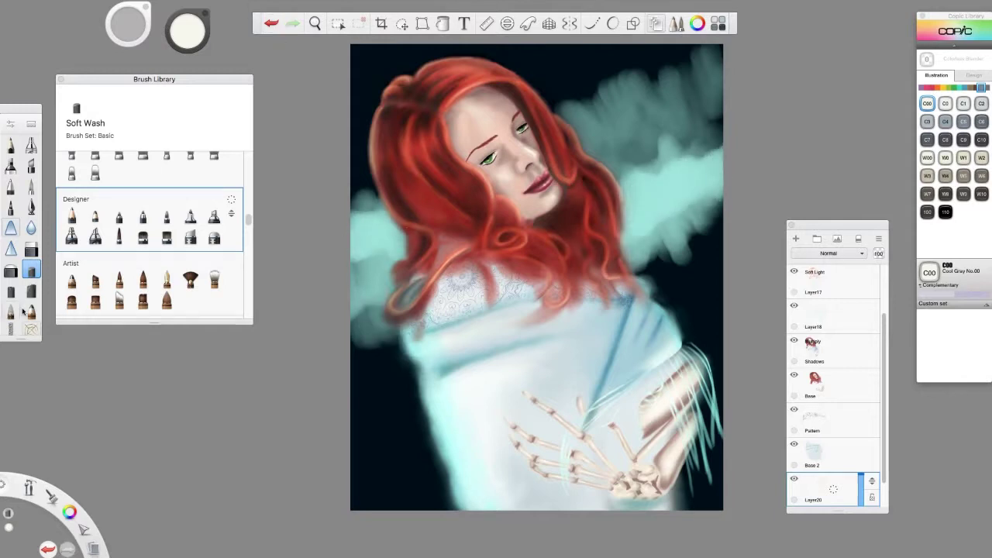
Smooth the background mist on both sides of the hair with Blending, adding more light beside the face
key("b")
mouse_move(364, 171)
left_mouse_down()
mouse_move(372, 364)
mouse_move(357, 178)
mouse_move(344, 319)
left_mouse_up()
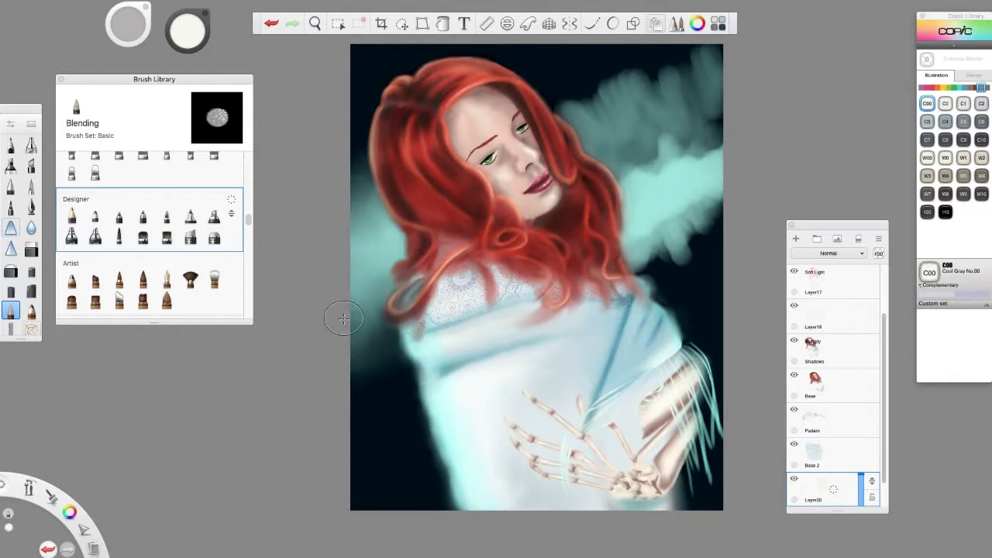
mouse_move(667, 255)
left_mouse_down()
mouse_move(609, 115)
mouse_move(666, 186)
mouse_move(682, 233)
mouse_move(666, 124)
mouse_move(676, 157)
mouse_move(674, 256)
left_mouse_up()
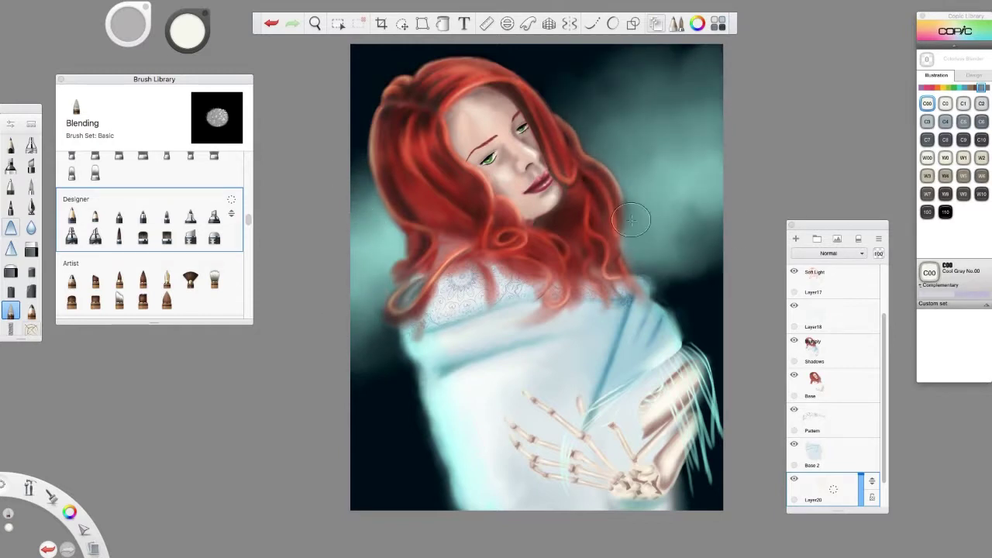
key("b")
mouse_move(635, 155)
left_mouse_down()
mouse_move(699, 188)
mouse_move(709, 178)
mouse_move(707, 209)
mouse_move(675, 123)
mouse_move(653, 199)
mouse_move(711, 98)
mouse_move(702, 173)
mouse_move(664, 303)
mouse_move(747, 248)
left_mouse_up()
key("b")
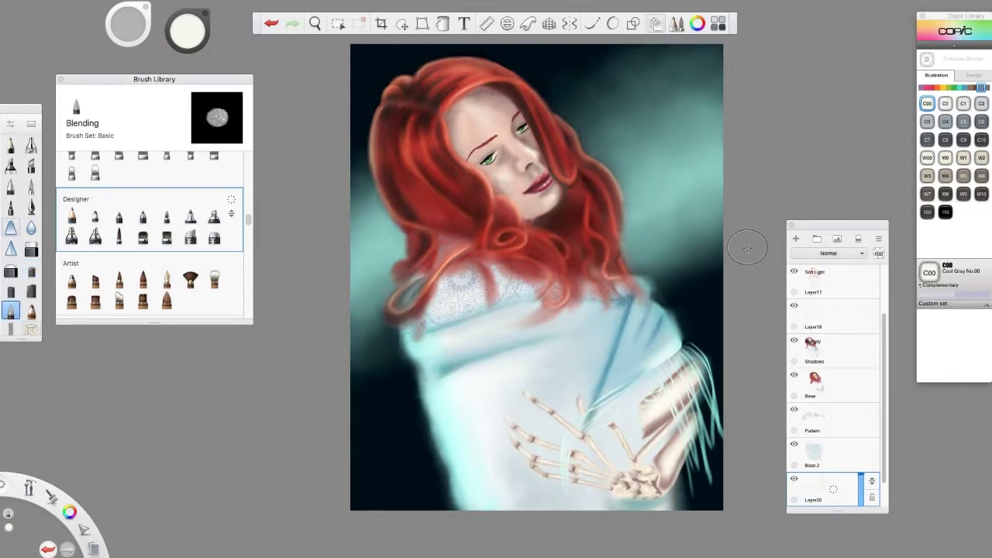
Replace the teal Hard Light layer with a new Normal layer directly above the Soft Light layer
scroll(833, 349, "up", 3)
left_click(794, 271)
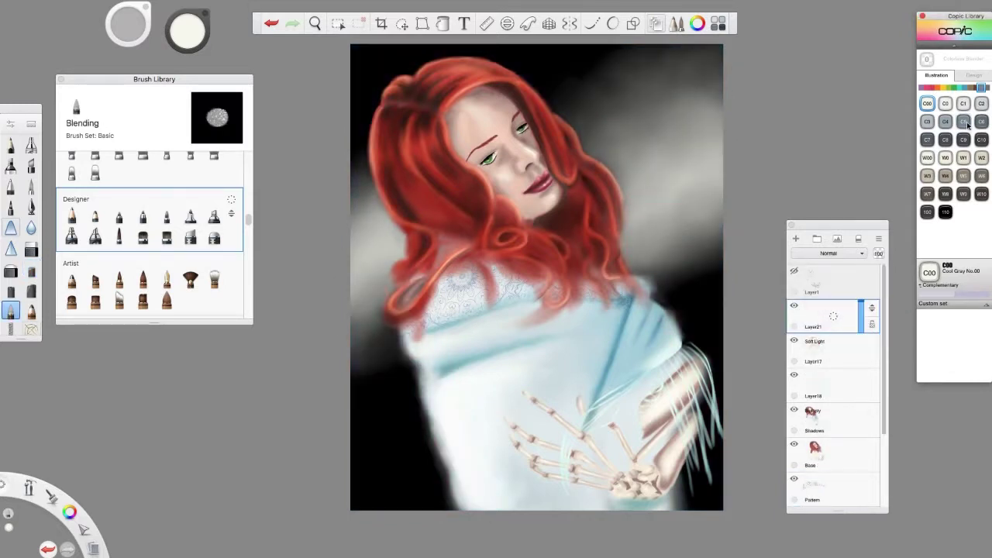
Fill the new layer above the Soft Light layer with BG09 Blue Green and set its blend mode to Hard Light
left_click(955, 87)
left_click(959, 87)
left_click(964, 140)
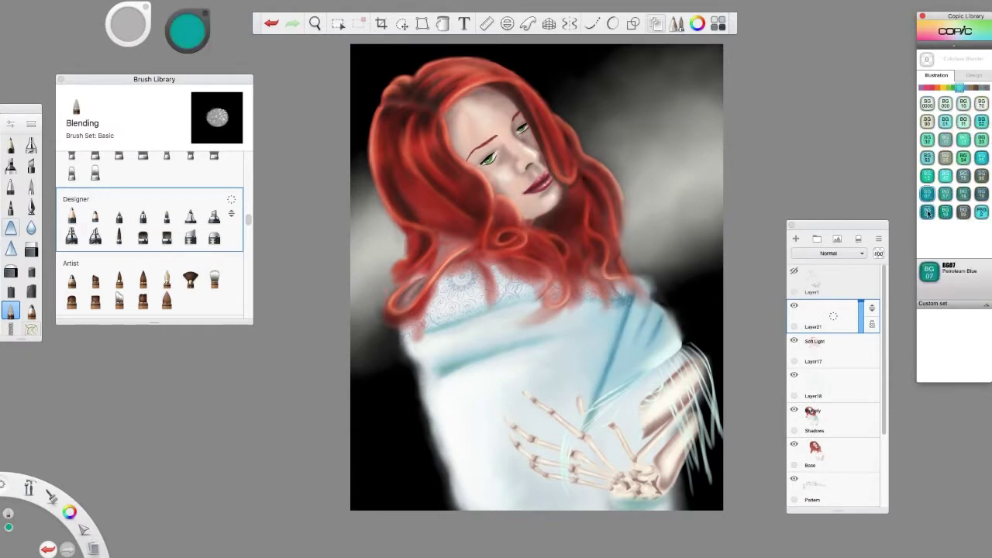
left_click(946, 212)
left_click(927, 211)
key("f")
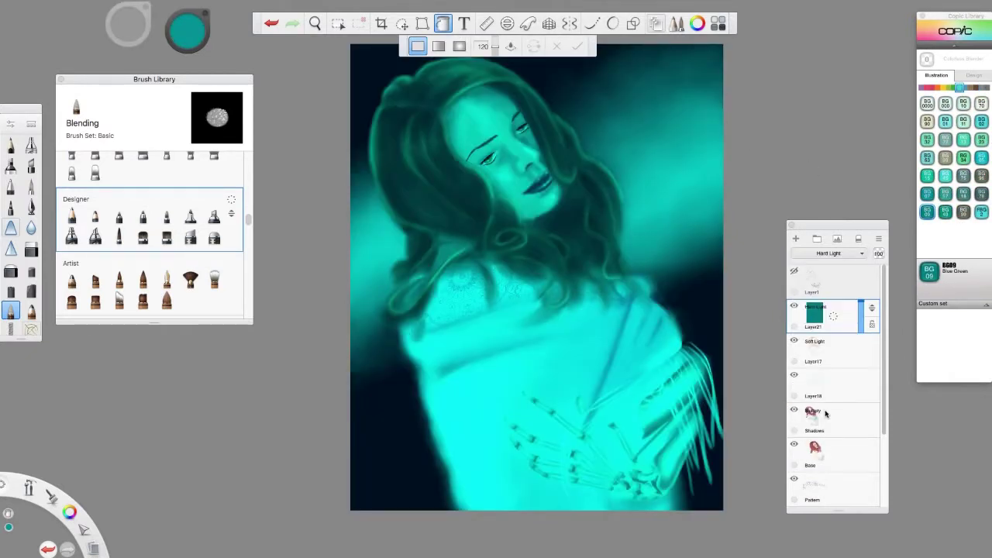
Clear the teal fill from the woman's figure with Hard Eraser, soften the edges with Blending, and lower the layer's opacity
key("e")
mouse_move(573, 256)
left_mouse_down()
mouse_move(480, 85)
mouse_move(395, 202)
mouse_move(628, 310)
mouse_move(511, 480)
mouse_move(589, 496)
mouse_move(478, 353)
left_mouse_up()
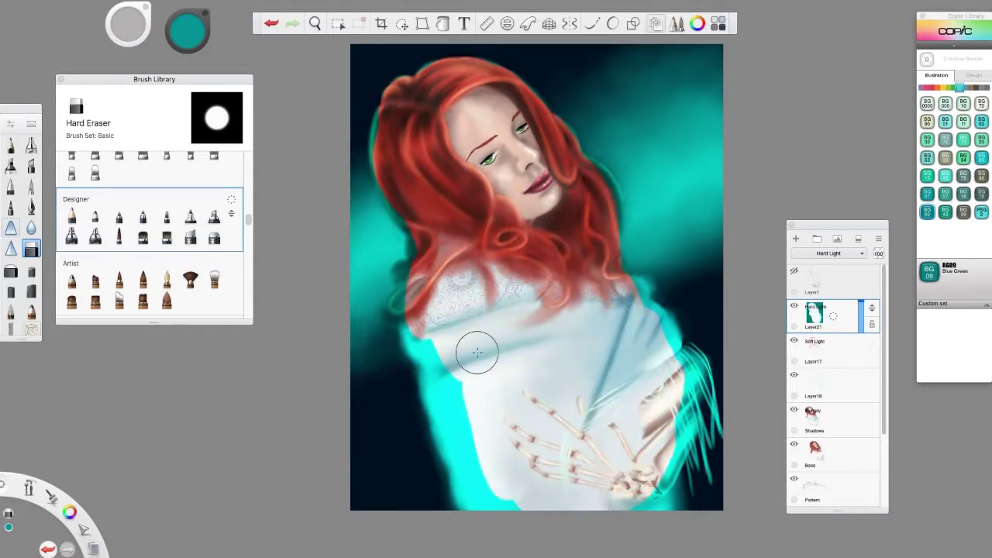
key("e")
mouse_move(403, 155)
left_mouse_down()
mouse_move(411, 255)
mouse_move(465, 465)
mouse_move(558, 372)
mouse_move(601, 258)
mouse_move(581, 140)
mouse_move(659, 496)
mouse_move(439, 310)
mouse_move(559, 404)
left_mouse_up()
left_click_drag(862, 307, 874, 357)
Draw thin strokes along the shawl's lower-left edge with Medium Tip Marker in BG70 Ocean Mist on the layer directly above Background
left_click(981, 103)
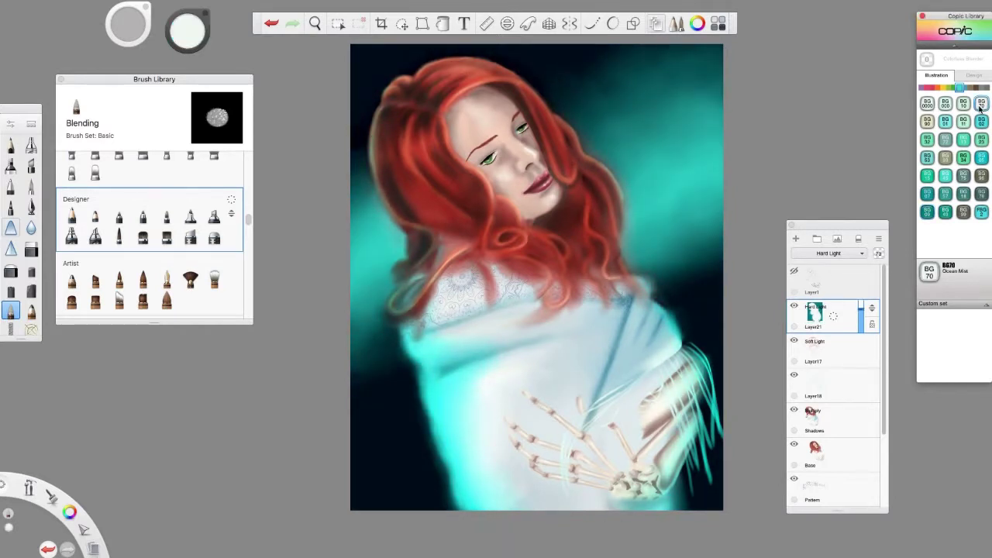
scroll(833, 387, "down", 3)
left_click(830, 454)
left_click(190, 215)
scroll(549, 255, "up", 5)
left_click_drag(549, 256, 642, 299)
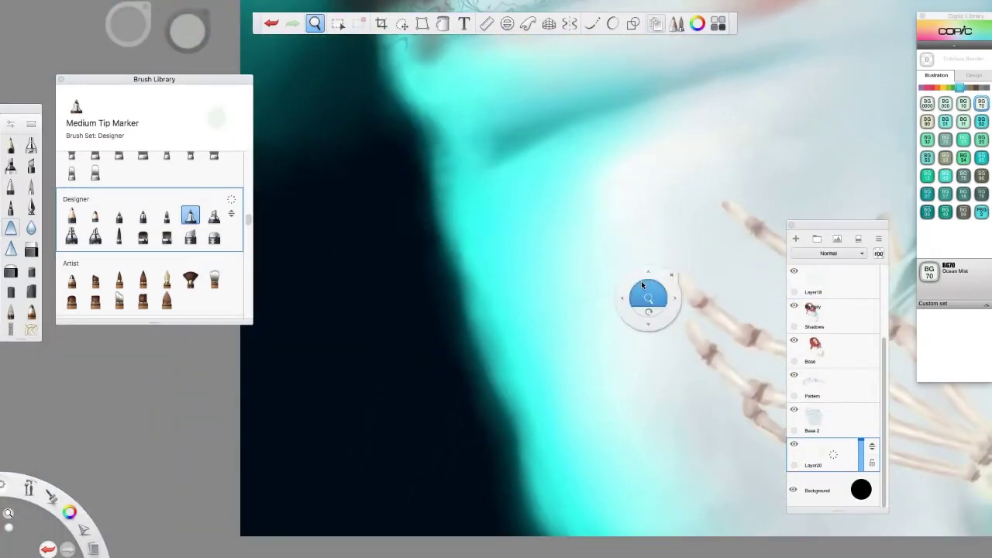
mouse_move(448, 490)
left_mouse_down()
mouse_move(423, 391)
mouse_move(450, 357)
mouse_move(480, 399)
mouse_move(418, 271)
mouse_move(482, 528)
left_mouse_up()
left_click_drag(467, 468, 473, 461)
mouse_move(472, 459)
left_mouse_down()
mouse_move(470, 448)
mouse_move(598, 421)
left_mouse_up()
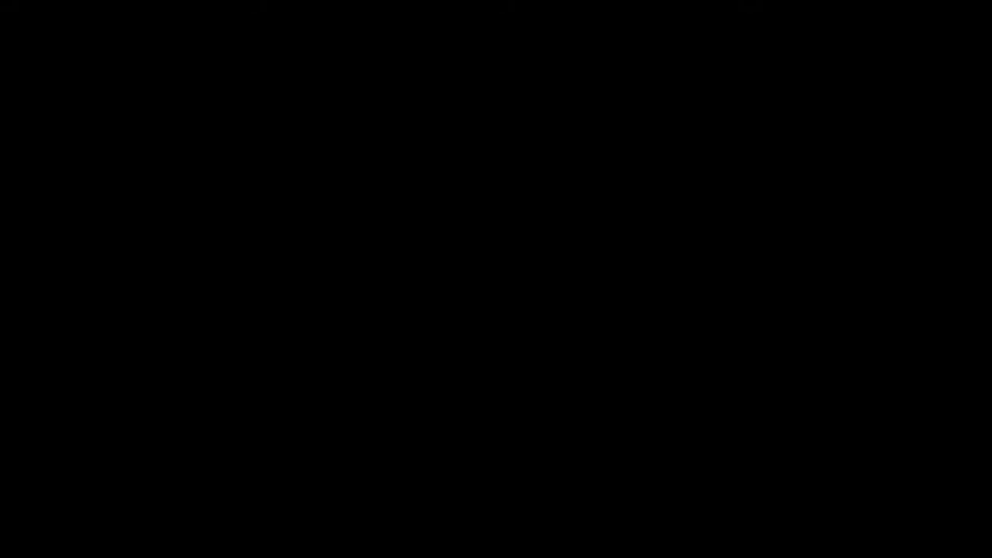